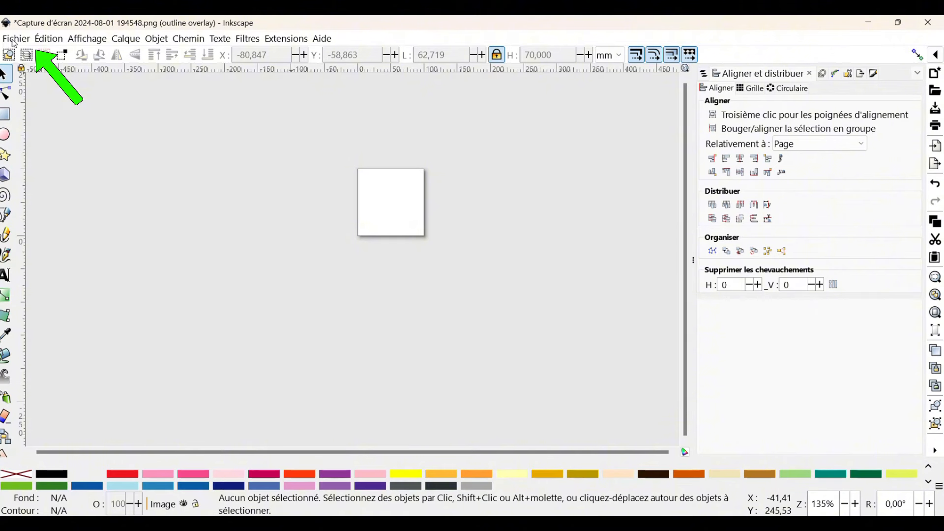
pyautogui.click(14, 41)
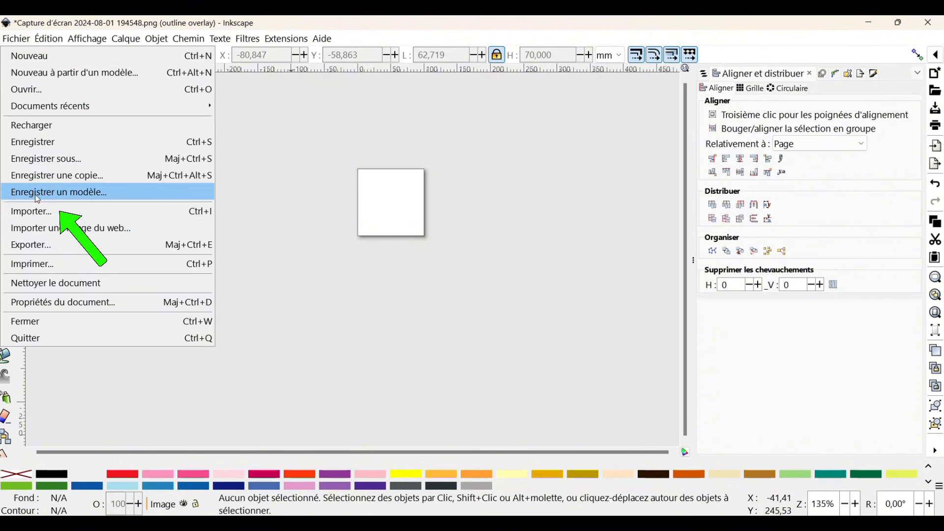
pyautogui.click(45, 214)
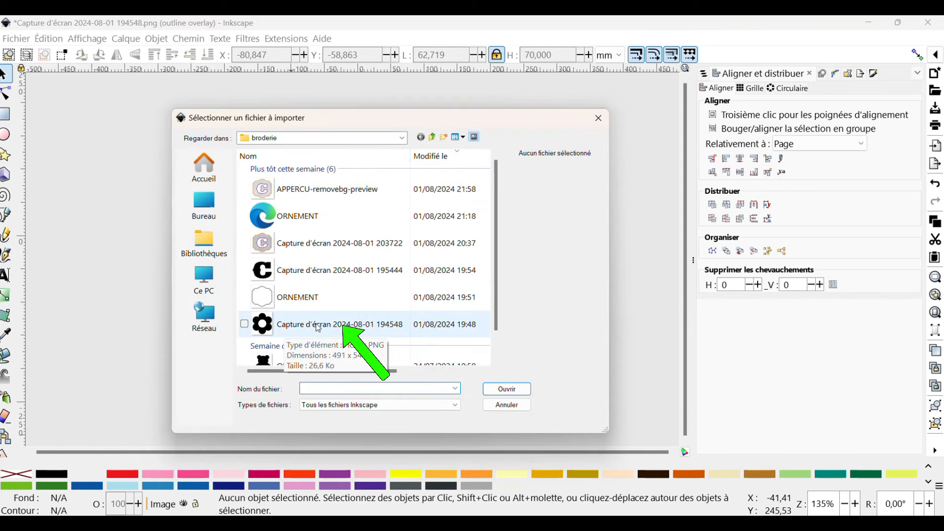
pyautogui.doubleClick(318, 325)
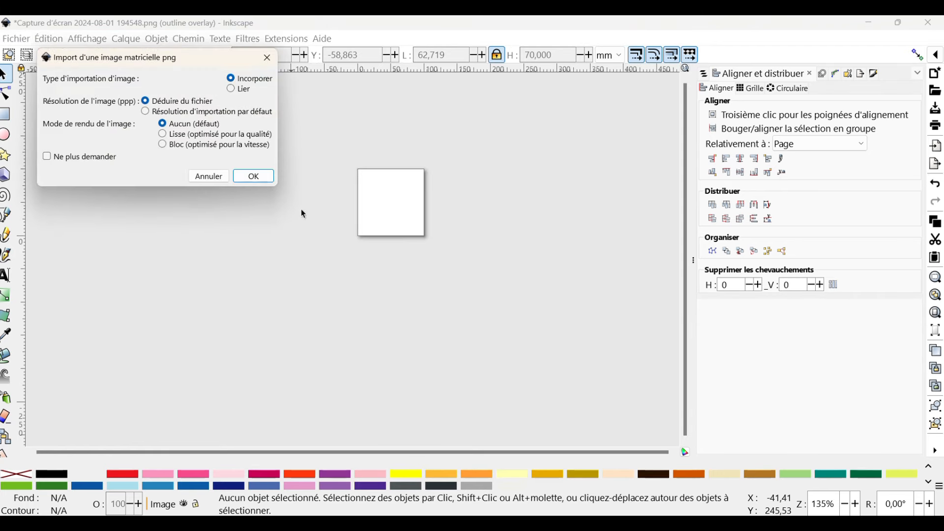
pyautogui.click(261, 176)
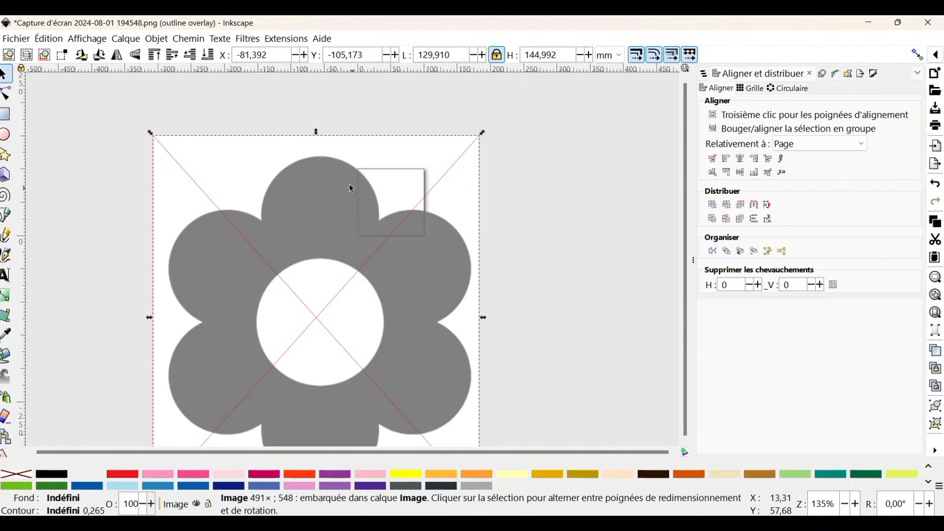
# - Vectorize the imported flower image in a single pass using the brightness threshold at 0,450
pyautogui.rightClick(365, 266)
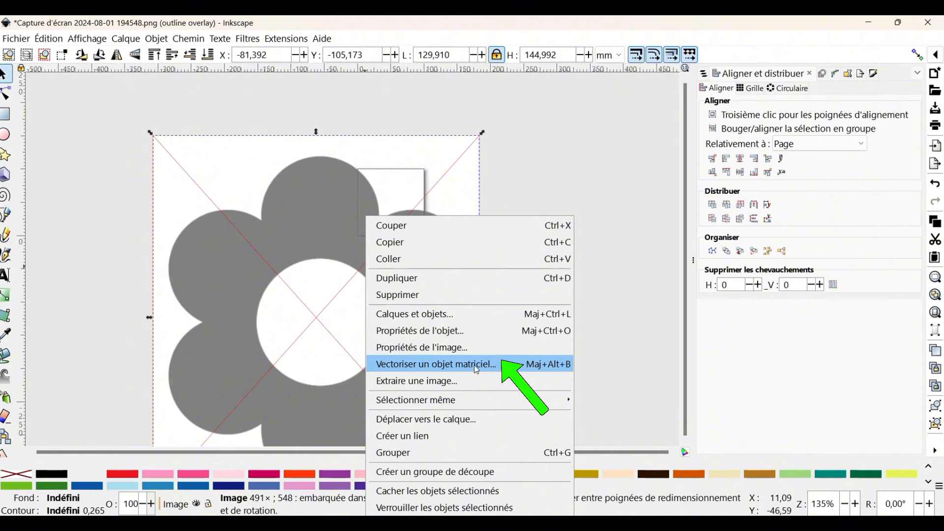
pyautogui.click(491, 366)
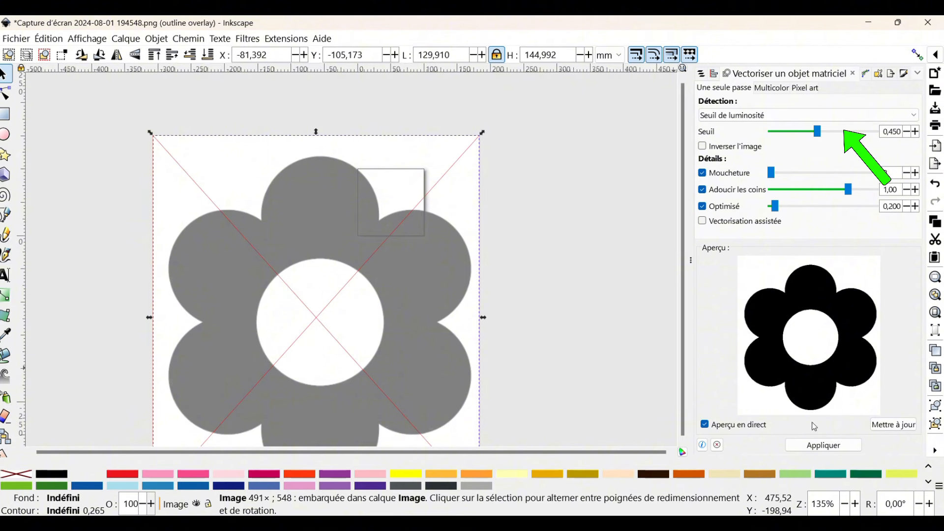
pyautogui.click(826, 446)
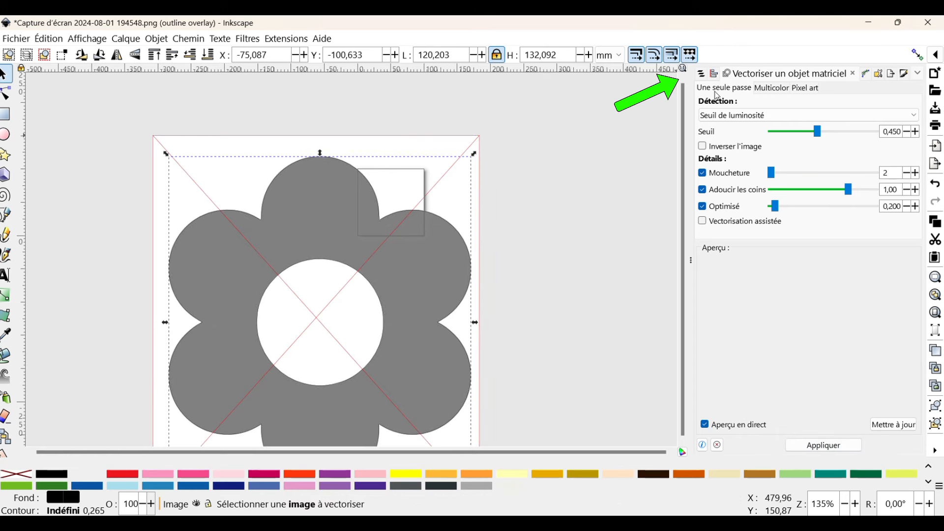
# - Delete the original bitmap image from the layers and objects, keeping only the traced flower path
pyautogui.click(703, 75)
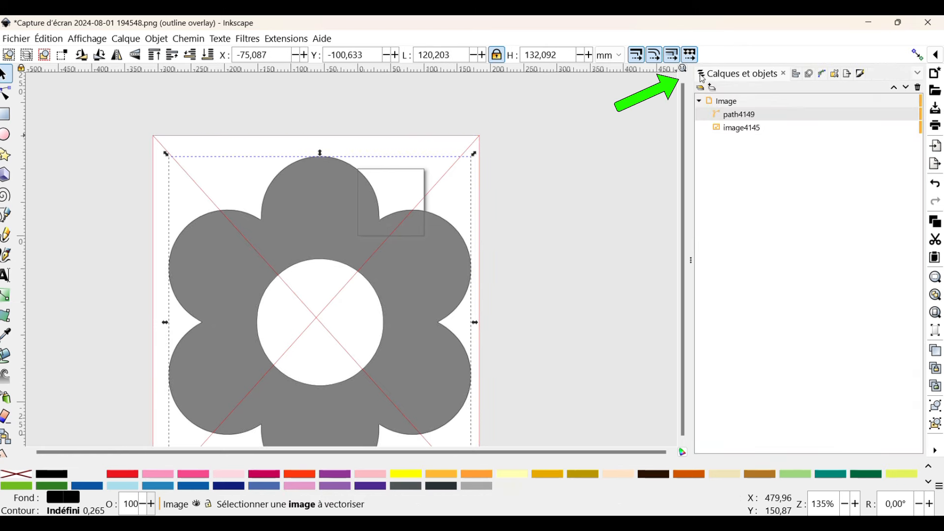
pyautogui.click(742, 130)
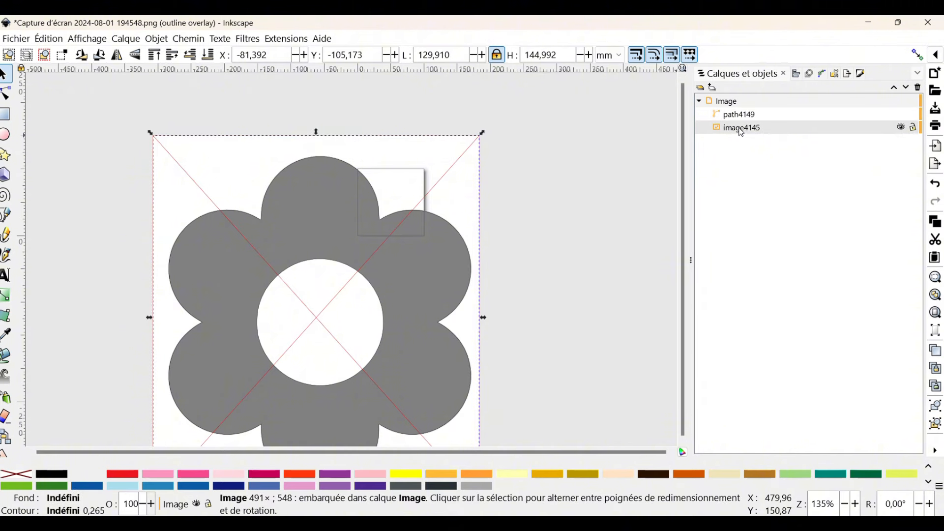
pyautogui.click(744, 117)
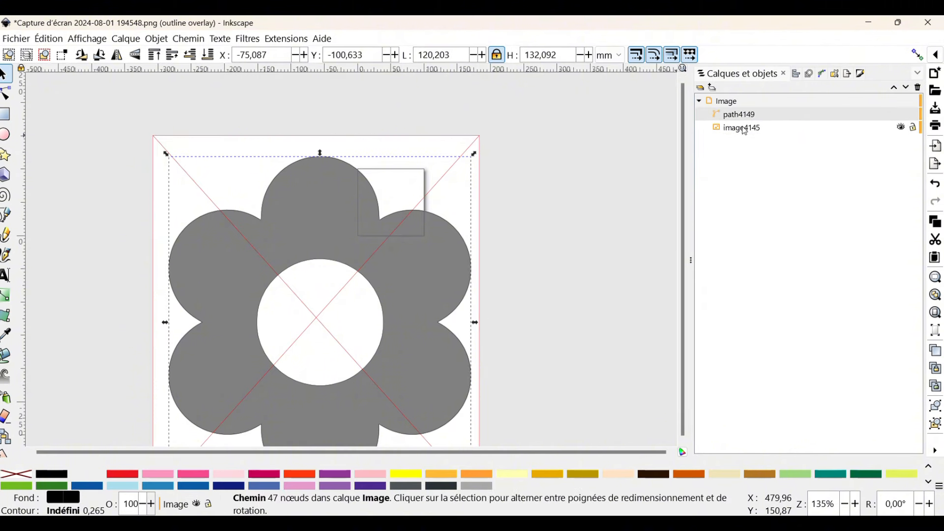
pyautogui.click(743, 128)
pyautogui.rightClick(743, 128)
pyautogui.click(610, 203)
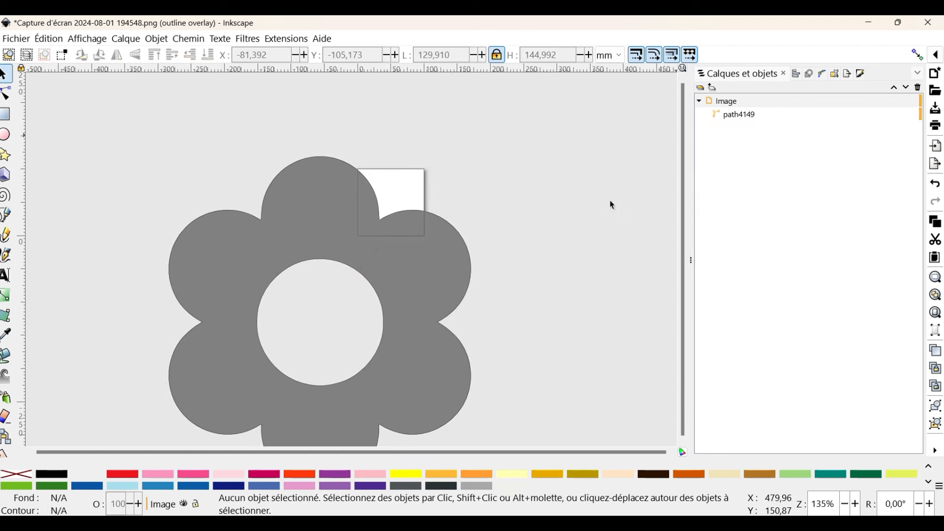
# - Select the traced flower path and set its height to 80 mm with locked proportions
pyautogui.click(728, 117)
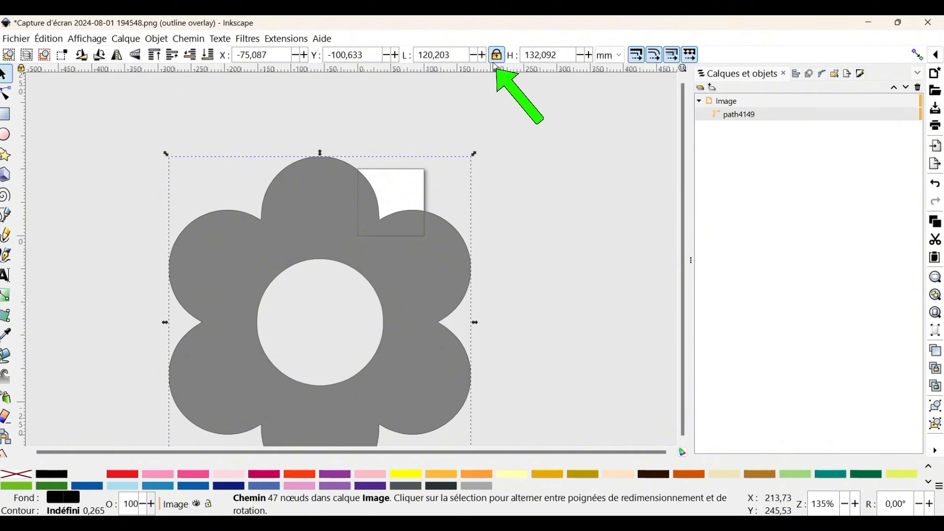
pyautogui.tripleClick(563, 55)
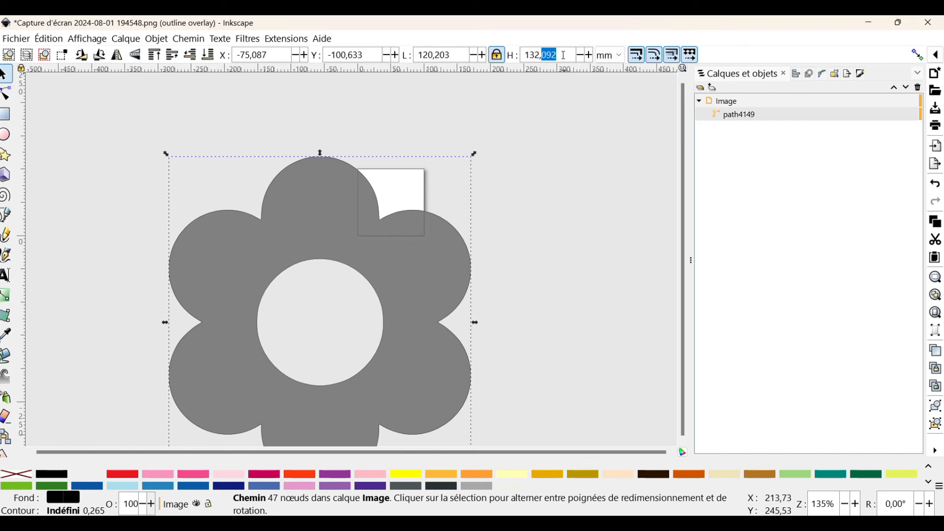
pyautogui.write('80')
pyautogui.press('Return')
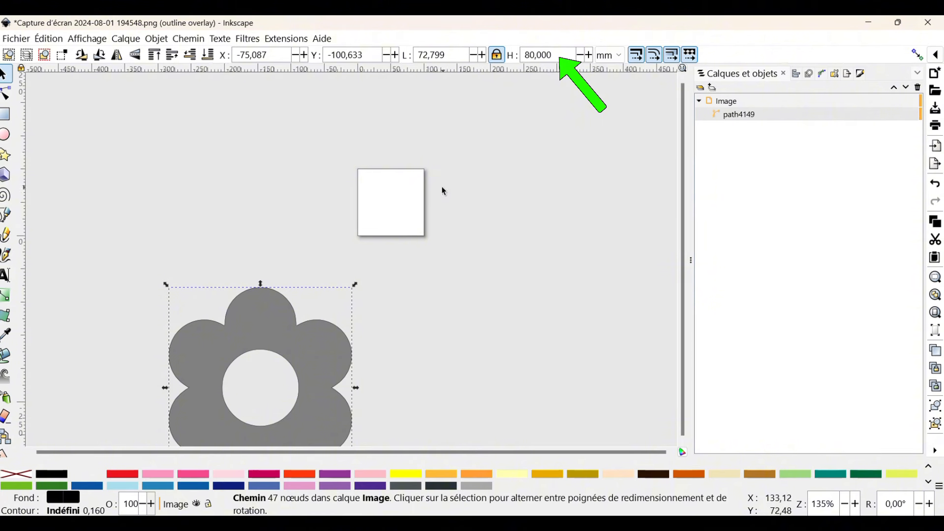
# - Set the flower's height to 70 mm with locked proportions
pyautogui.click(561, 55)
pyautogui.write('7')
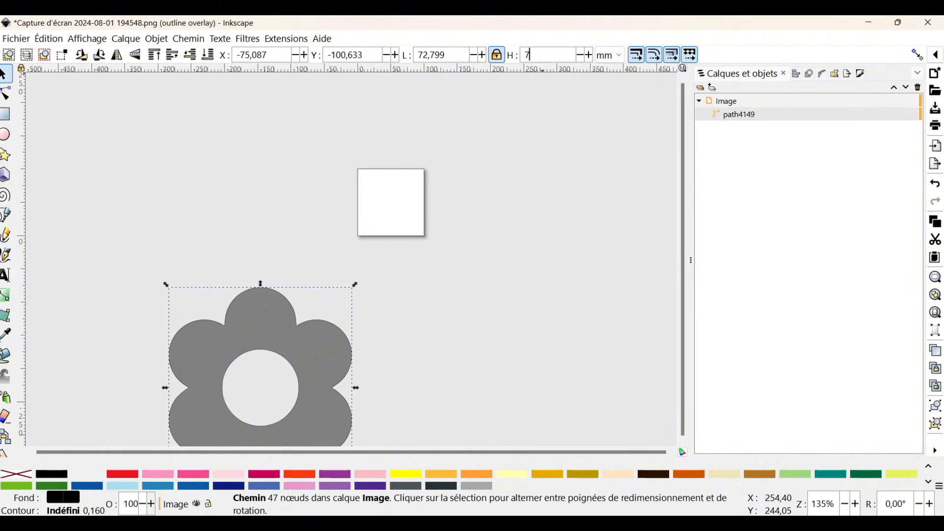
pyautogui.write('0')
pyautogui.press('Return')
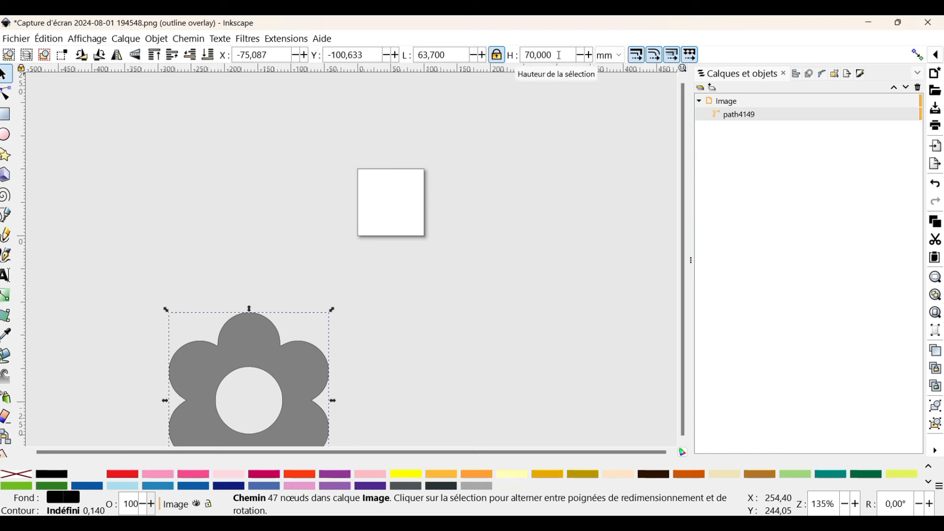
# - Try to move the flower up onto the page, then reselect it
pyautogui.click(284, 346)
pyautogui.moveTo(285, 353); pyautogui.dragTo(365, 244)
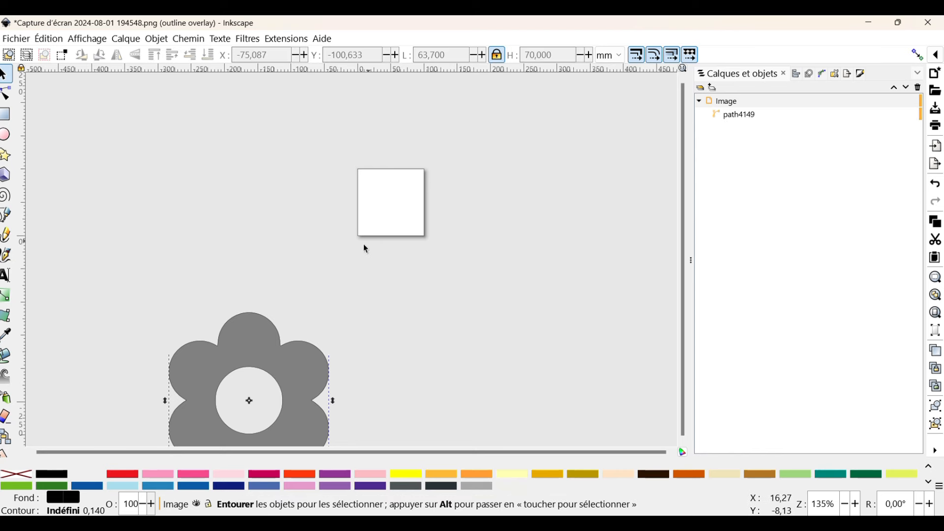
pyautogui.click(318, 352)
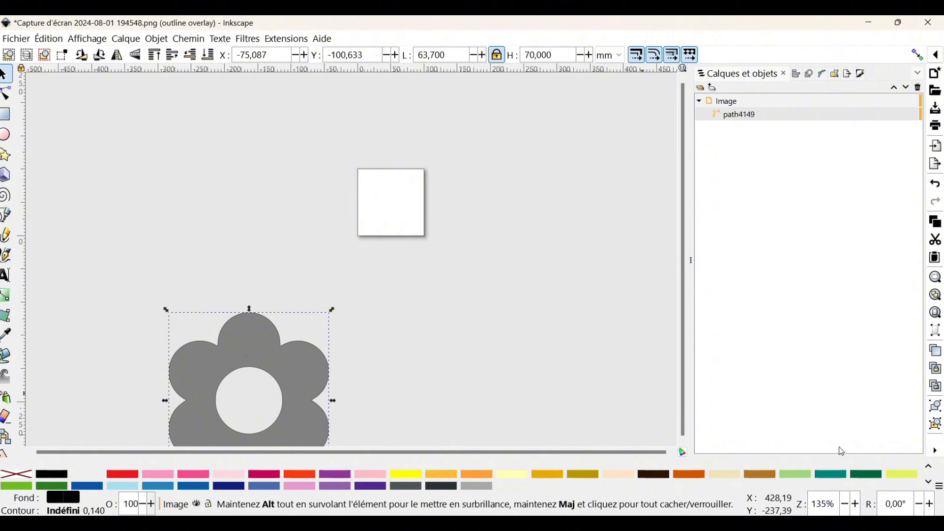
# - Center the flower horizontally and vertically relative to the page with Align and Distribute
pyautogui.click(936, 455)
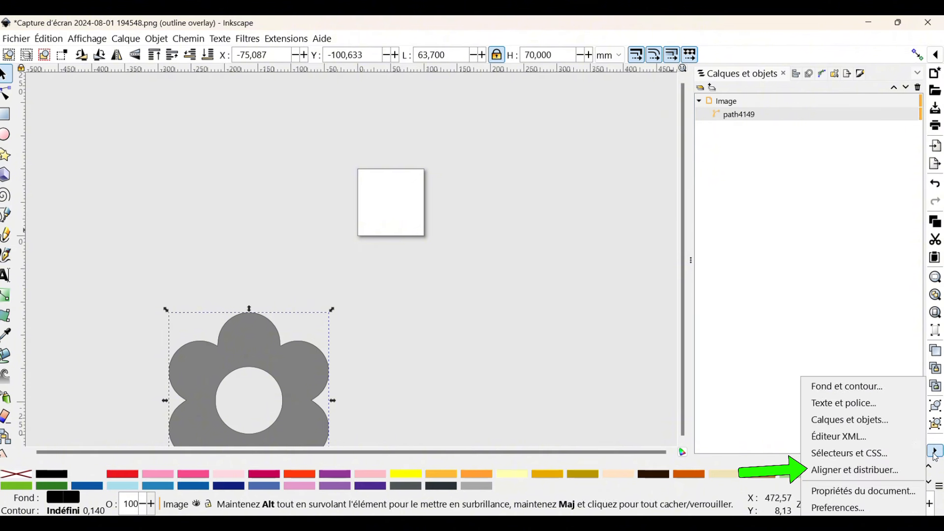
pyautogui.click(891, 478)
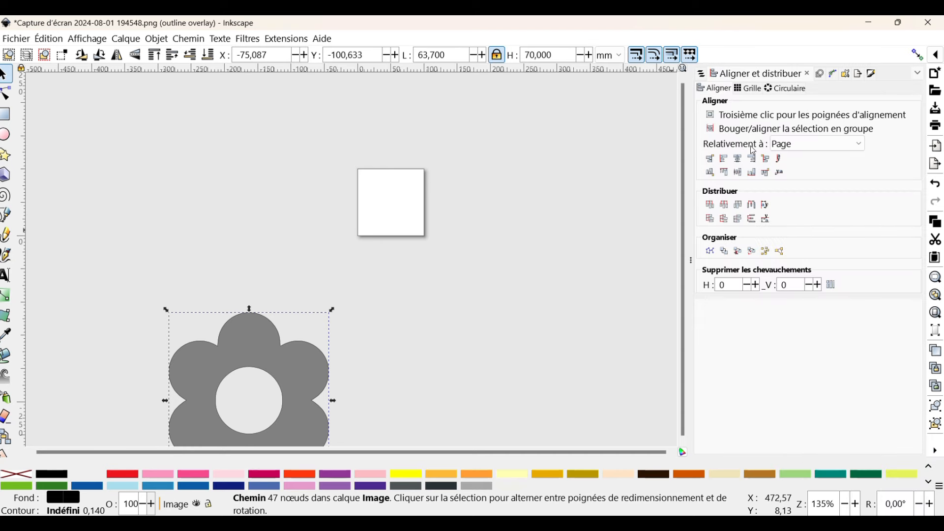
pyautogui.click(742, 173)
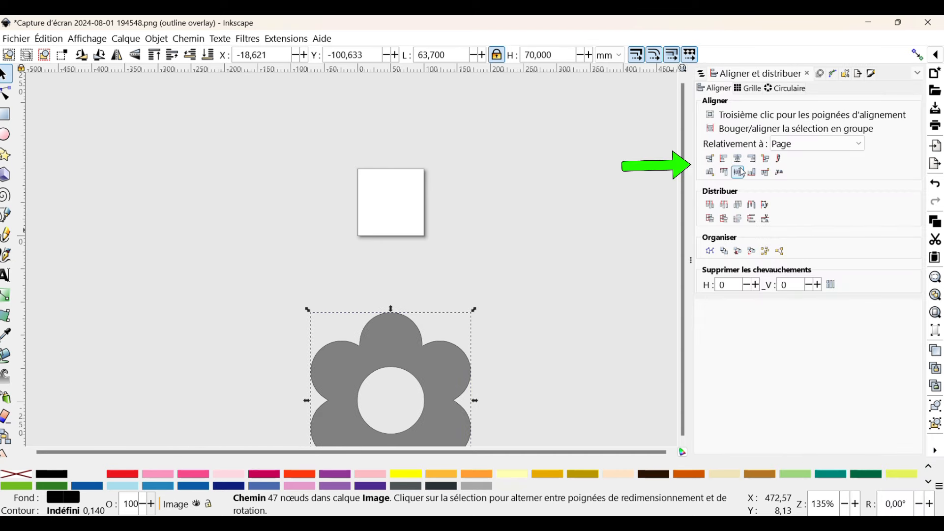
pyautogui.click(742, 173)
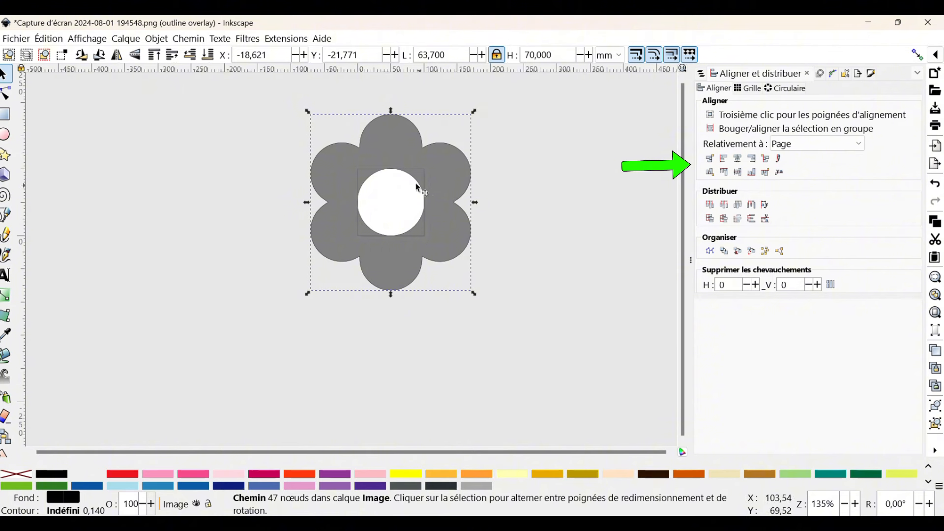
# - Change the document's page units to mm and set the page size to 80 mm wide by 80 mm high
pyautogui.click(14, 38)
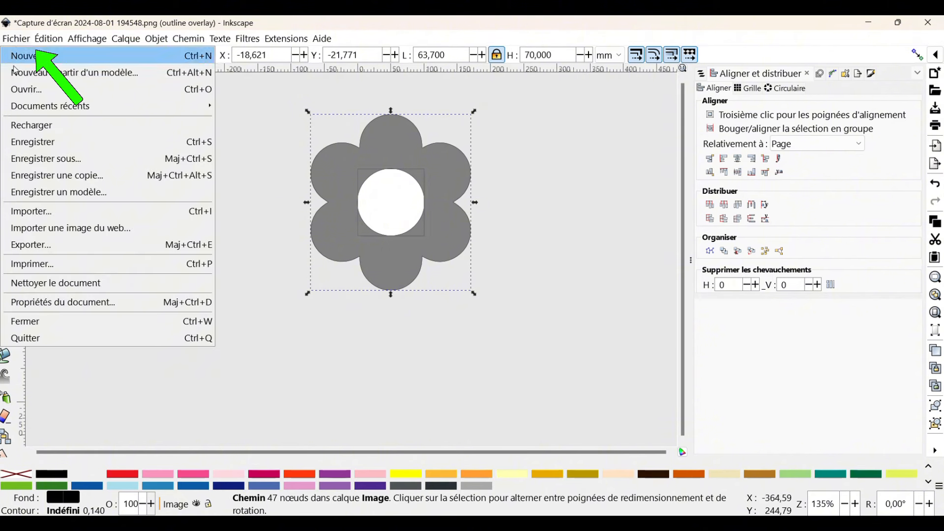
pyautogui.click(39, 303)
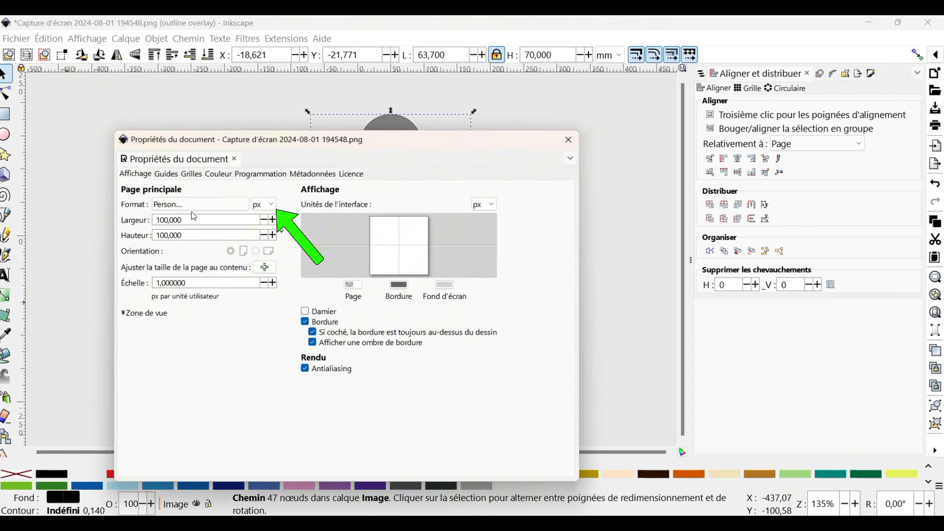
pyautogui.click(271, 204)
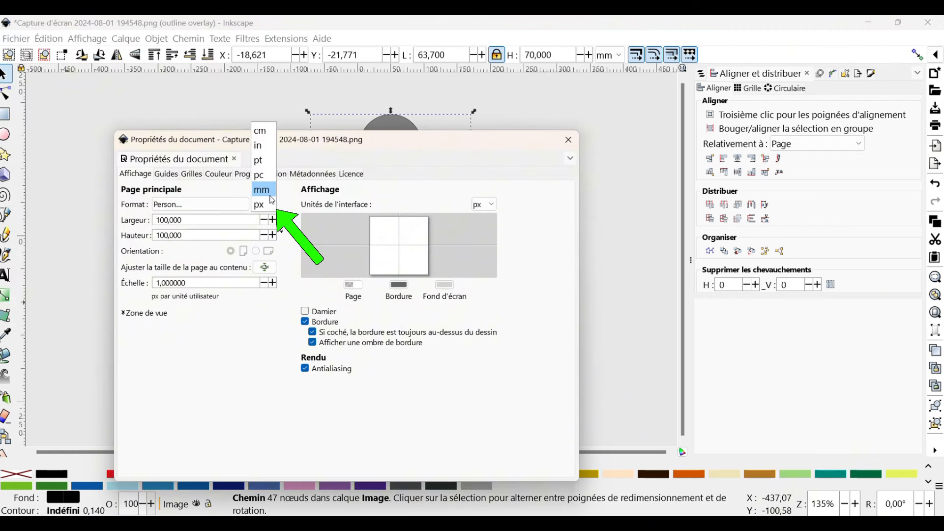
pyautogui.click(264, 192)
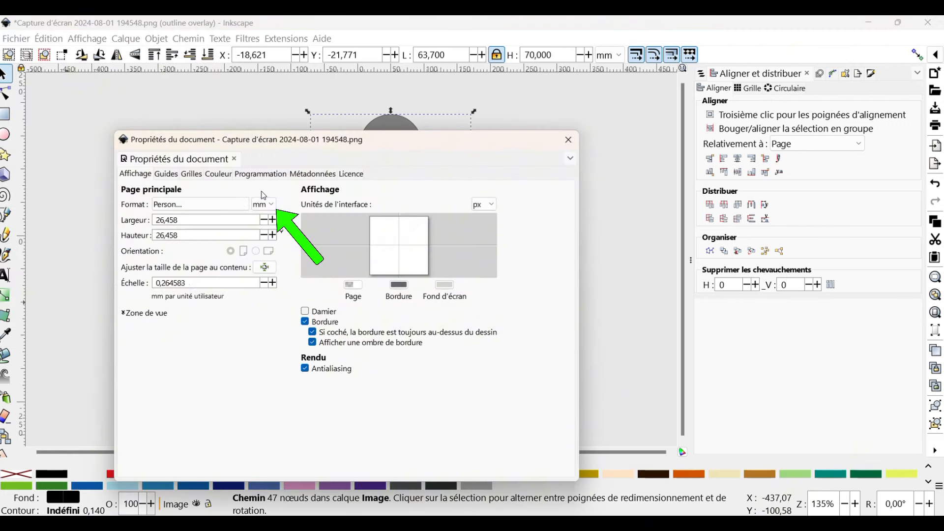
pyautogui.doubleClick(195, 219)
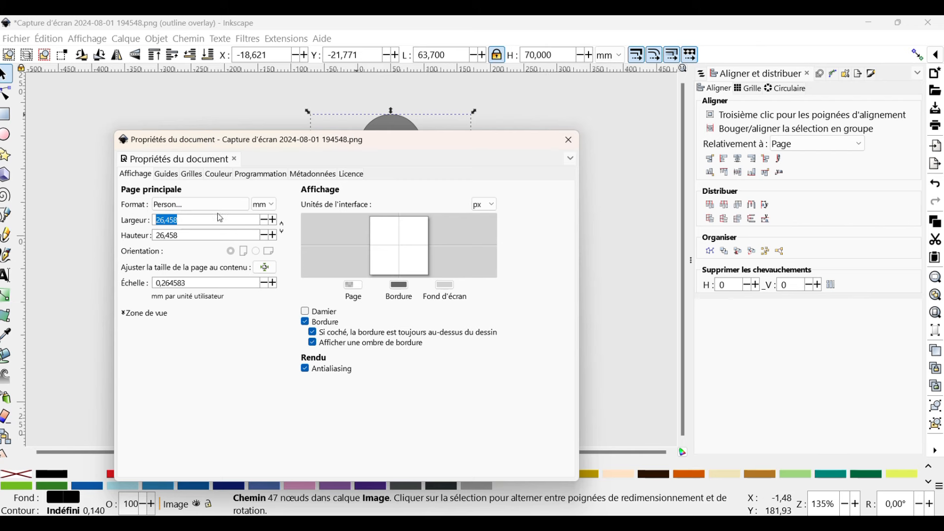
pyautogui.write('80')
pyautogui.press('Tab')
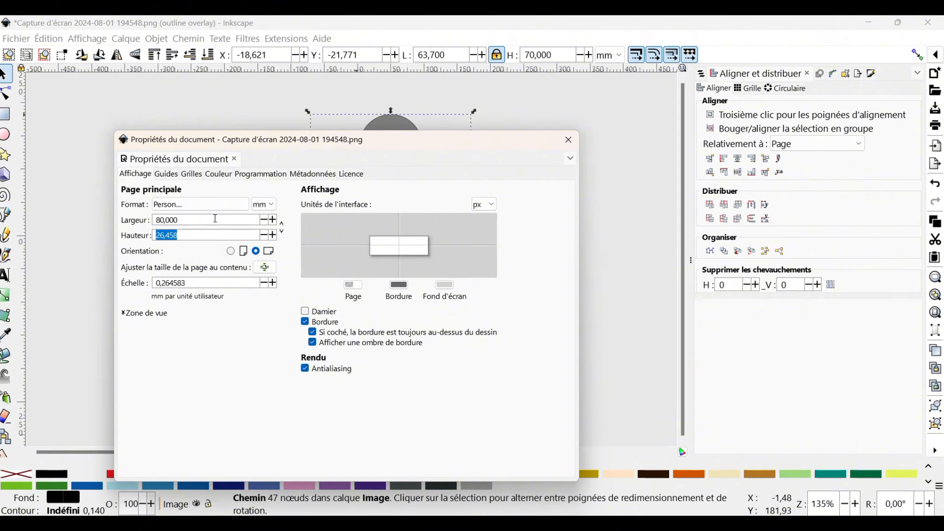
pyautogui.write('80')
pyautogui.press('Tab')
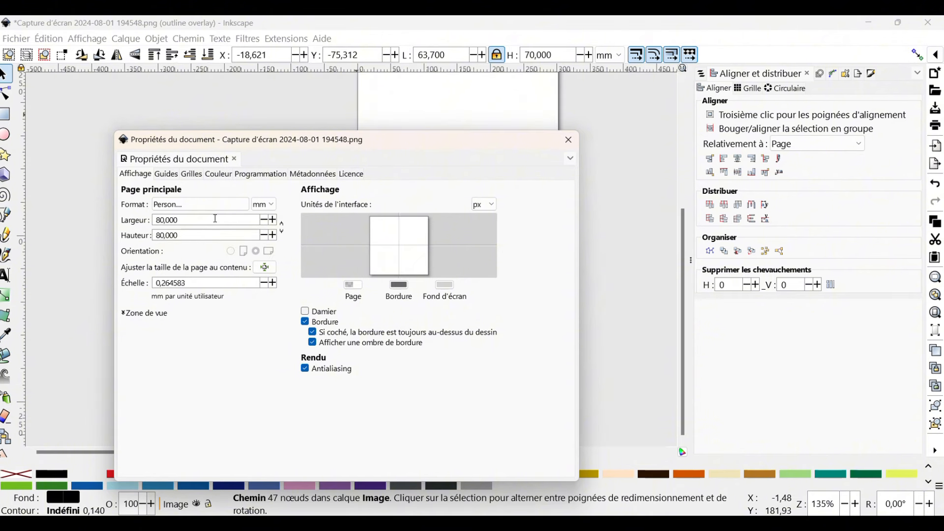
pyautogui.click(569, 141)
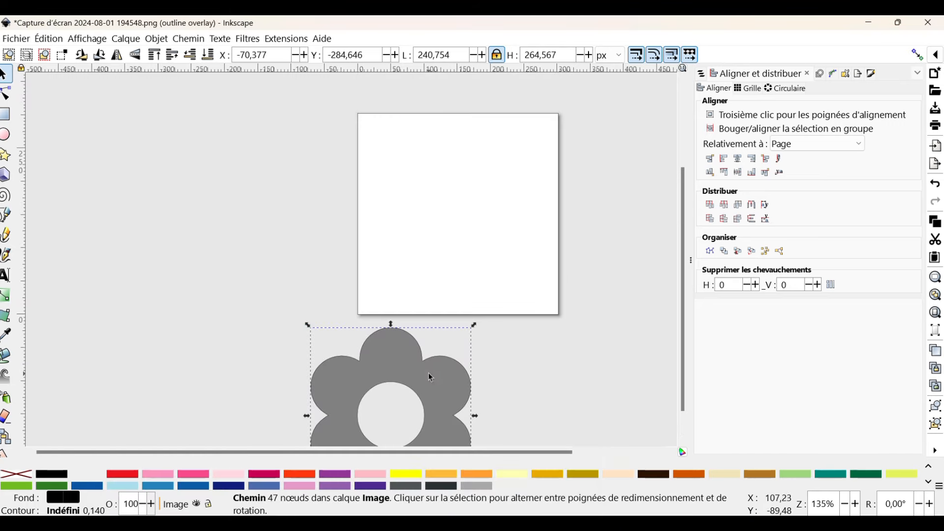
# - Move the flower onto the resized page, center it horizontally and vertically relative to the page, and deselect it
pyautogui.moveTo(433, 363); pyautogui.dragTo(498, 161)
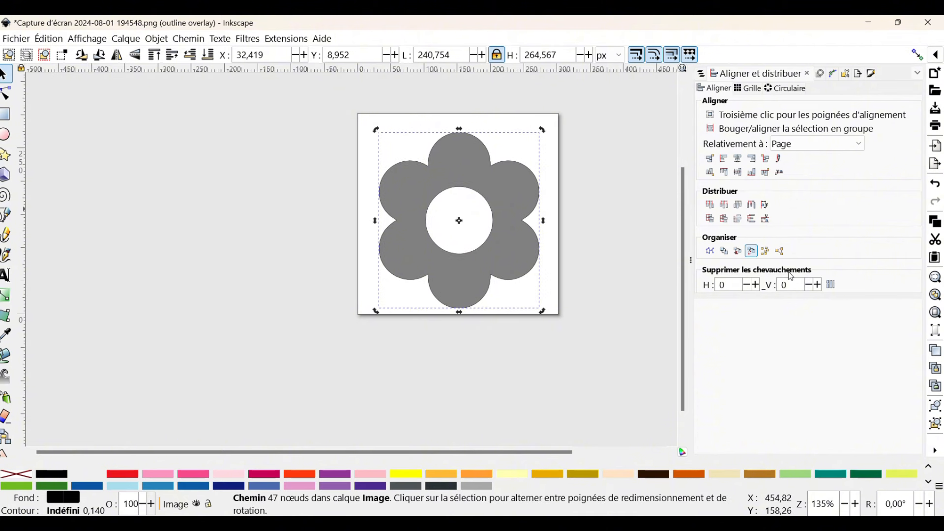
pyautogui.click(935, 450)
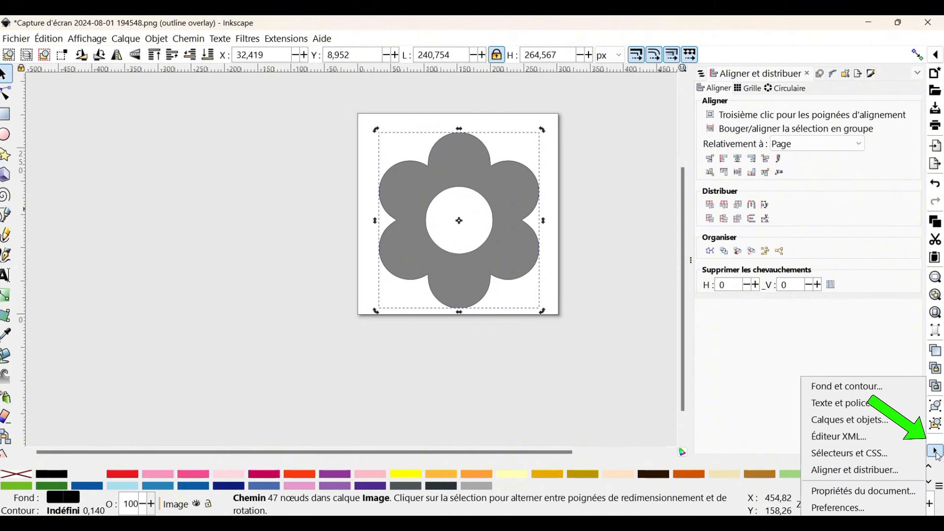
pyautogui.click(888, 472)
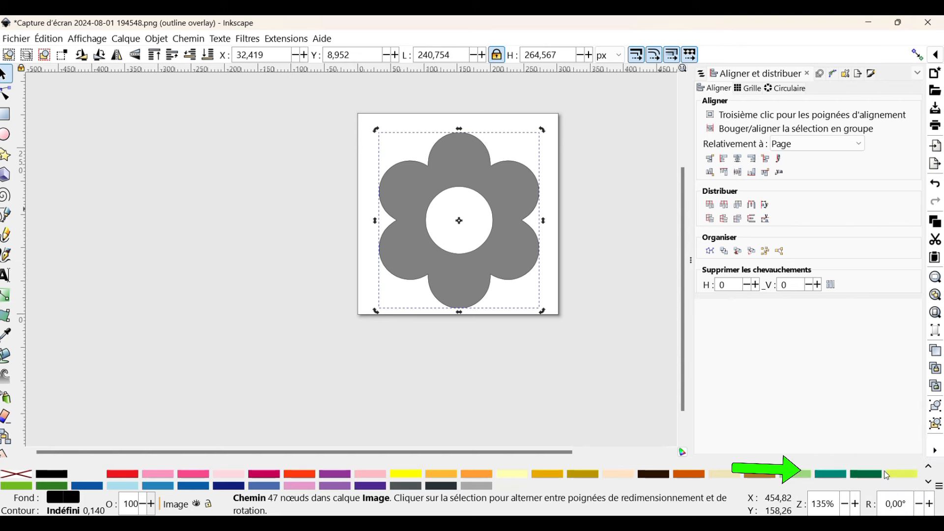
pyautogui.click(740, 161)
pyautogui.click(739, 175)
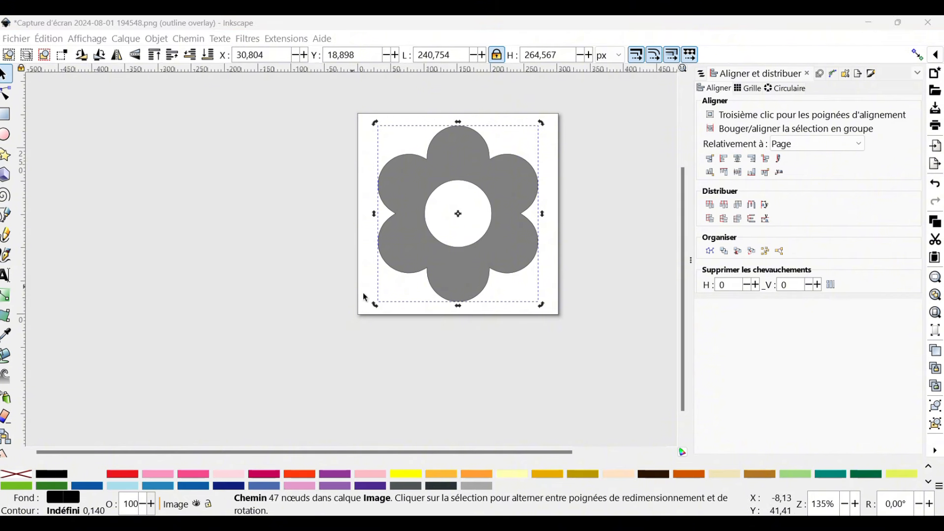
pyautogui.click(357, 101)
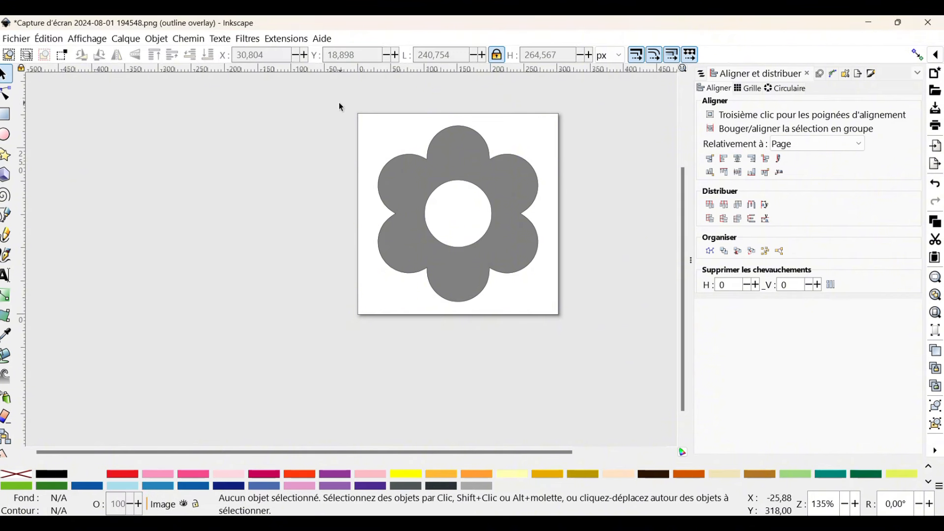
# - Select the flower path and break it apart into separate petal outline and centre circle paths
pyautogui.click(481, 140)
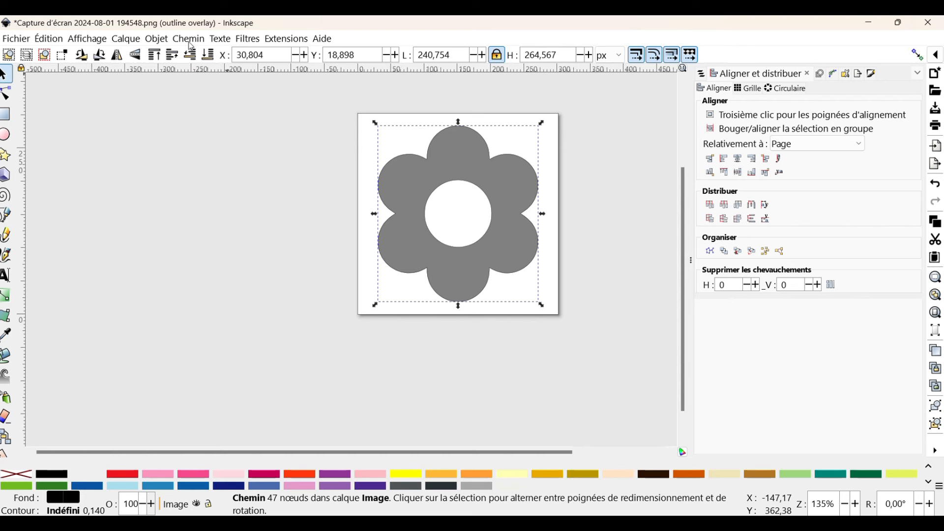
pyautogui.click(704, 75)
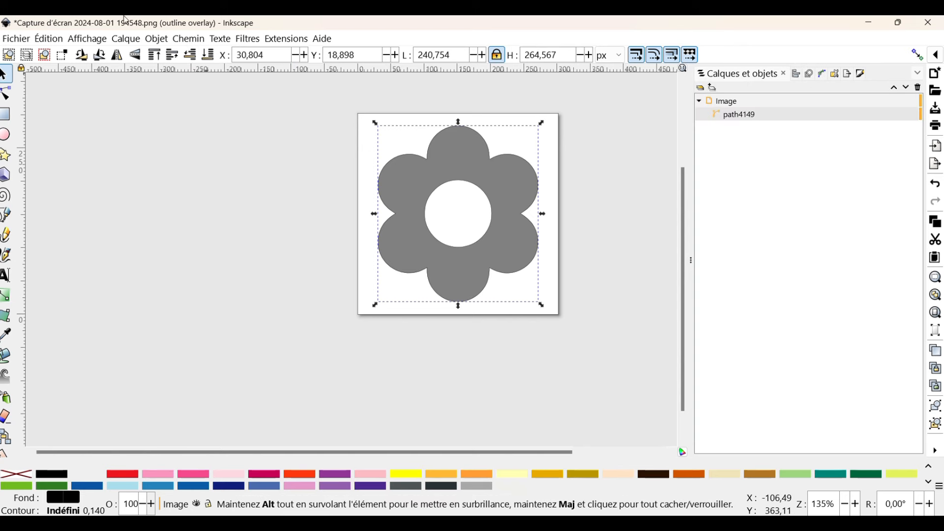
pyautogui.click(187, 39)
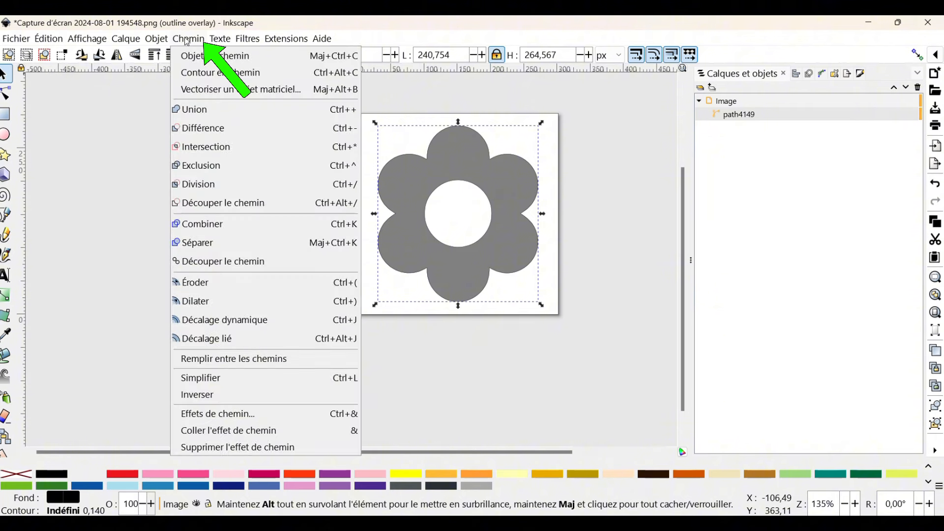
pyautogui.click(204, 243)
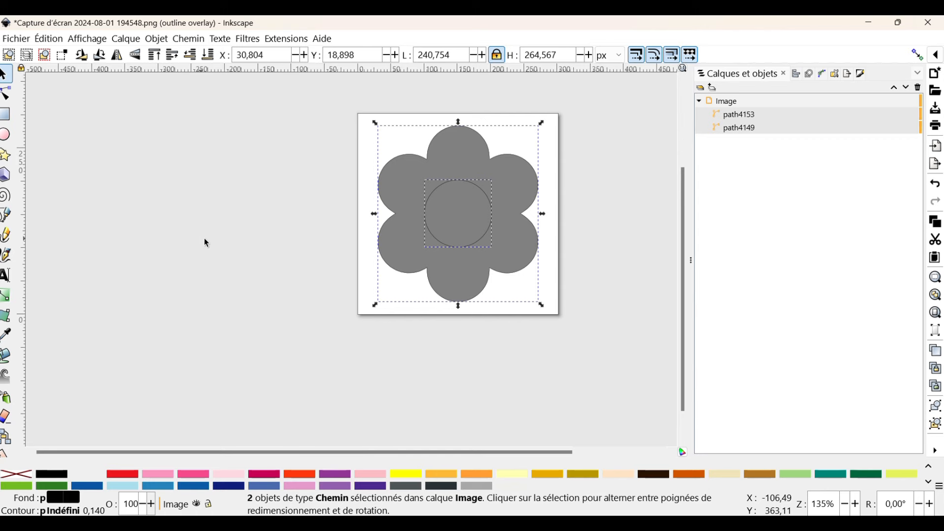
# - Select the outer petal path among the separated paths and remove its fill
pyautogui.click(738, 115)
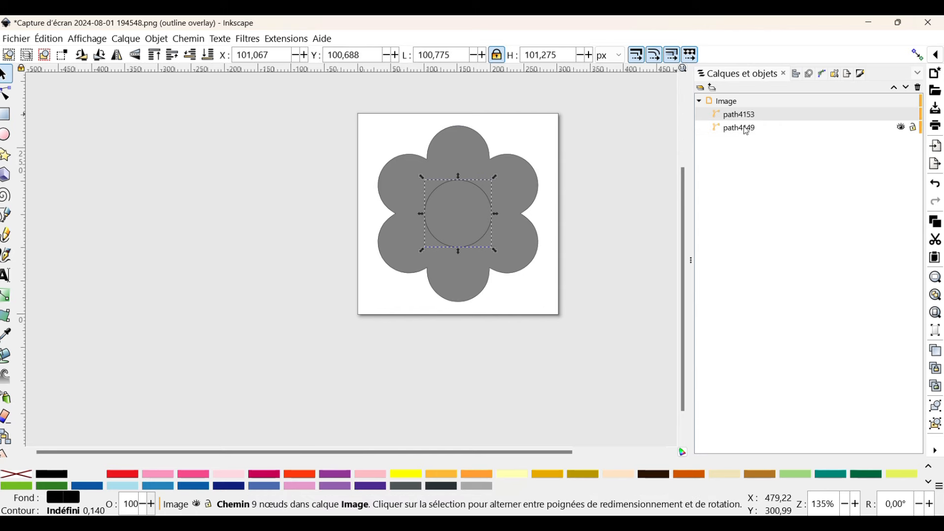
pyautogui.click(743, 127)
pyautogui.click(742, 117)
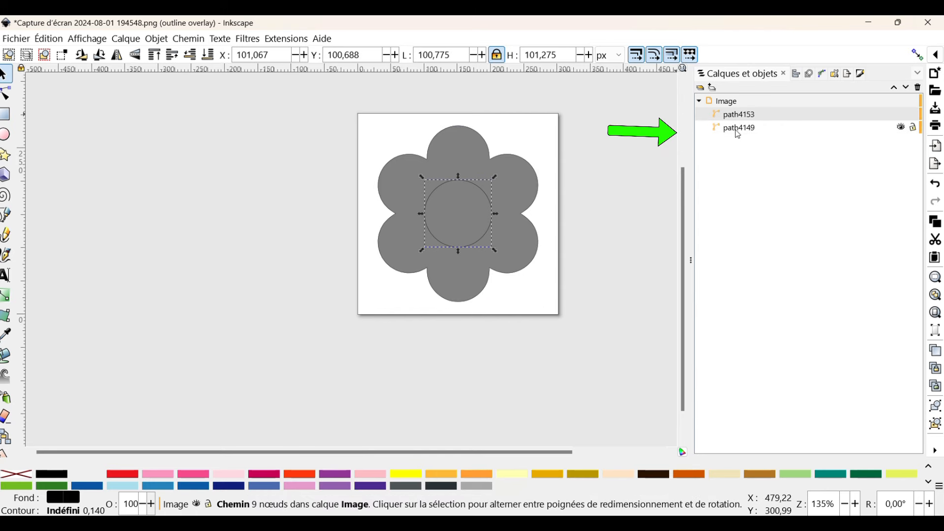
pyautogui.click(739, 128)
pyautogui.click(738, 115)
pyautogui.click(740, 129)
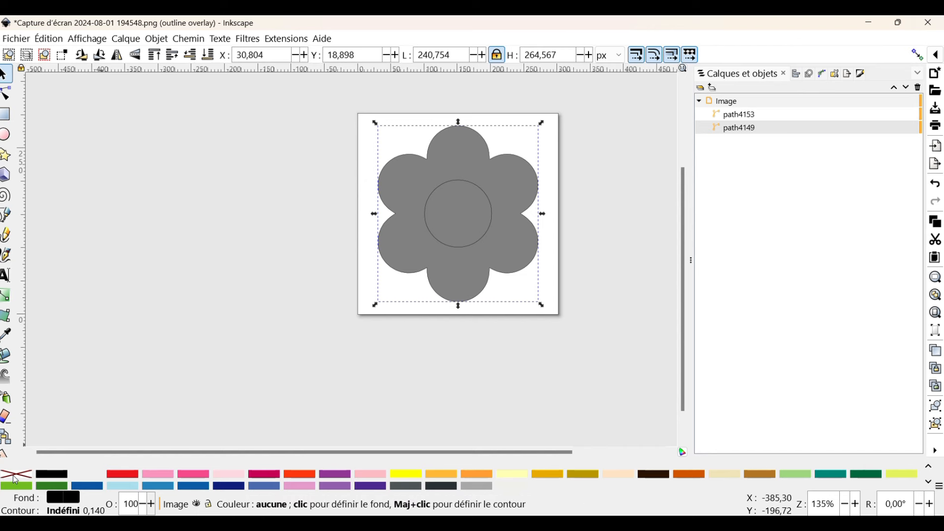
pyautogui.rightClick(39, 475)
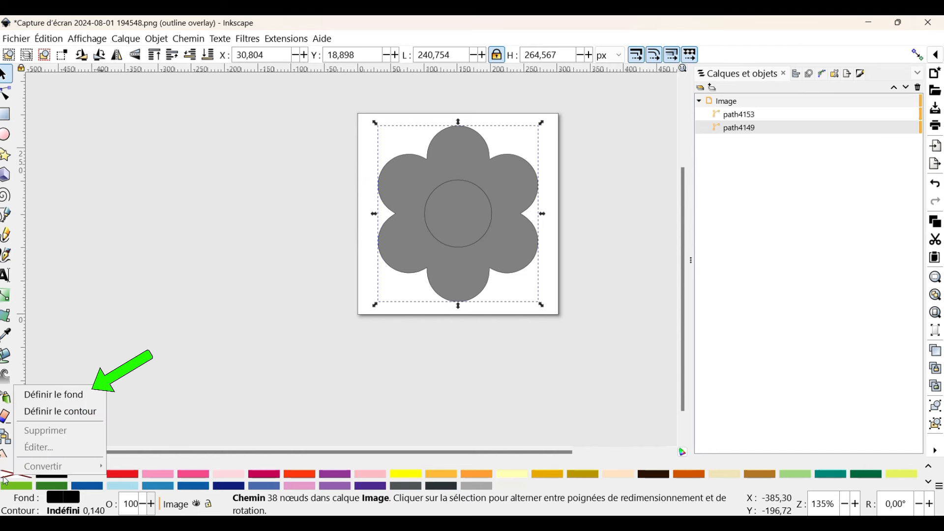
pyautogui.click(67, 397)
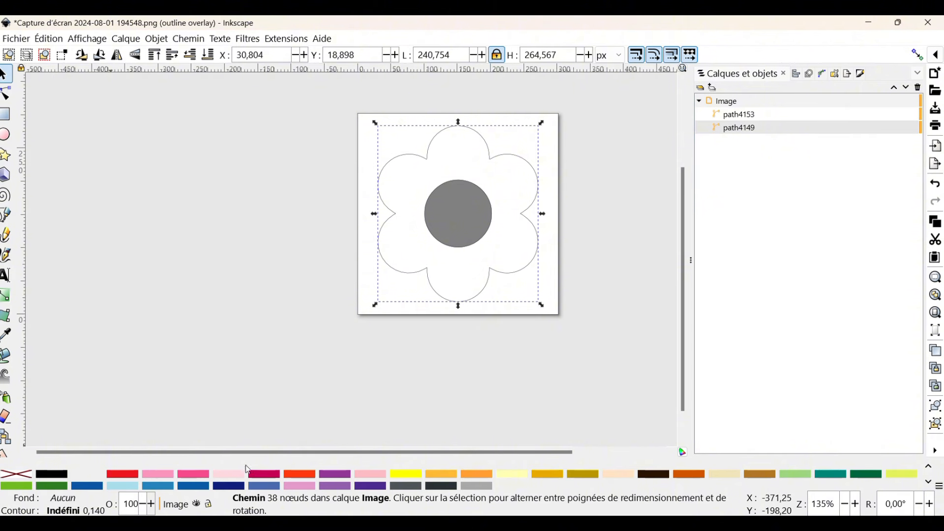
# - Try a purple stroke on the petal outline, set it to red instead, and deselect the path
pyautogui.rightClick(334, 477)
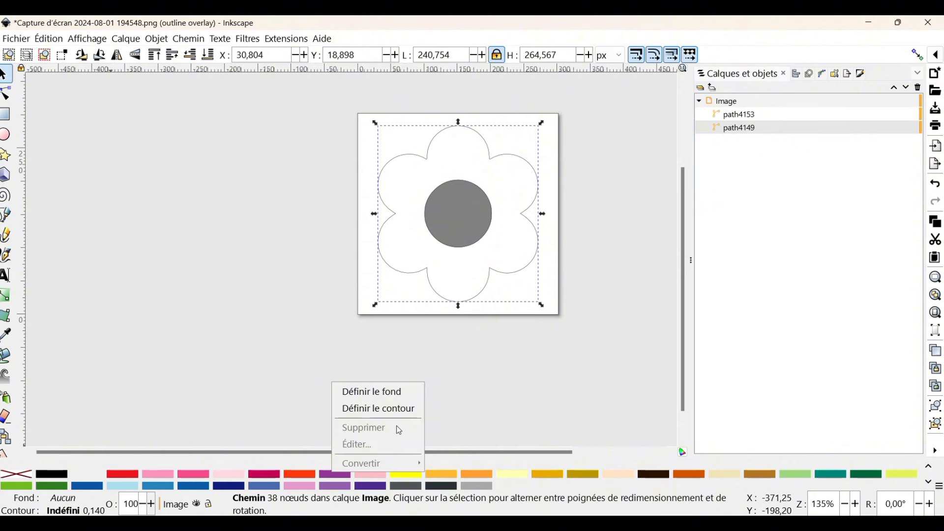
pyautogui.click(395, 410)
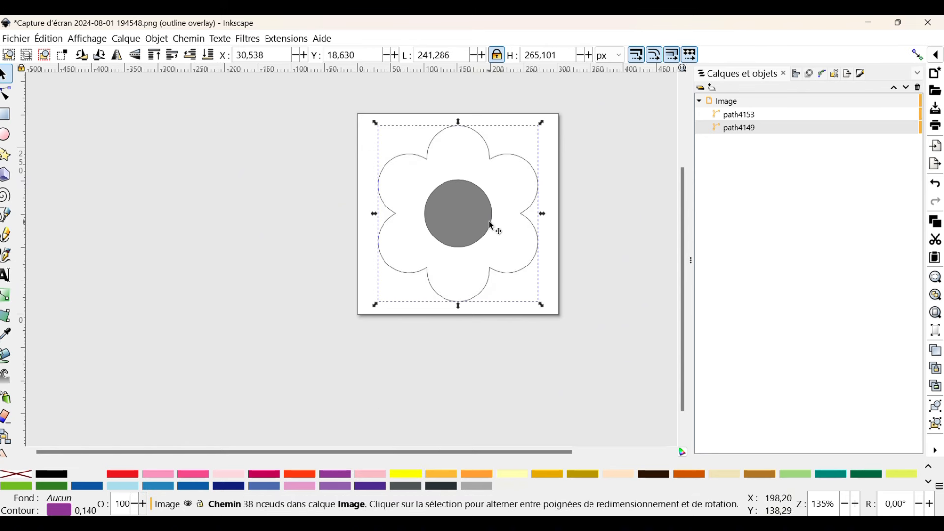
pyautogui.rightClick(124, 476)
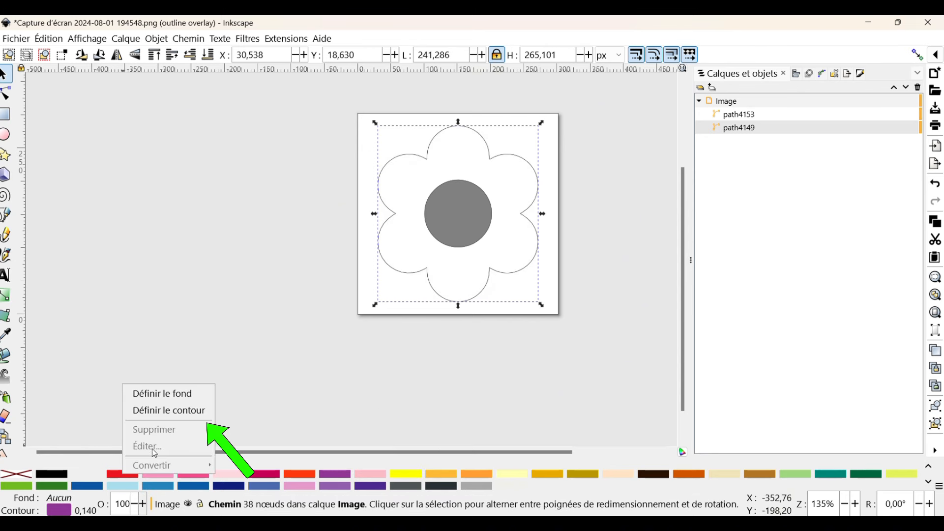
pyautogui.click(177, 412)
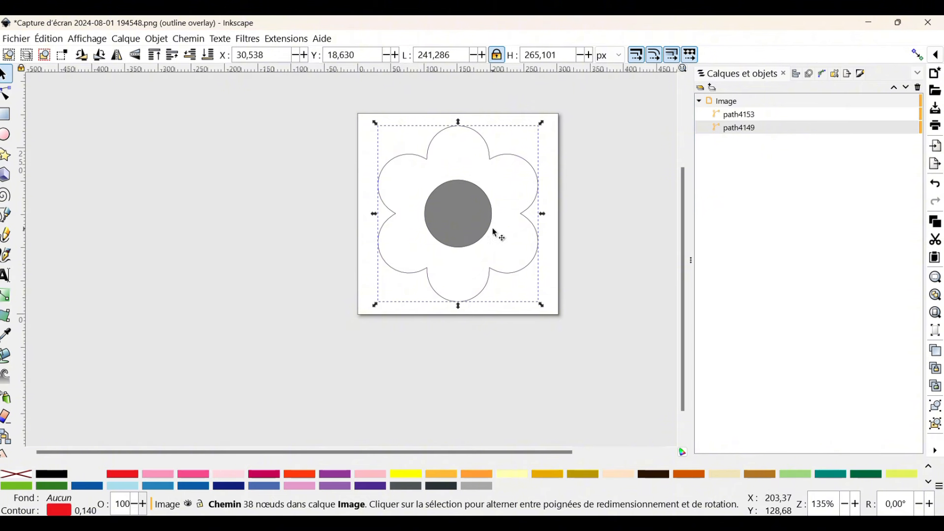
pyautogui.press('Escape')
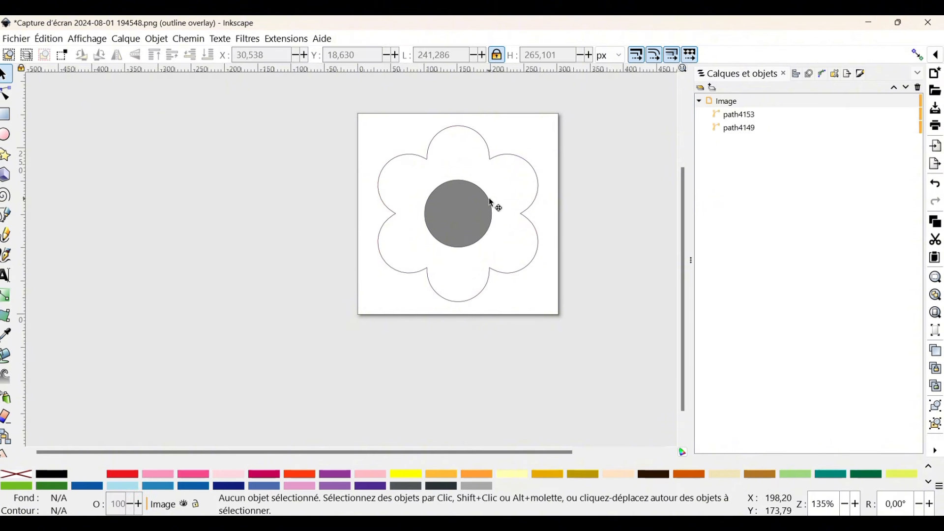
# - Remove the centre circle's fill, set its stroke to red, and deselect it
pyautogui.click(492, 203)
pyautogui.rightClick(15, 477)
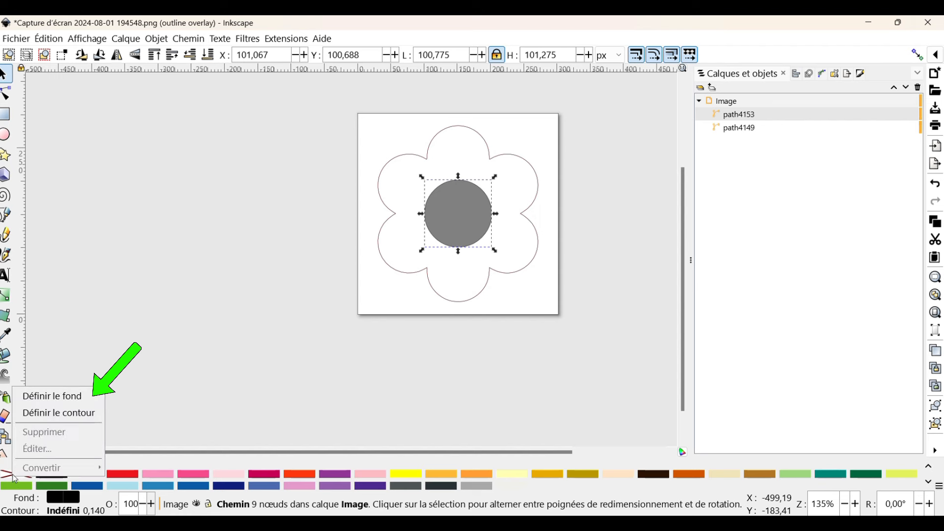
pyautogui.click(57, 397)
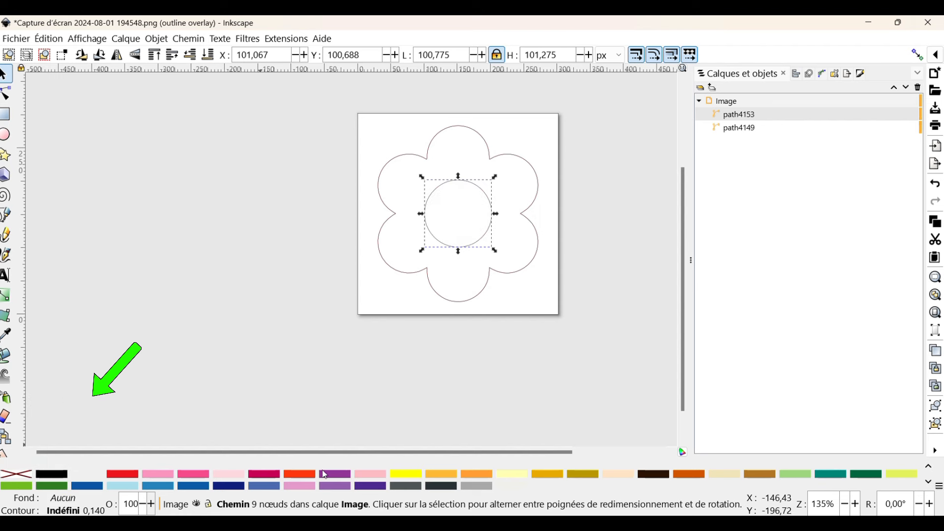
pyautogui.rightClick(123, 474)
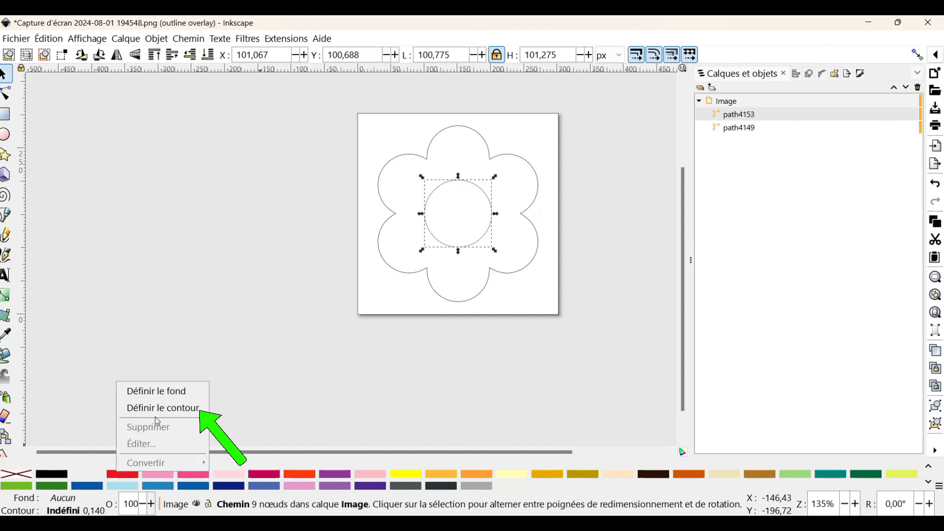
pyautogui.click(164, 412)
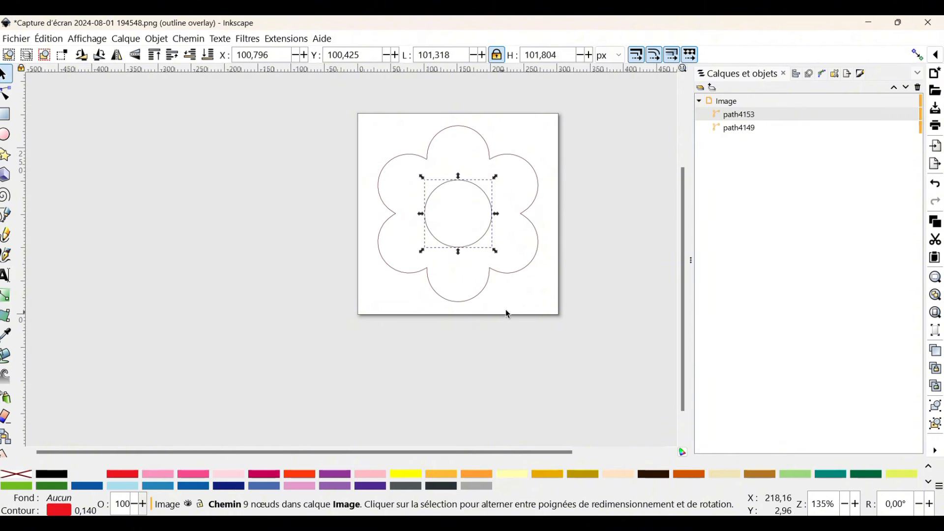
pyautogui.click(532, 320)
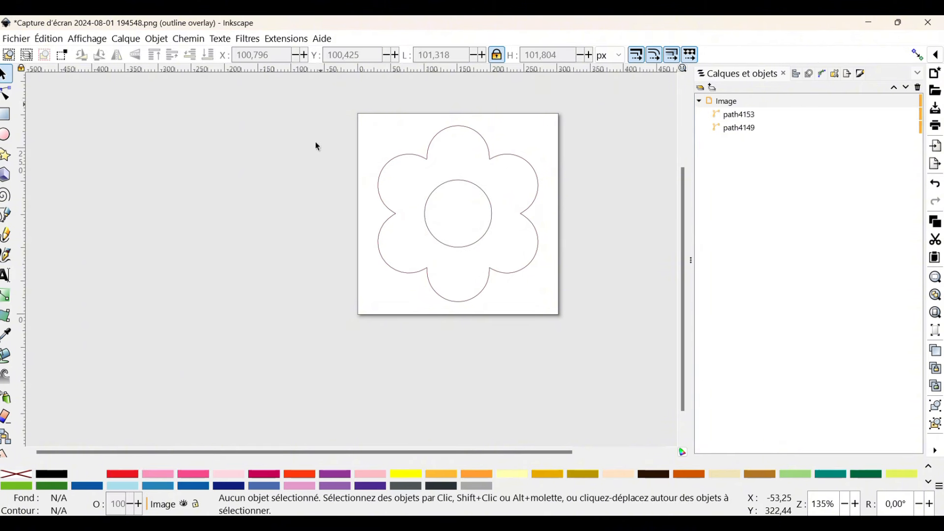
pyautogui.moveTo(323, 99); pyautogui.dragTo(637, 342)
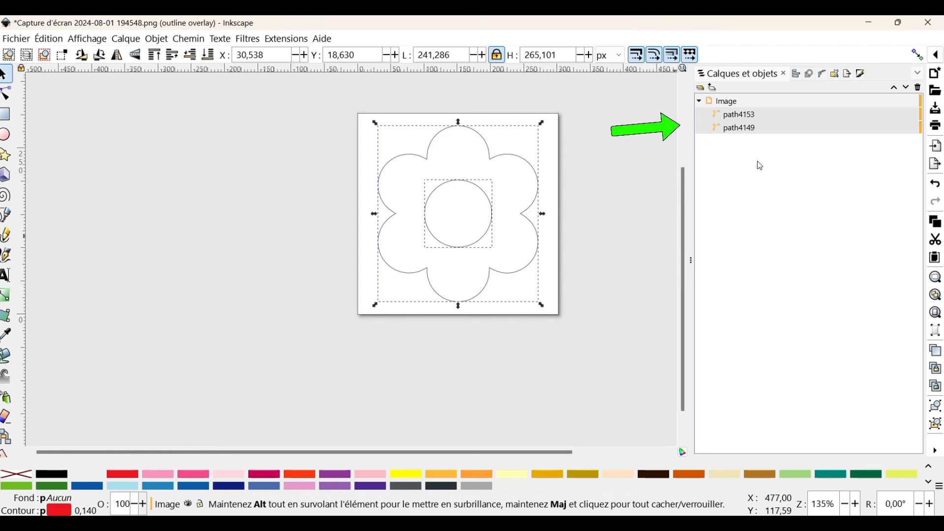
pyautogui.click(746, 129)
pyautogui.click(746, 131)
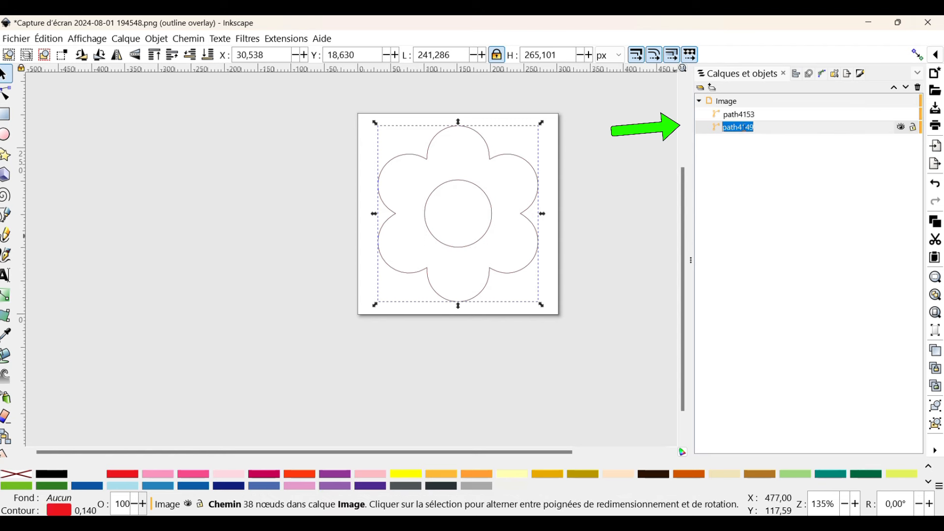
pyautogui.click(610, 220)
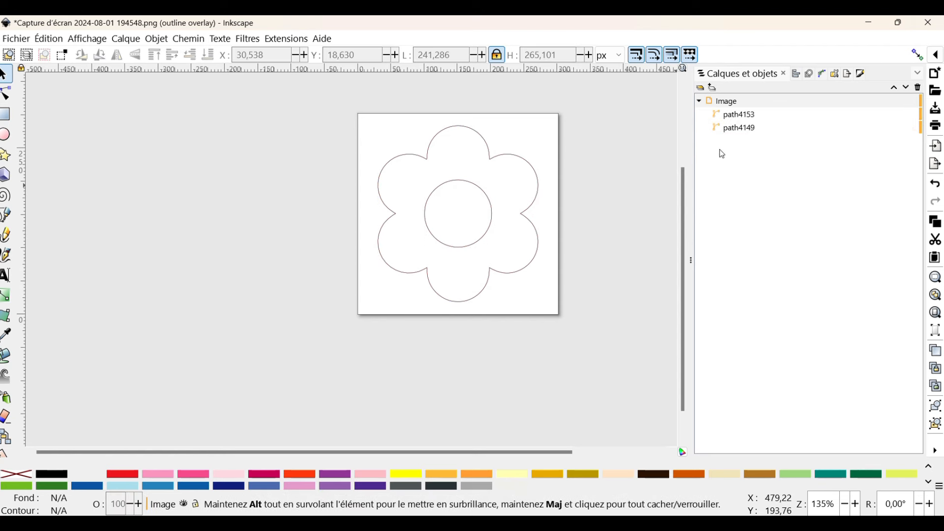
# - Rename the petal outline path as CONTOUR FLEUR and the centre circle path as CERCLE
pyautogui.click(755, 130)
pyautogui.click(751, 131)
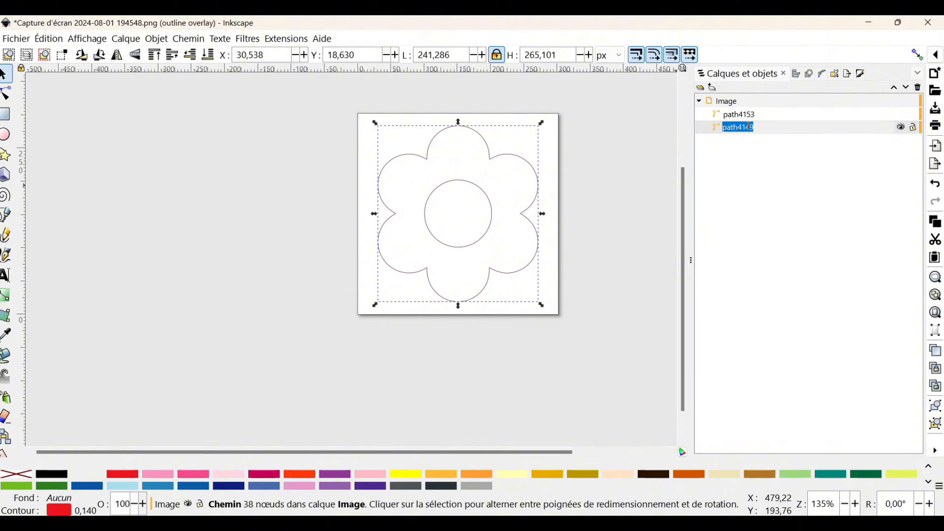
pyautogui.write('CONTOUR FLEUR')
pyautogui.press('Return')
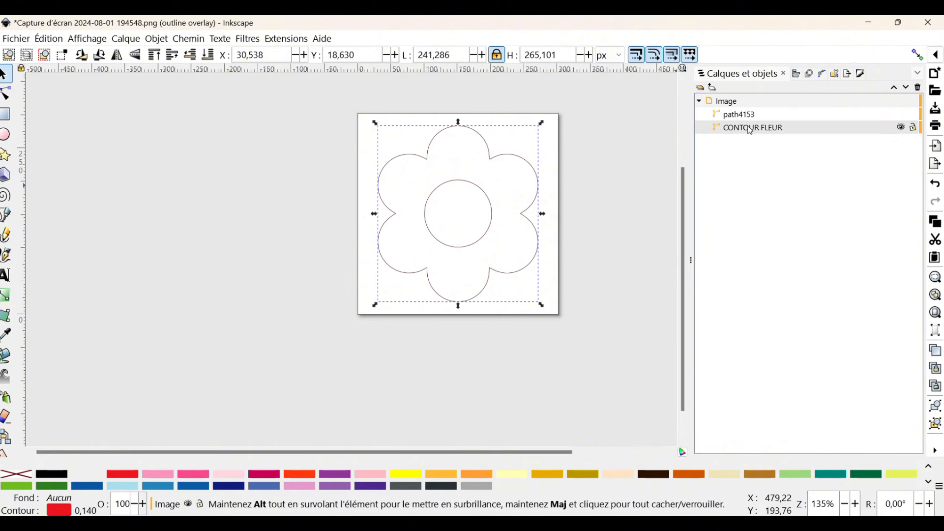
pyautogui.doubleClick(732, 114)
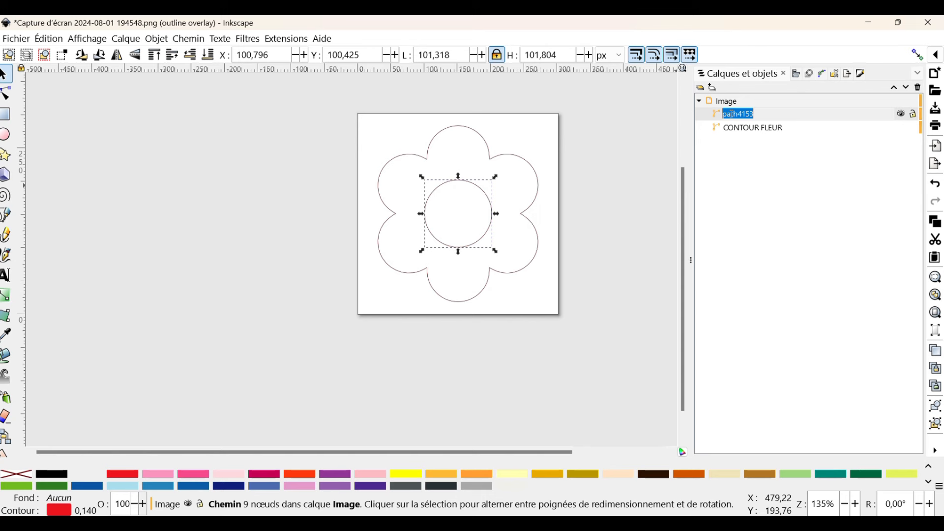
pyautogui.write('CERCLE')
pyautogui.press('Return')
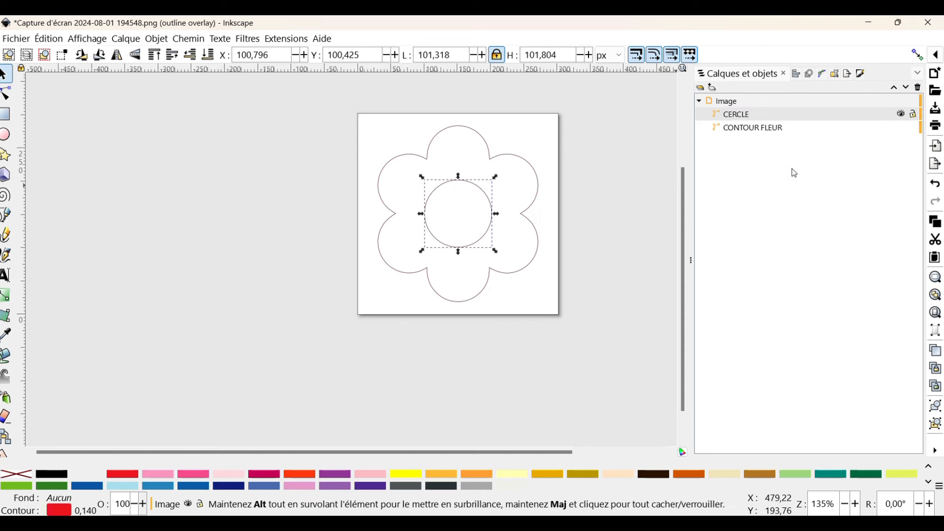
# - Group the CONTOUR FLEUR and CERCLE paths and rename the group as 1ER CALCQUE
pyautogui.click(745, 133)
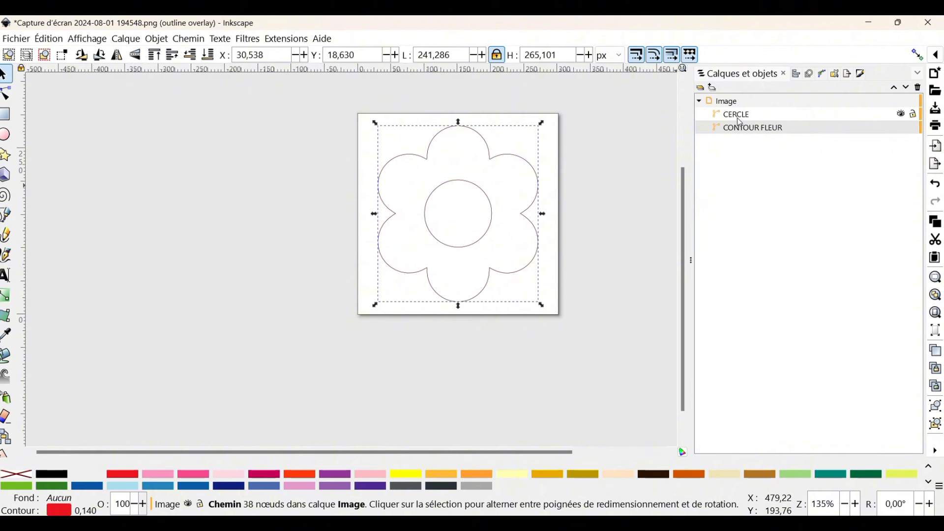
pyautogui.keyDown('shift'); pyautogui.click(740, 118); pyautogui.keyUp('shift')
pyautogui.rightClick(741, 121)
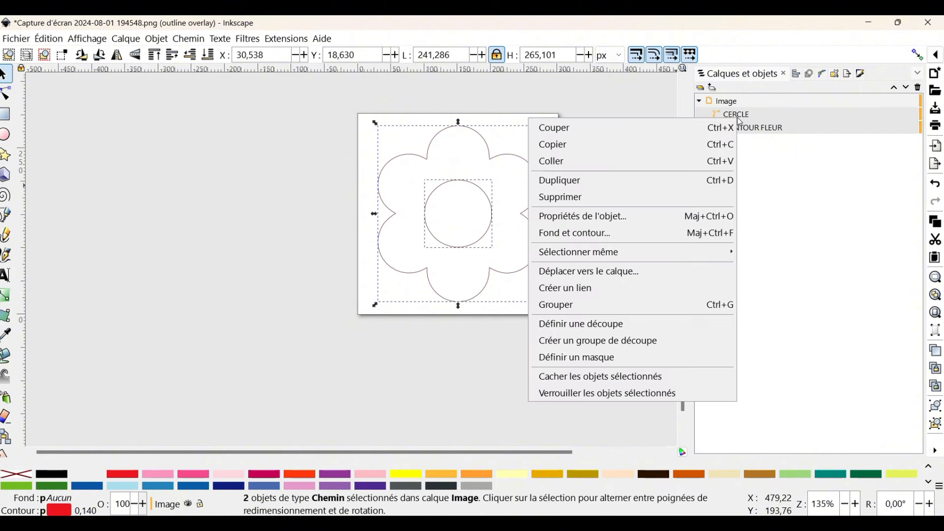
pyautogui.click(568, 306)
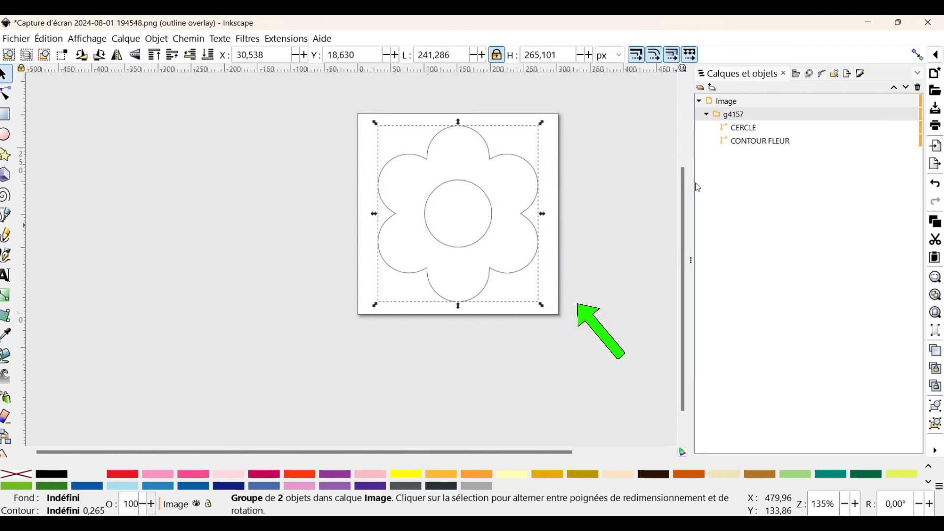
pyautogui.doubleClick(742, 114)
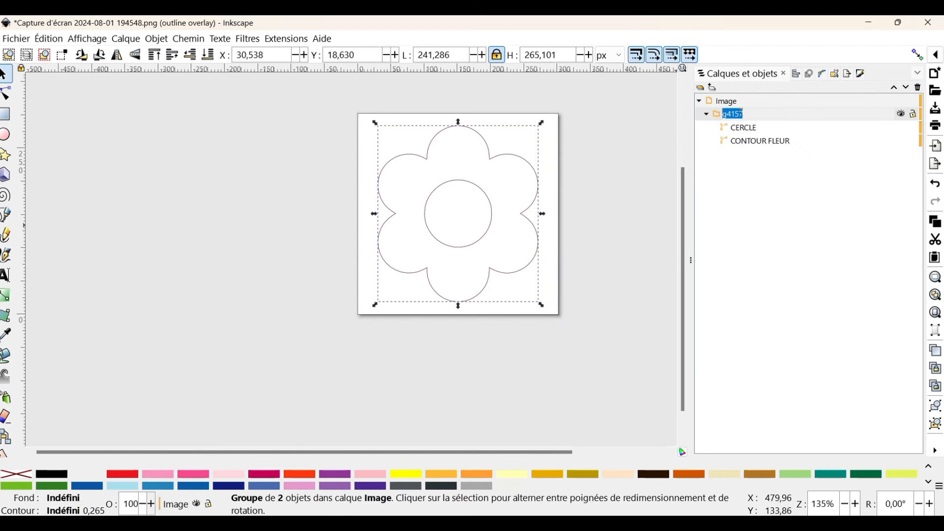
pyautogui.write('1ER CALCQUE')
pyautogui.press('Return')
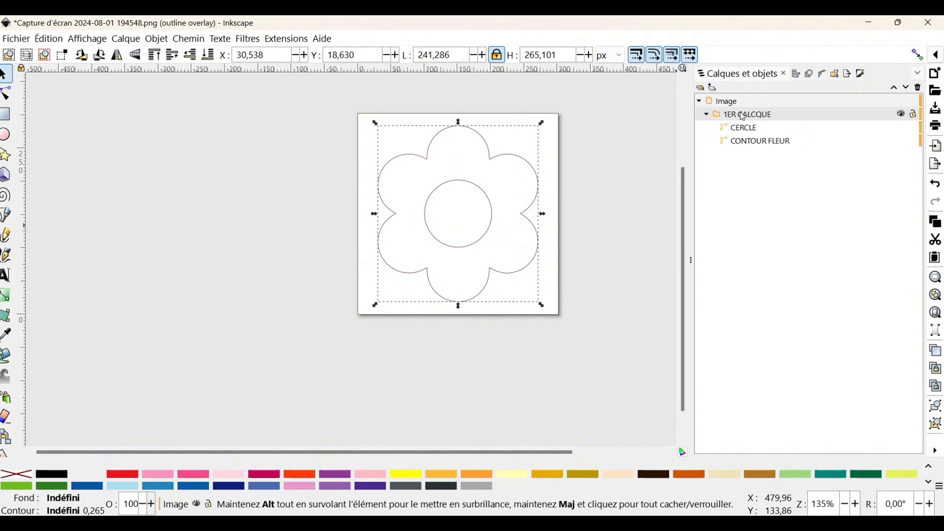
# - Give the CERCLE and CONTOUR FLEUR paths a dashed stroke with the 4 2 pattern and deselect them
pyautogui.click(865, 75)
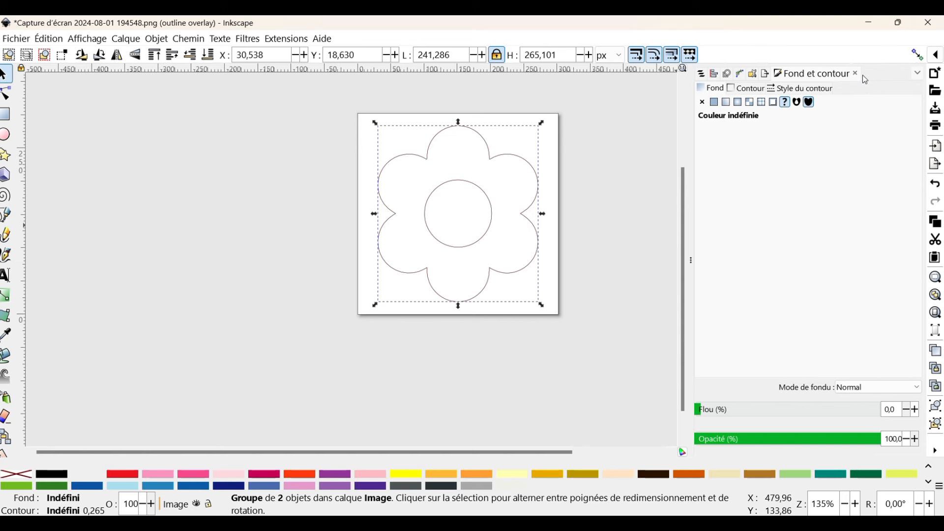
pyautogui.click(819, 91)
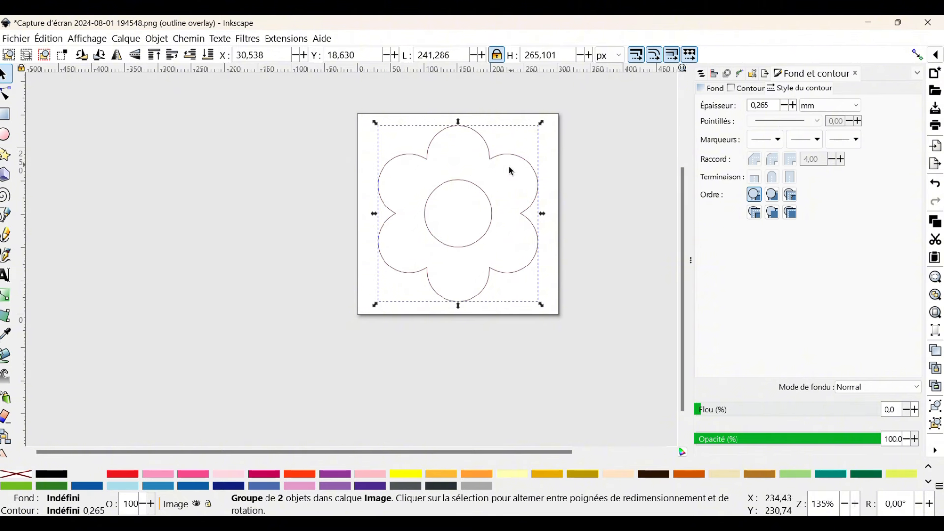
pyautogui.click(484, 196)
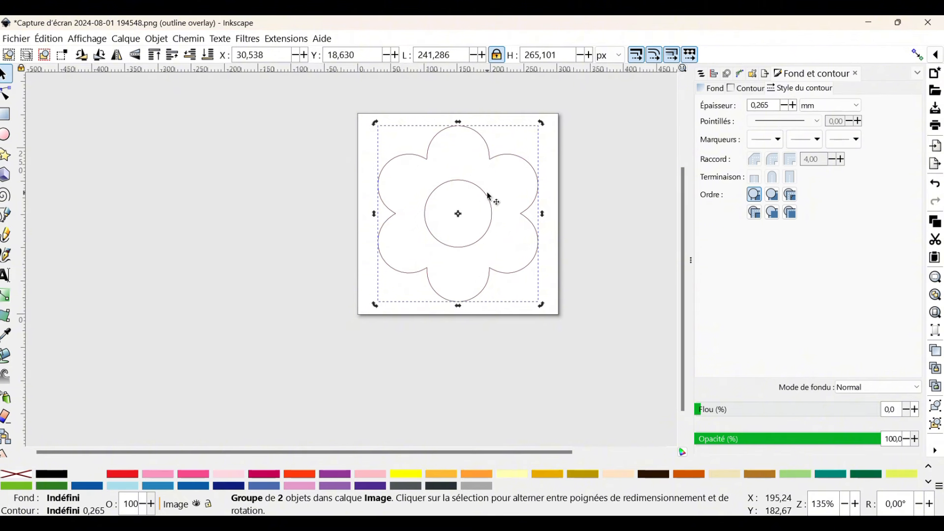
pyautogui.click(705, 75)
pyautogui.click(746, 129)
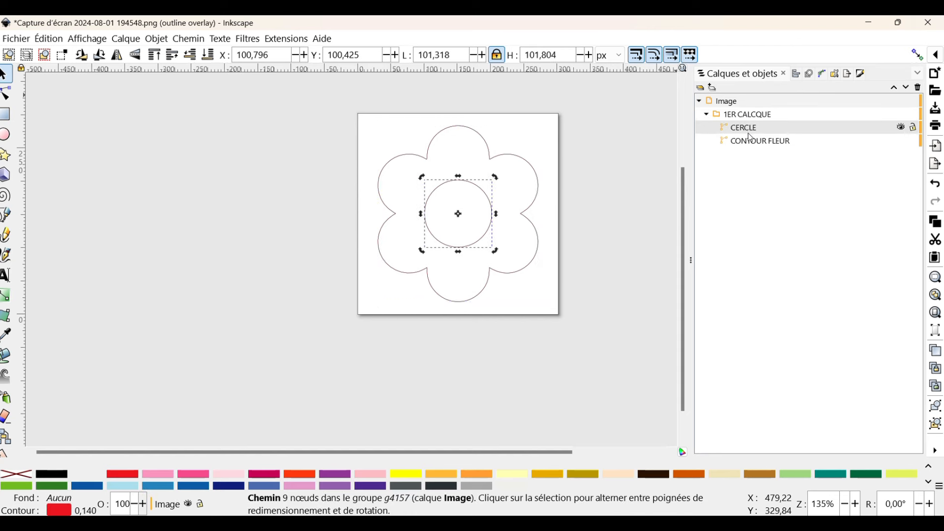
pyautogui.keyDown('shift'); pyautogui.click(749, 142); pyautogui.keyUp('shift')
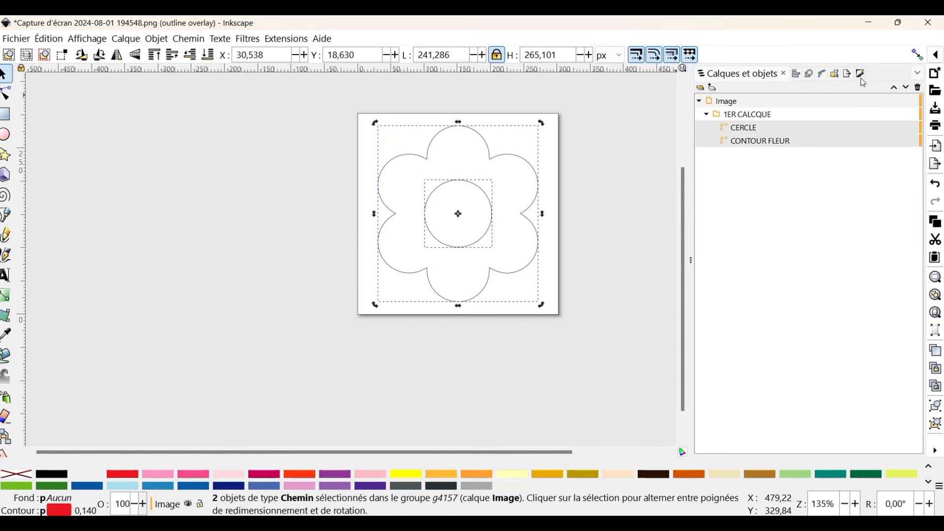
pyautogui.click(861, 74)
pyautogui.click(823, 123)
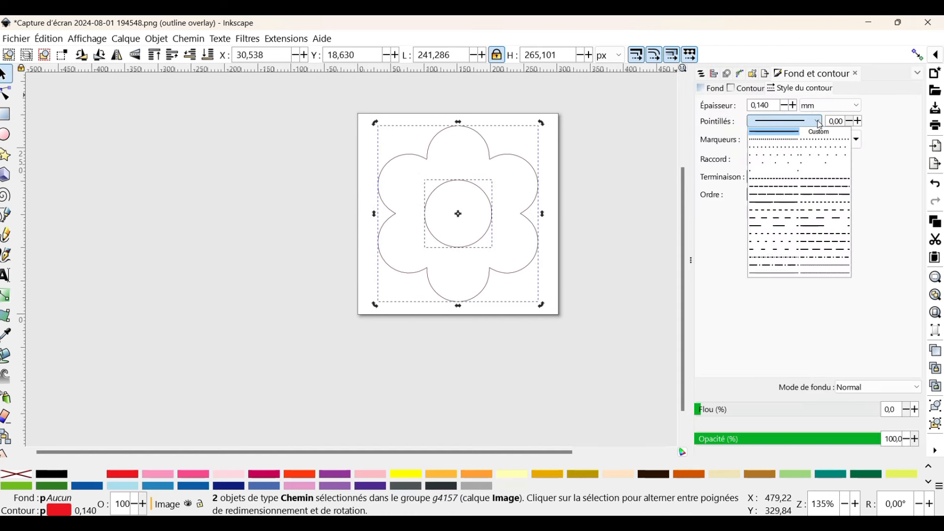
pyautogui.click(843, 238)
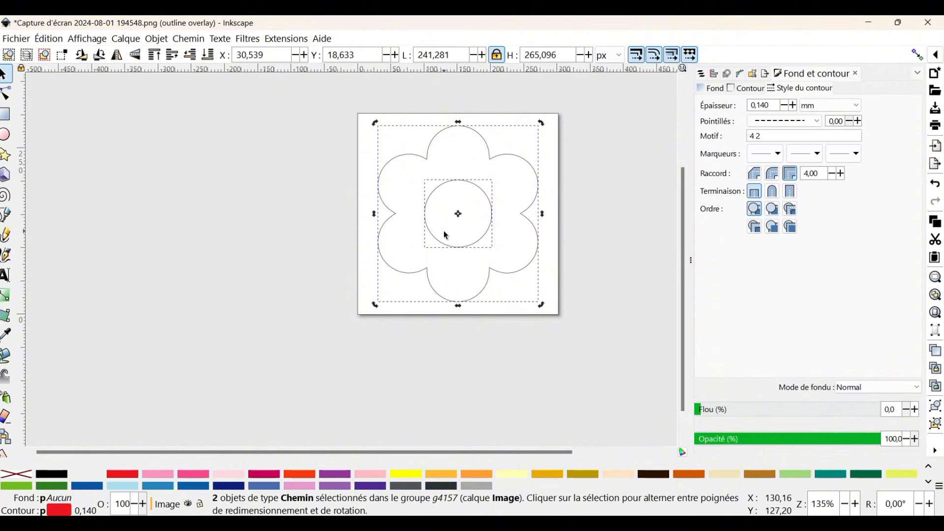
pyautogui.keyDown('ctrl'); pyautogui.scroll(6, 426, 259); pyautogui.keyUp('ctrl')
pyautogui.keyDown('ctrl'); pyautogui.scroll(-6, 426, 265); pyautogui.keyUp('ctrl')
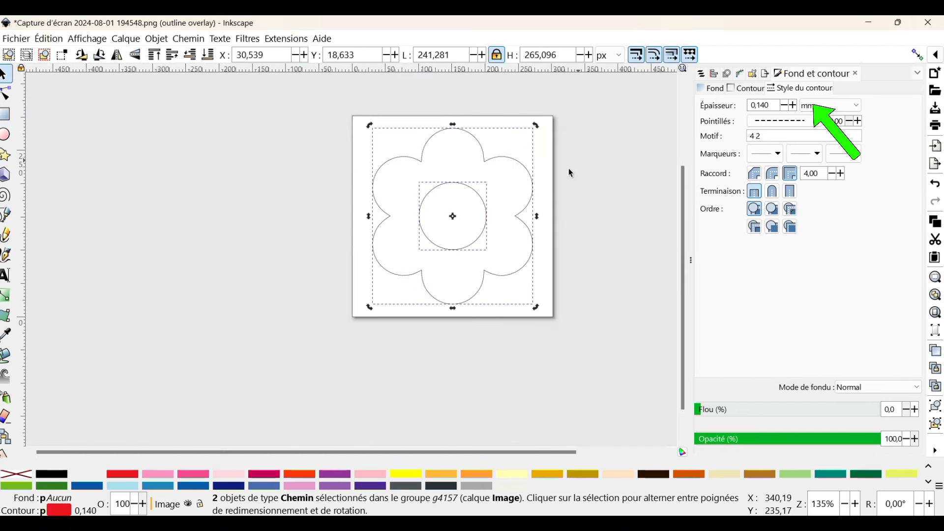
pyautogui.click(678, 161)
# - In the Ink/Stitch parameters of the 1ER CALCQUE group, set "Autoriser les points d'arrêts" to Aucun, enable "Couper après", and apply
pyautogui.click(702, 74)
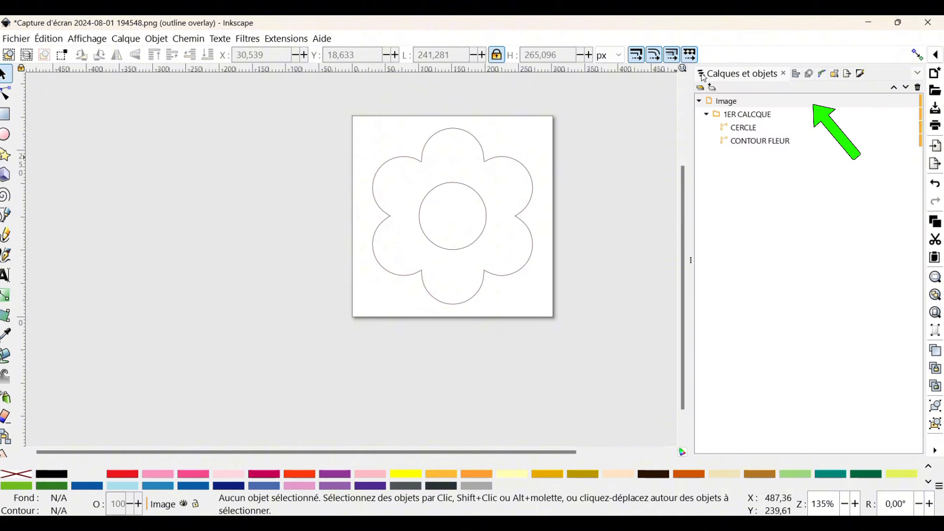
pyautogui.click(735, 118)
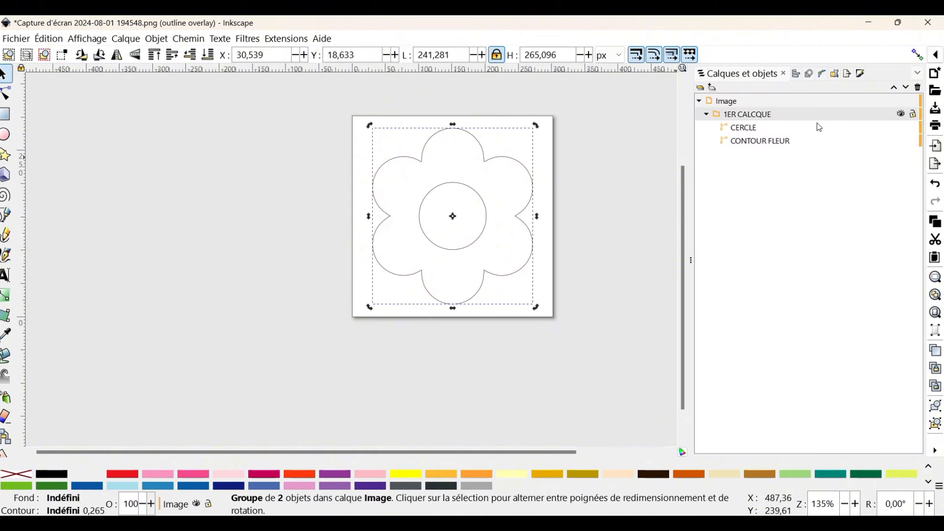
pyautogui.click(286, 39)
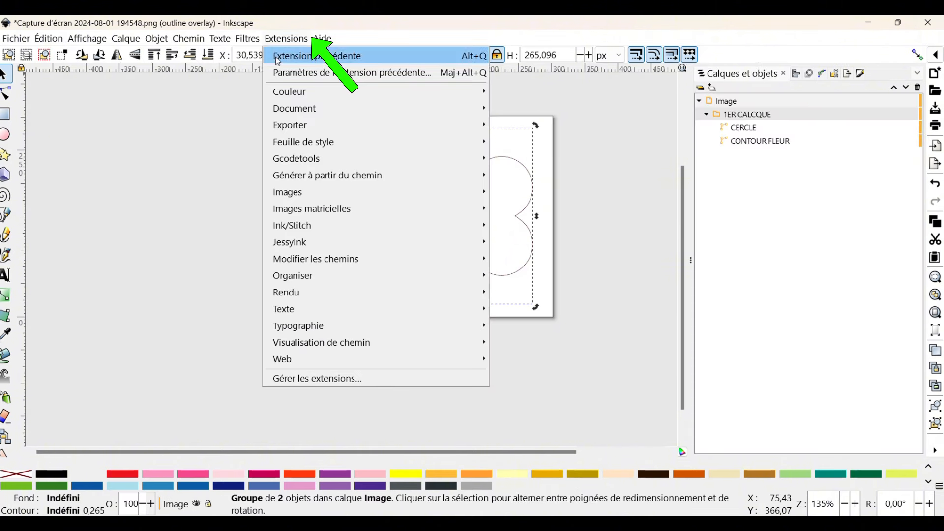
pyautogui.moveTo(310, 232)
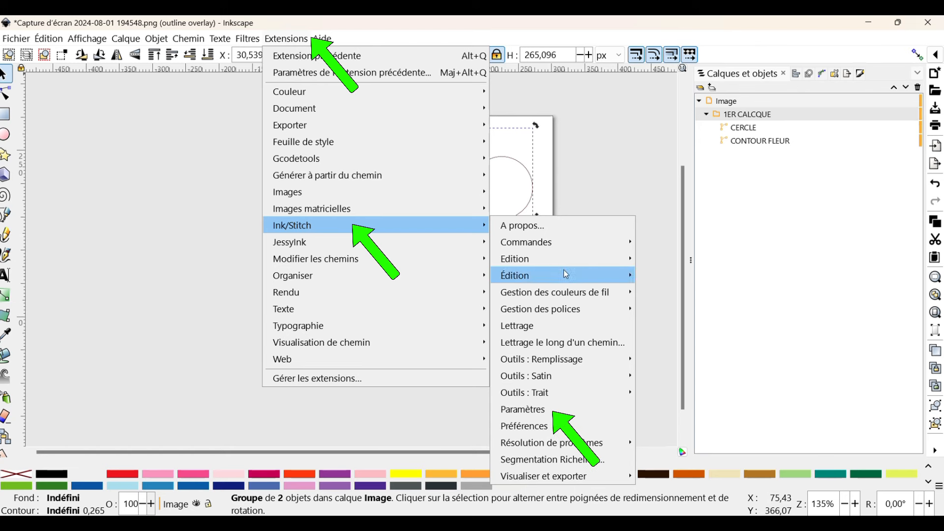
pyautogui.click(567, 410)
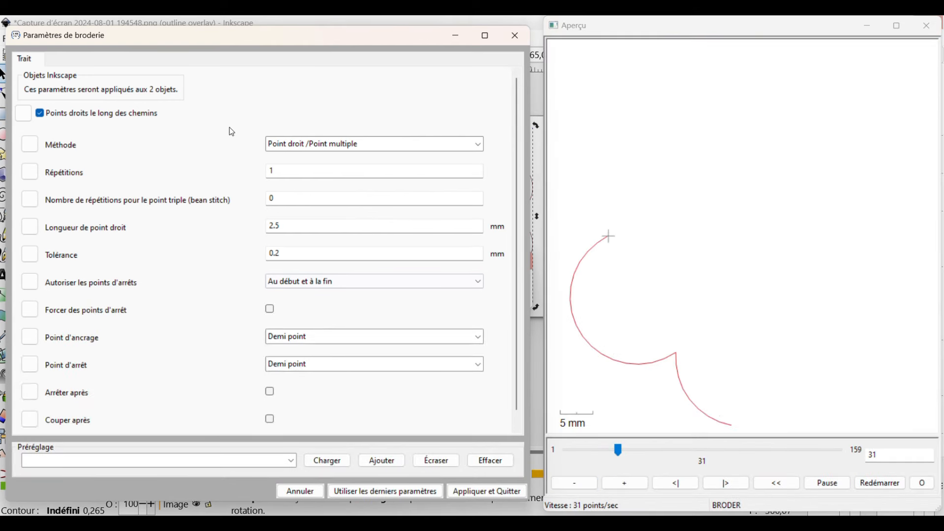
pyautogui.click(320, 289)
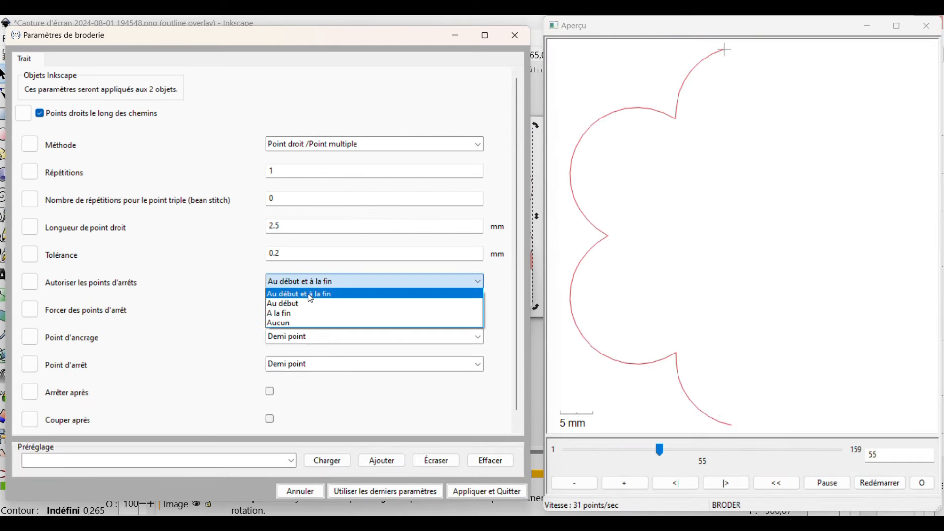
pyautogui.click(289, 321)
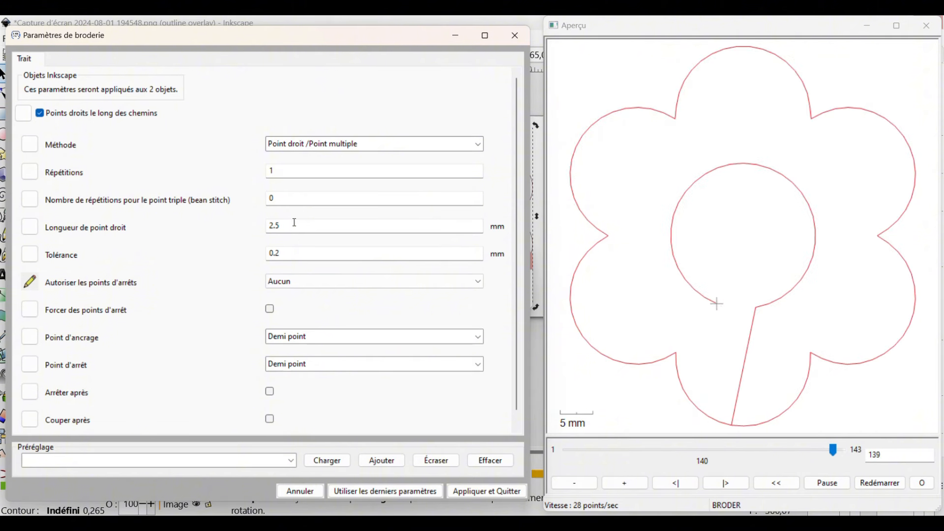
pyautogui.click(273, 419)
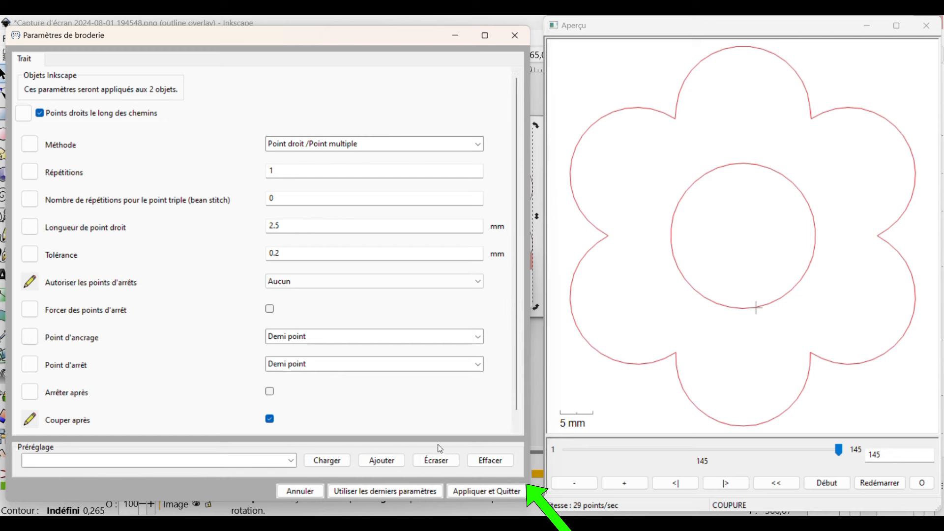
pyautogui.click(483, 492)
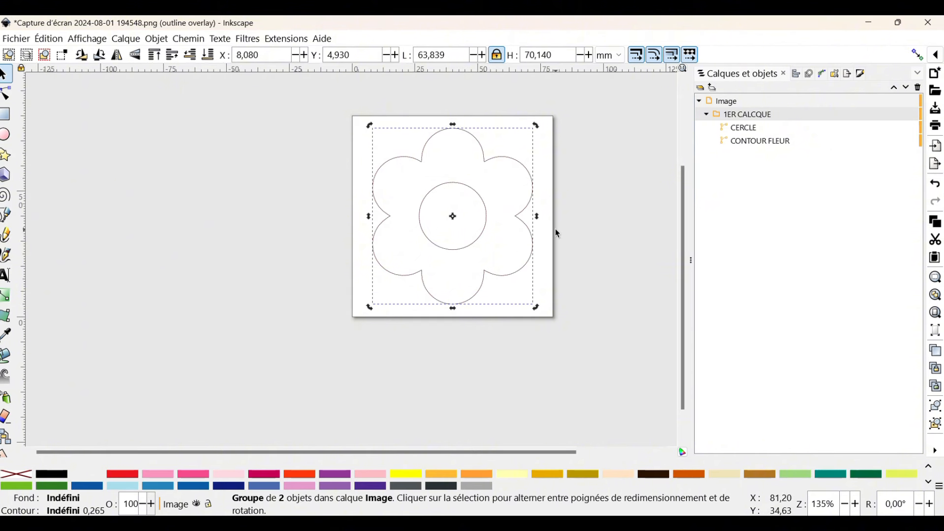
# - Copy the flower group and paste the copy outside the page's lower-right corner
pyautogui.rightClick(505, 203)
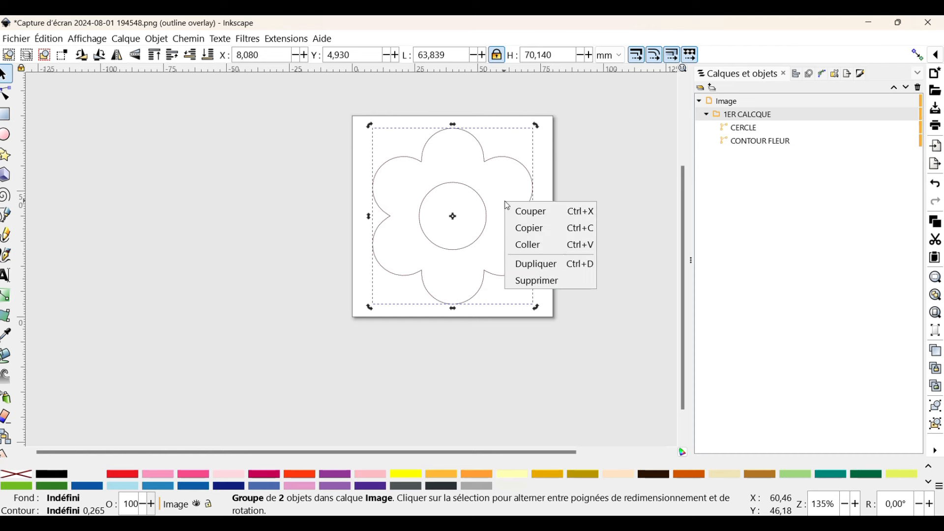
pyautogui.click(526, 228)
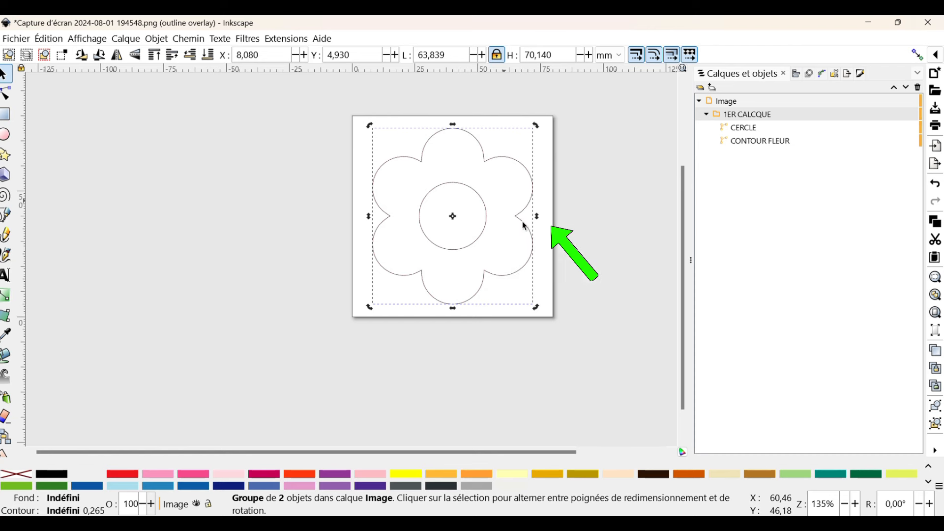
pyautogui.click(598, 302)
pyautogui.rightClick(597, 300)
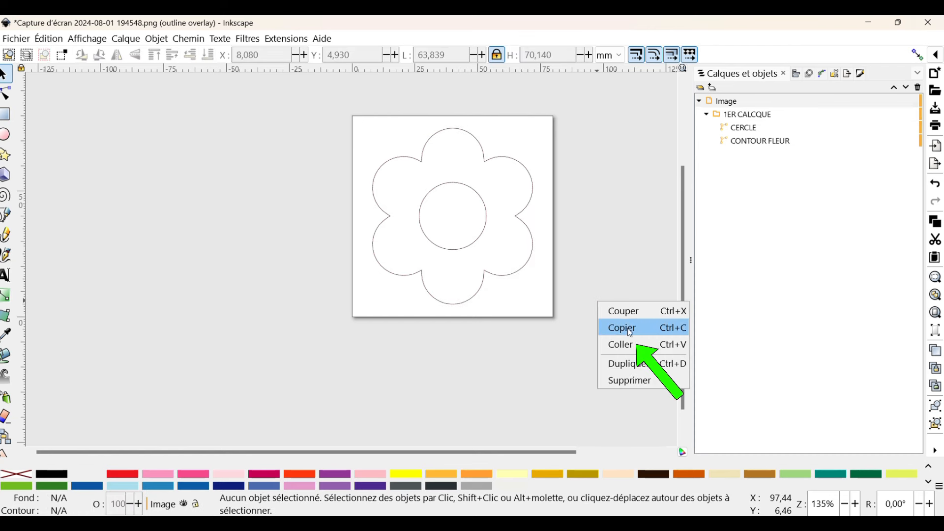
pyautogui.click(638, 345)
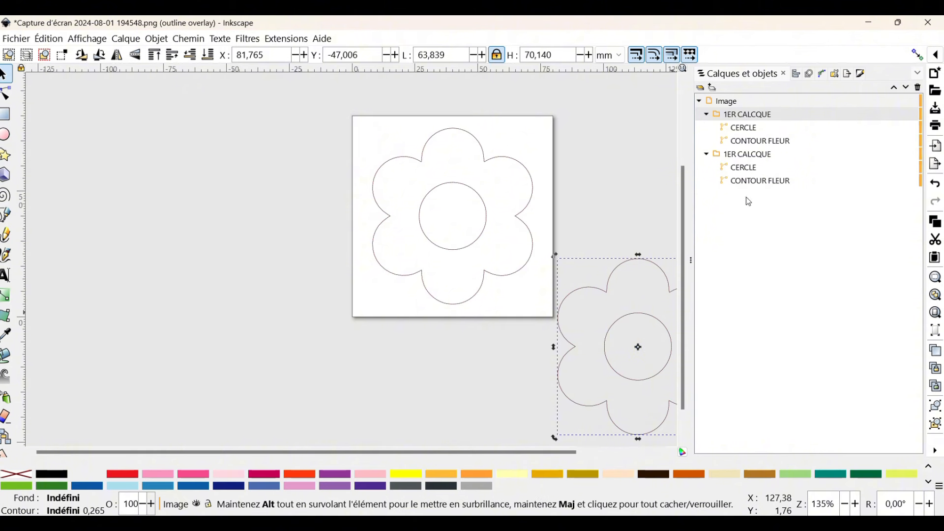
# - Rename the pasted flower group as 2EME CALQUE
pyautogui.doubleClick(728, 114)
pyautogui.click(727, 114)
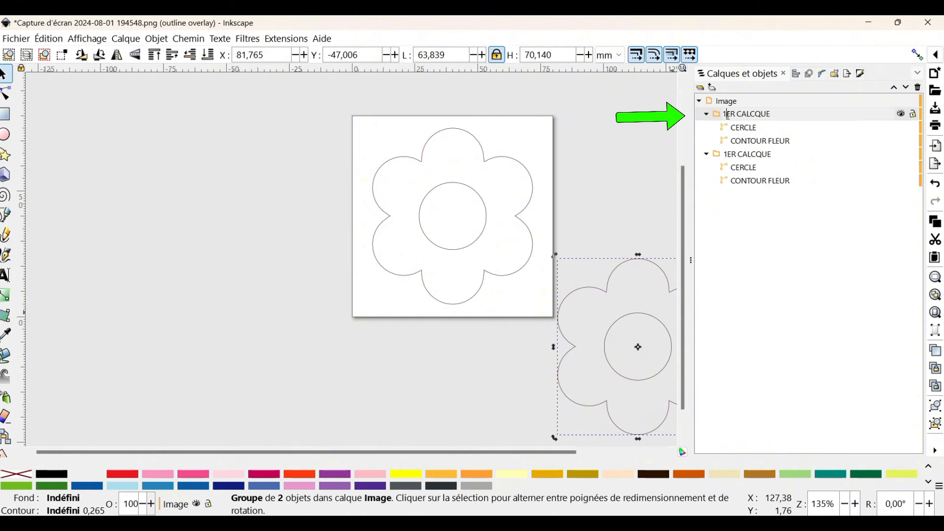
pyautogui.moveTo(736, 114); pyautogui.dragTo(715, 118)
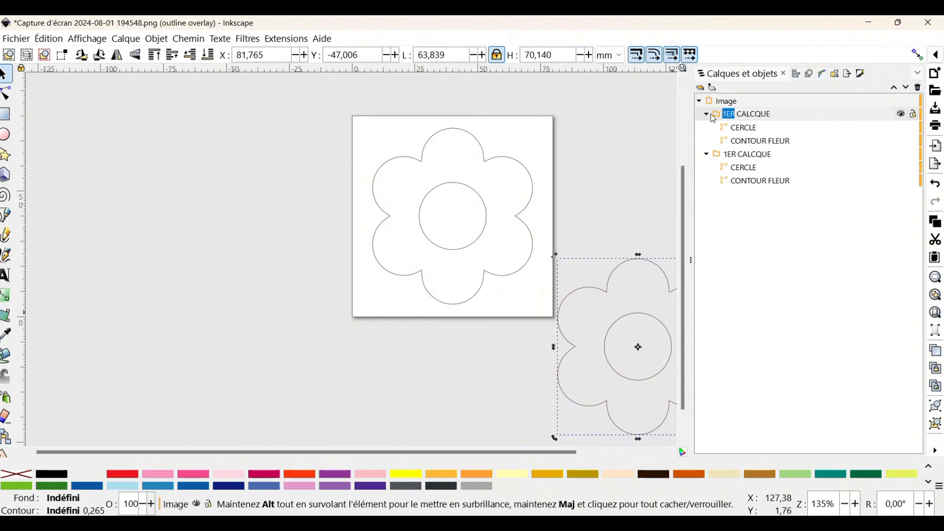
pyautogui.write('2EME')
pyautogui.press('Return')
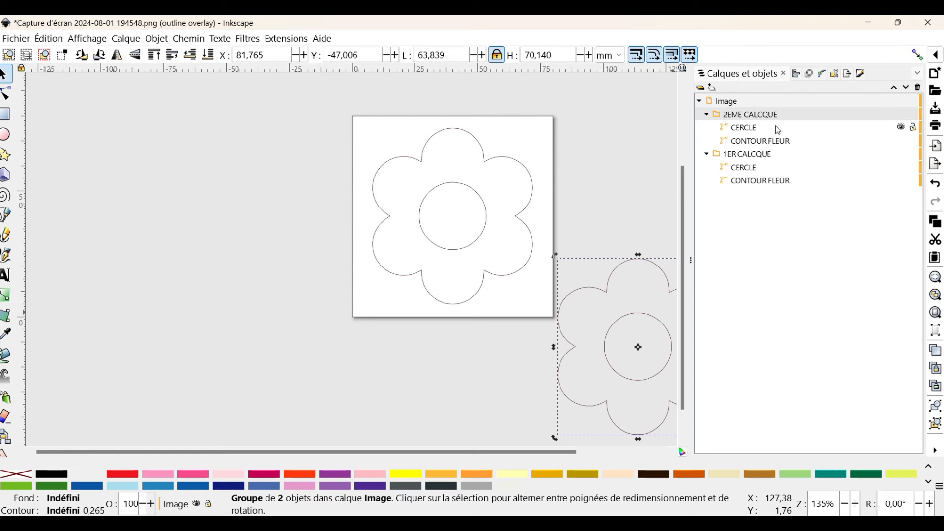
pyautogui.doubleClick(764, 115)
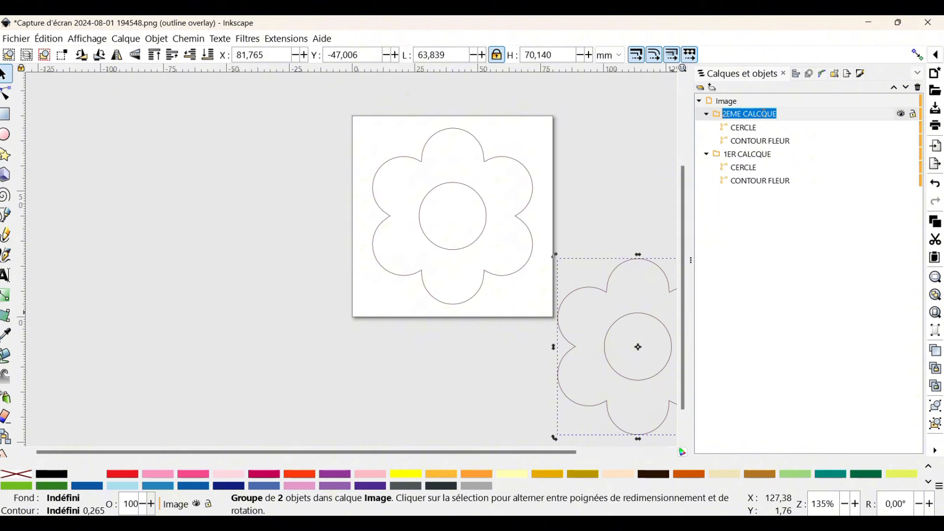
pyautogui.click(763, 114)
pyautogui.press('BackSpace')
pyautogui.press('Return')
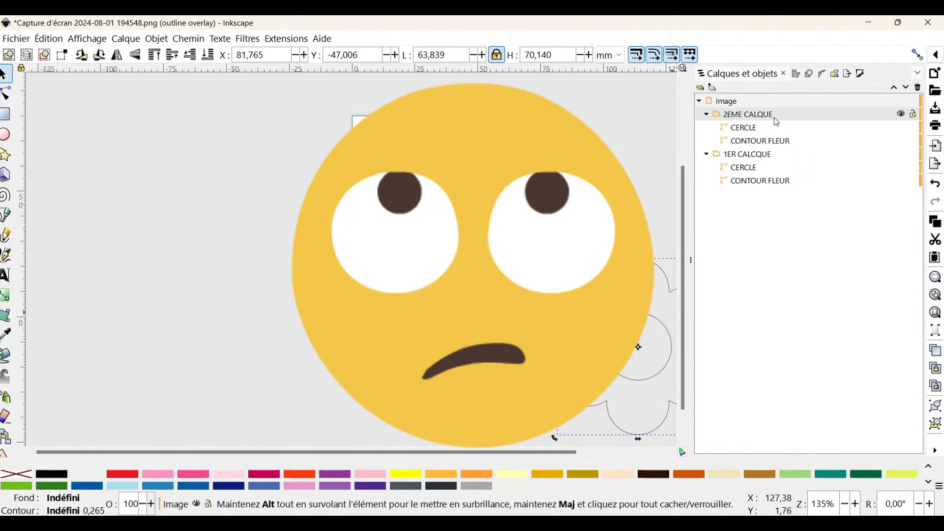
pyautogui.doubleClick(776, 118)
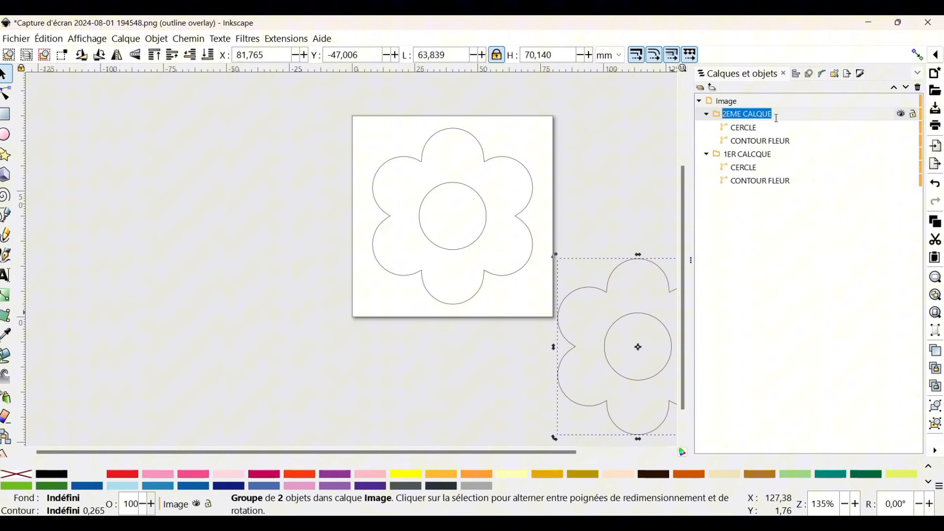
# - Correct the original flower group's name to 1ER CALQUE
pyautogui.doubleClick(762, 156)
pyautogui.click(756, 154)
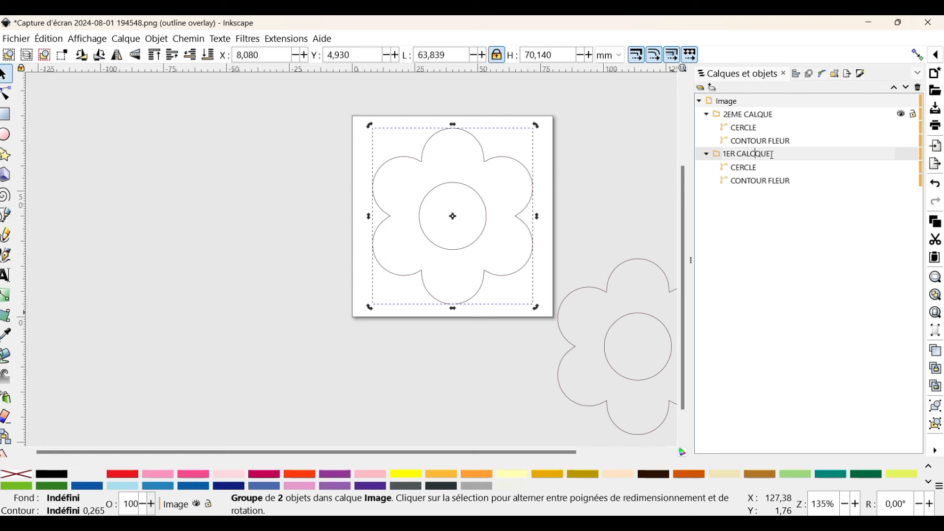
pyautogui.press('BackSpace')
pyautogui.press('Return')
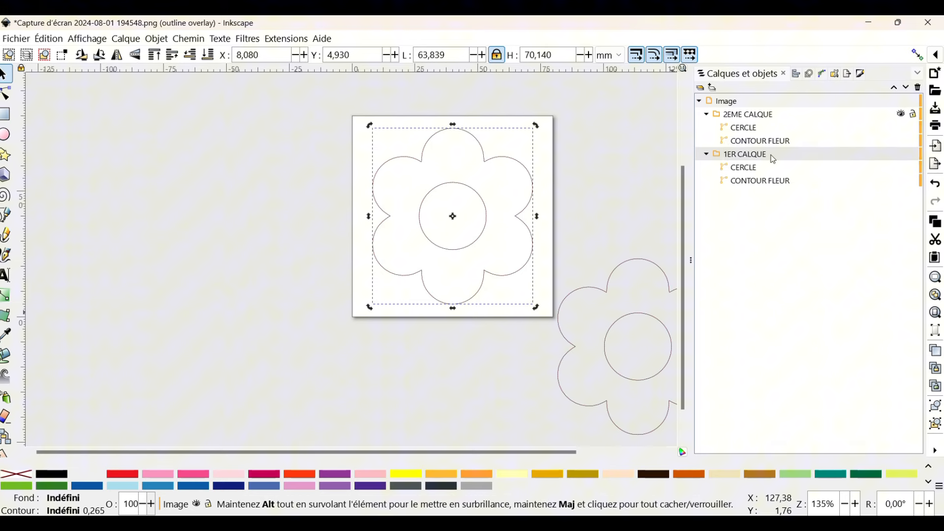
# - Set the stroke colour of the 2EME CALQUE group to purple
pyautogui.click(758, 116)
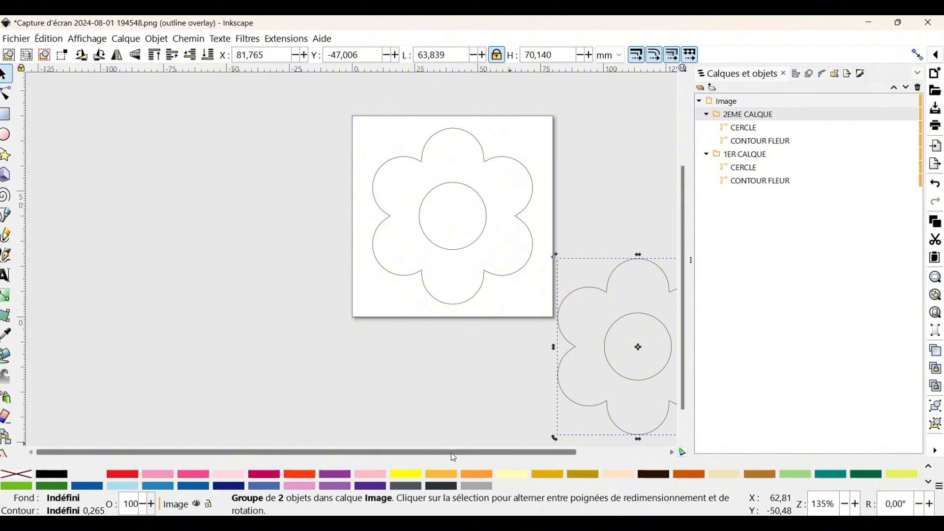
pyautogui.moveTo(451, 452); pyautogui.dragTo(545, 455)
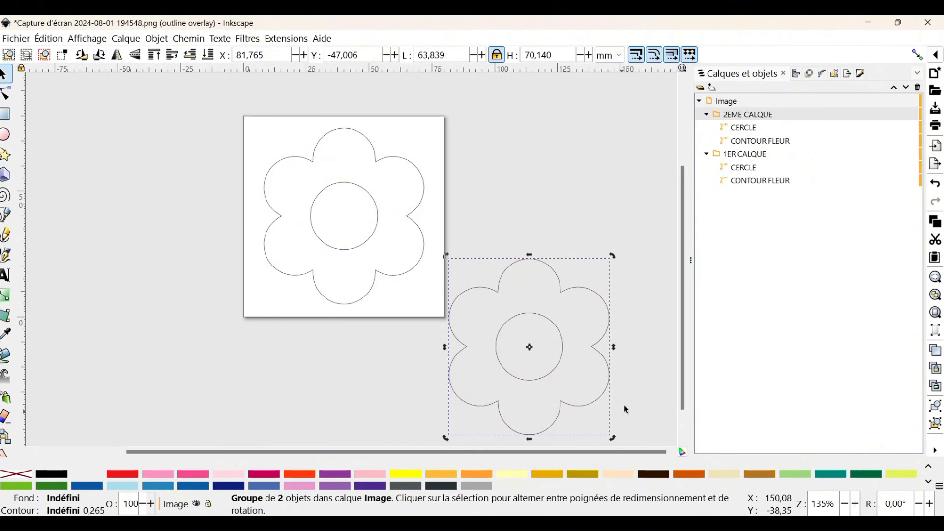
pyautogui.rightClick(335, 475)
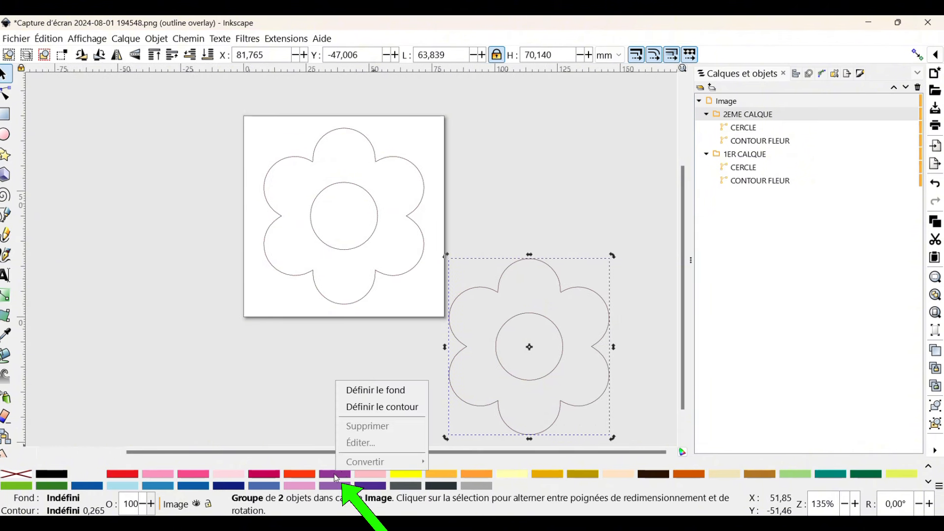
pyautogui.click(382, 408)
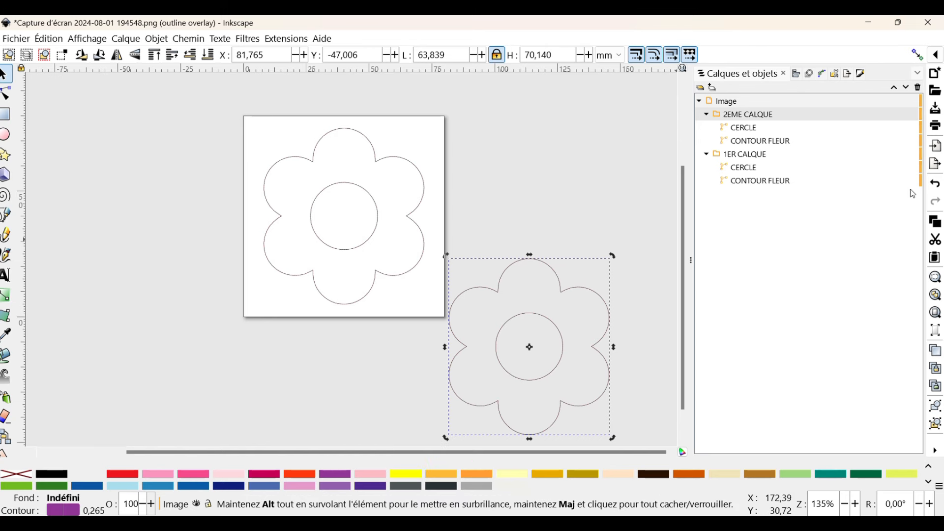
# - Centre the 2EME CALQUE group horizontally and vertically on the page so that it overlays the original flower
pyautogui.click(863, 75)
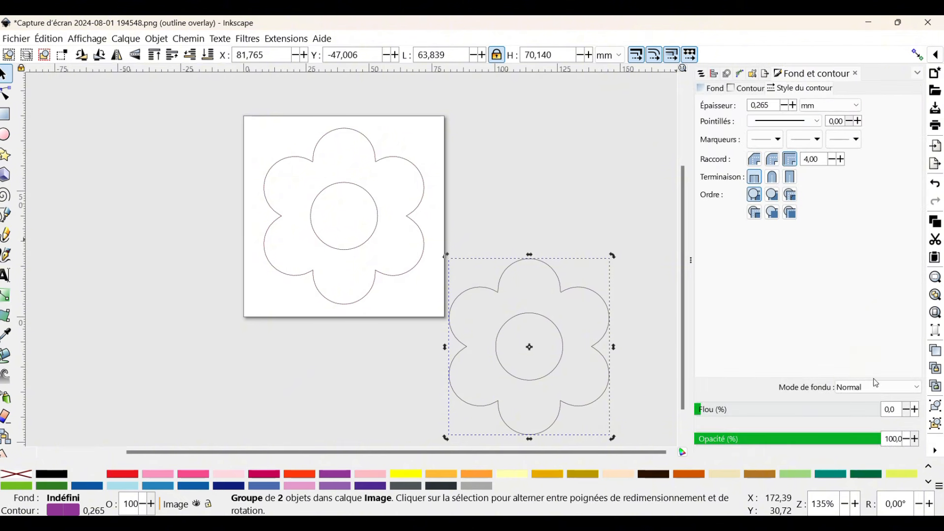
pyautogui.click(936, 453)
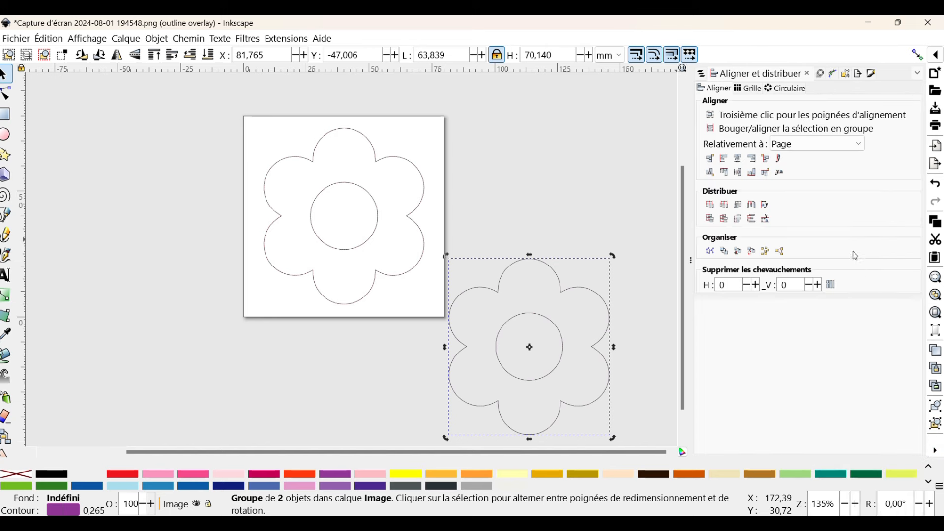
pyautogui.click(740, 161)
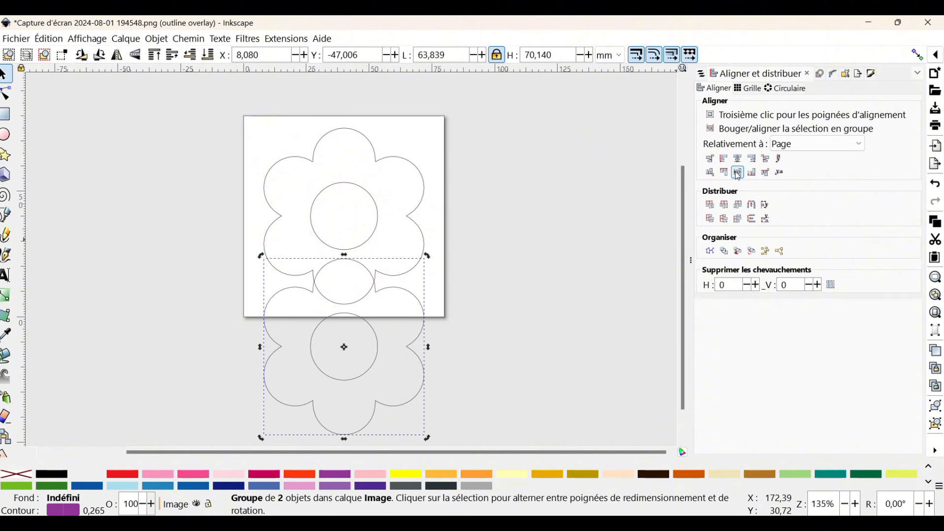
pyautogui.click(739, 174)
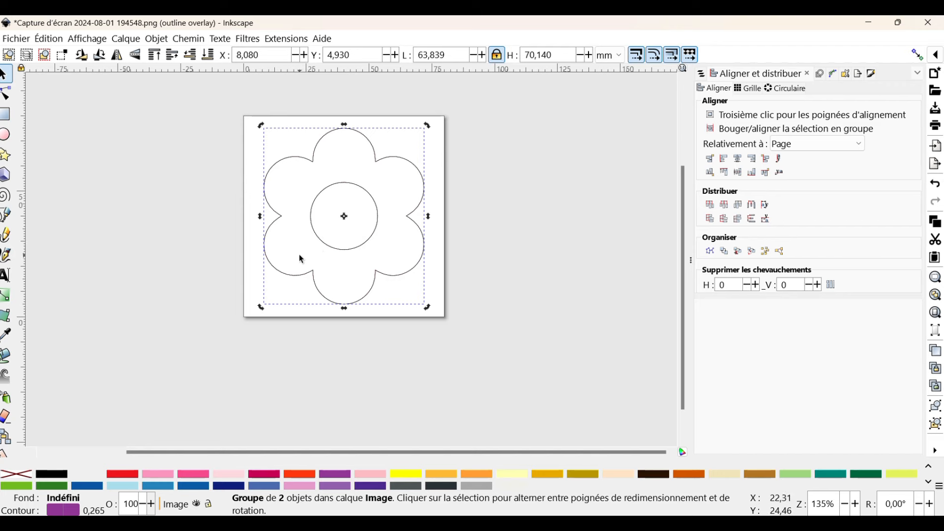
pyautogui.scroll(10, 301, 258)
pyautogui.scroll(-6, 300, 255)
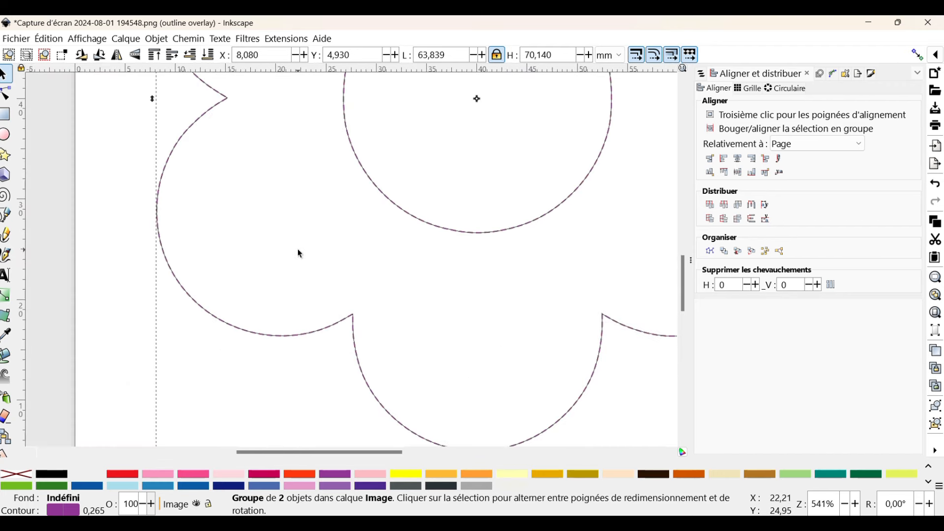
pyautogui.scroll(-3, 480, 227)
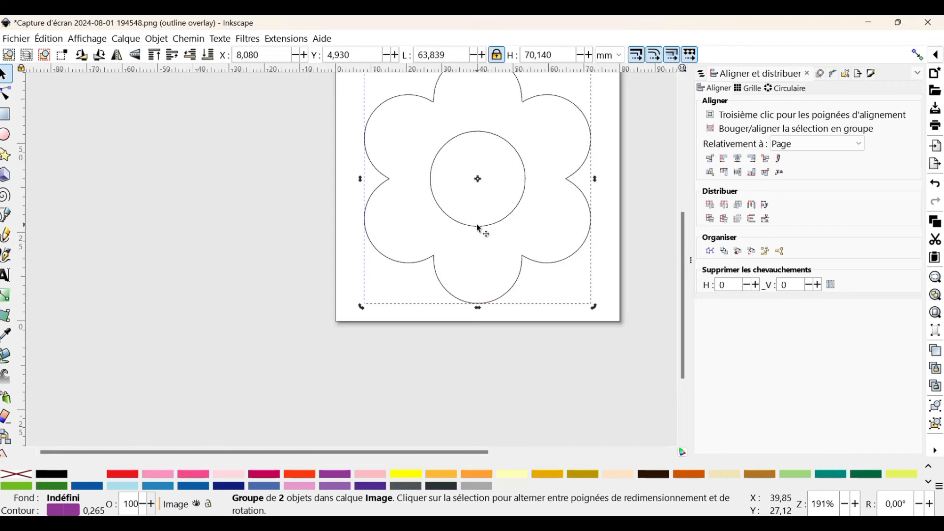
pyautogui.scroll(4, 532, 255)
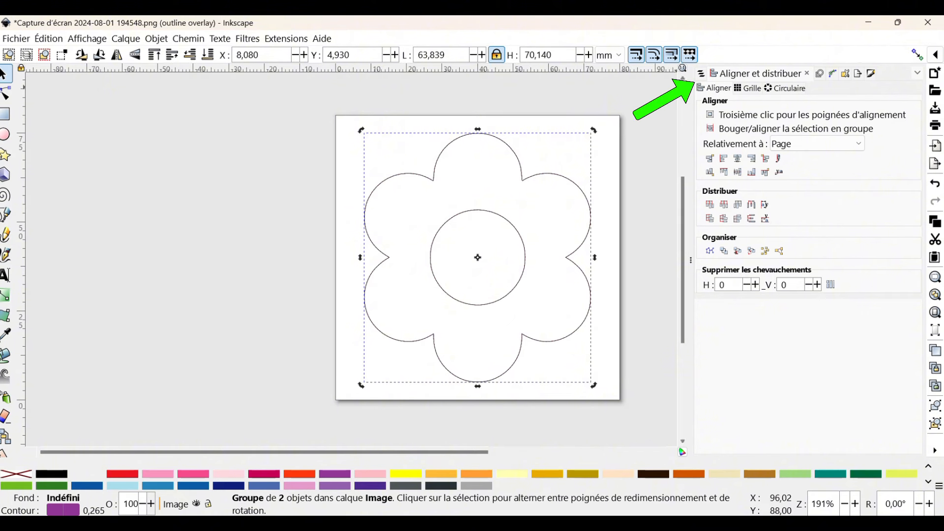
# - Set the stroke colour of the 1ER CALQUE group to red and check the path colours in both groups
pyautogui.click(704, 75)
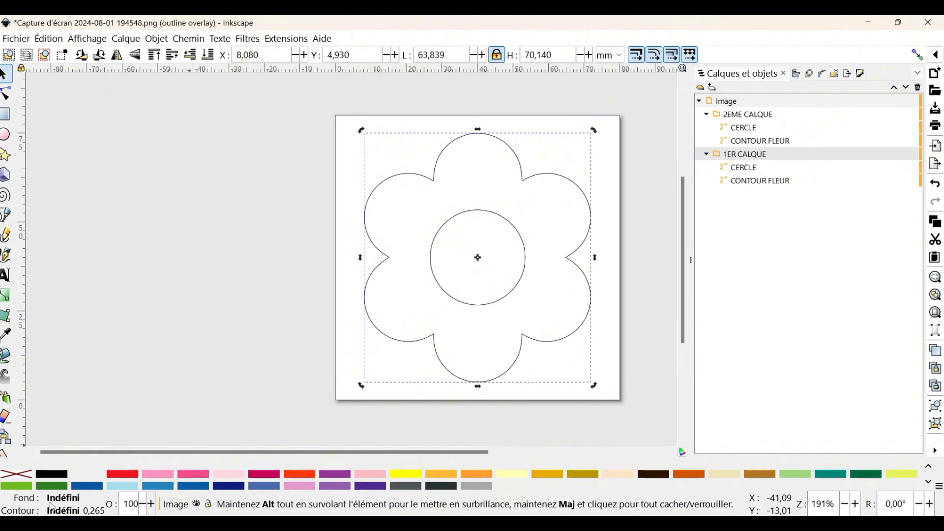
pyautogui.rightClick(122, 476)
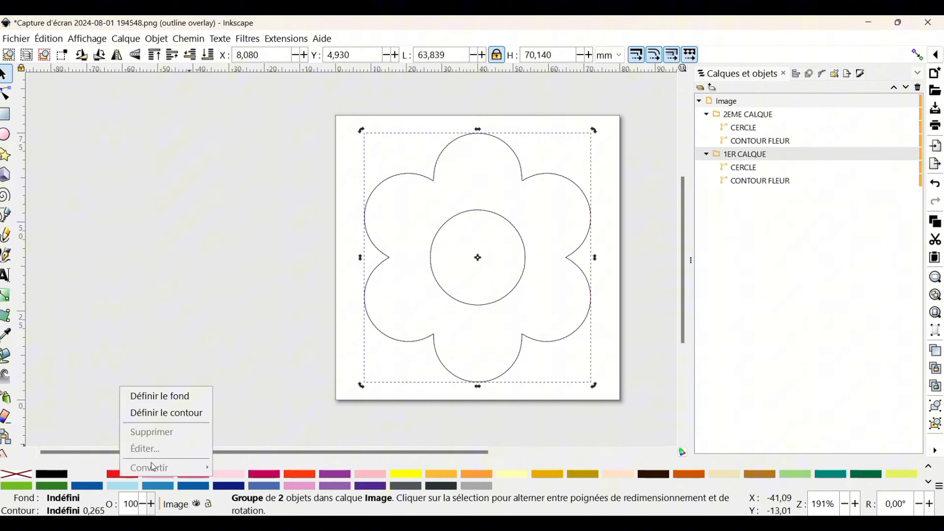
pyautogui.click(182, 416)
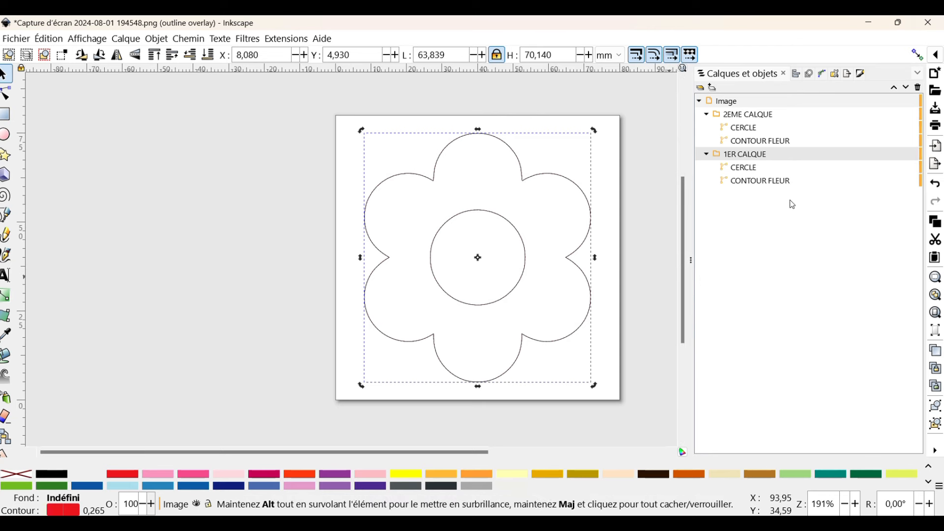
pyautogui.click(745, 170)
pyautogui.click(753, 183)
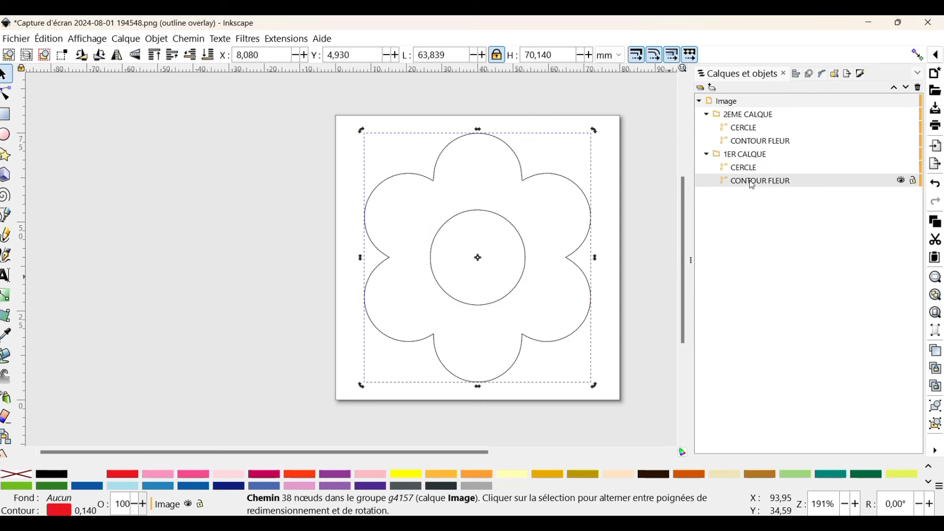
pyautogui.click(748, 129)
pyautogui.click(747, 142)
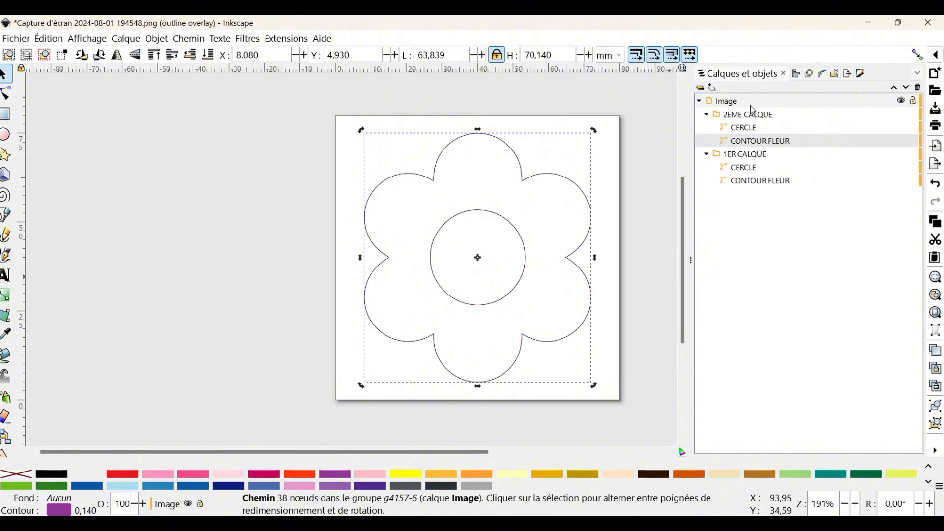
# - Open the Ink/Stitch parameters for the 2EME CALQUE group and set the stitch method to Point zigzag
pyautogui.click(753, 114)
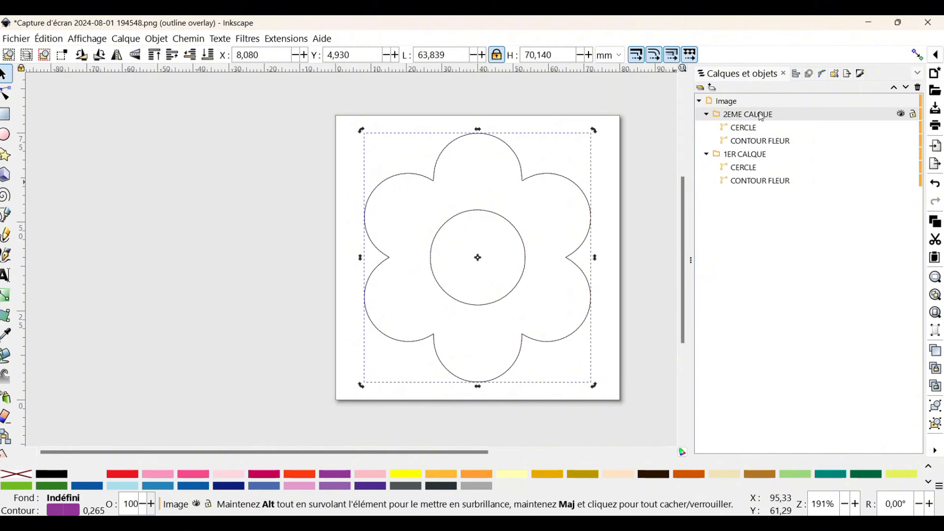
pyautogui.click(288, 39)
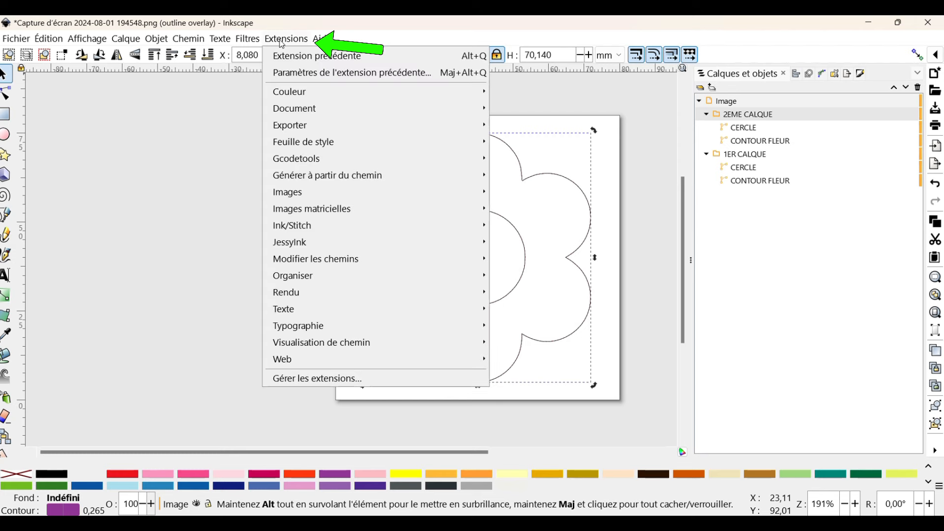
pyautogui.moveTo(311, 230)
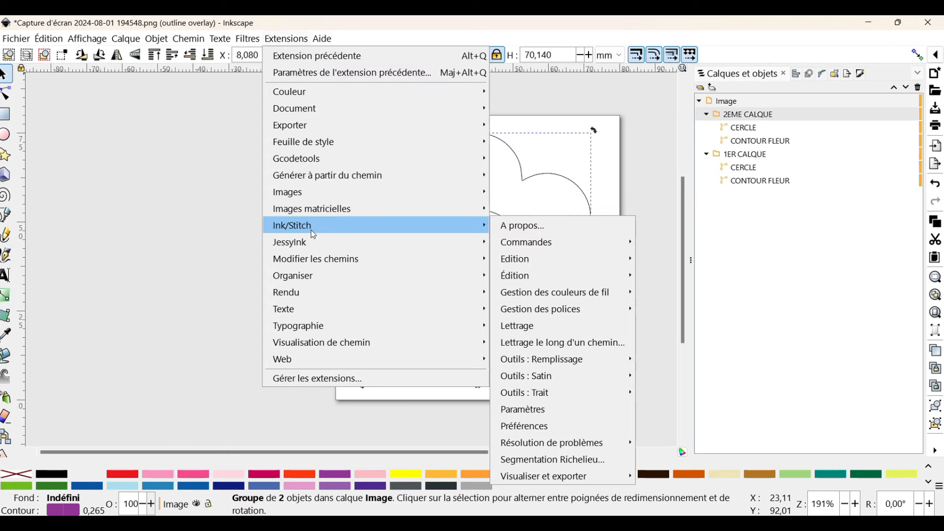
pyautogui.click(517, 412)
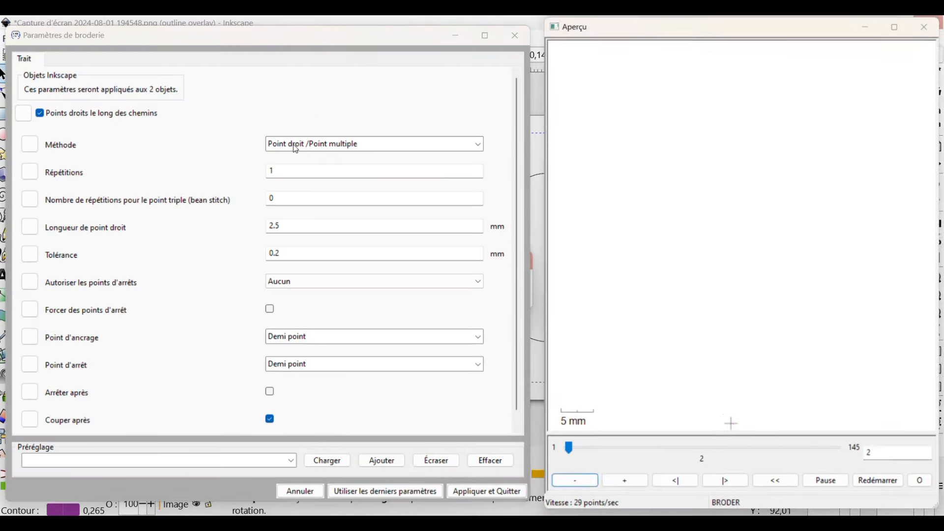
pyautogui.click(314, 143)
pyautogui.click(277, 177)
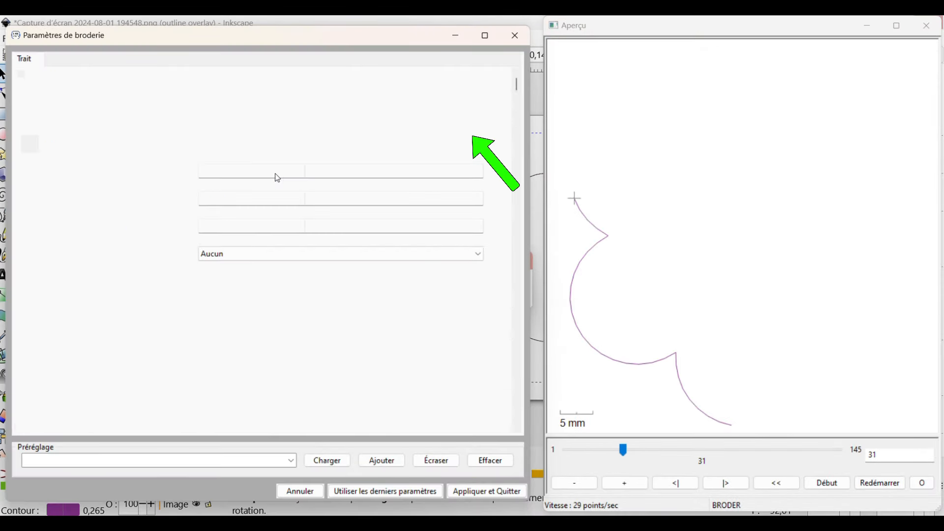
# - Set the zigzag spacing to 0.8 mm, allow lock stitches "A la fin" and apply the embroidery parameters
pyautogui.click(222, 226)
pyautogui.press('BackSpace')
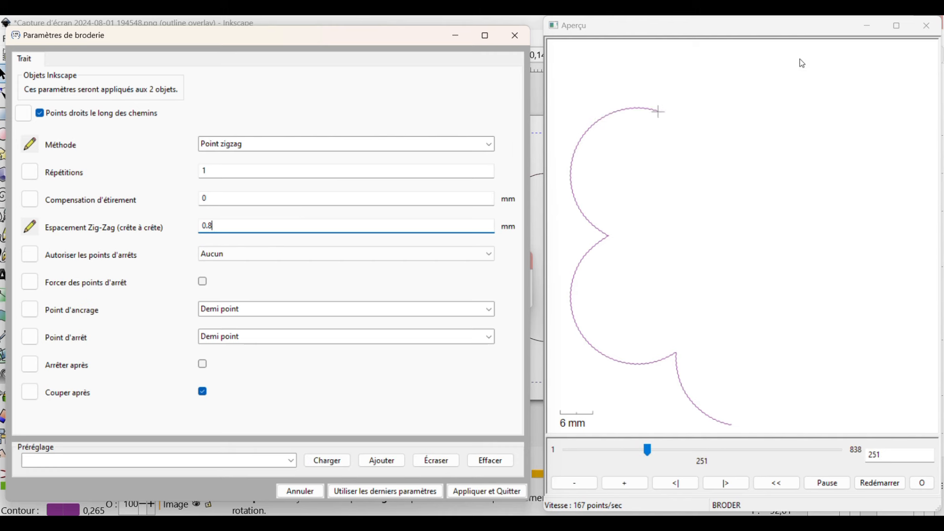
pyautogui.click(274, 254)
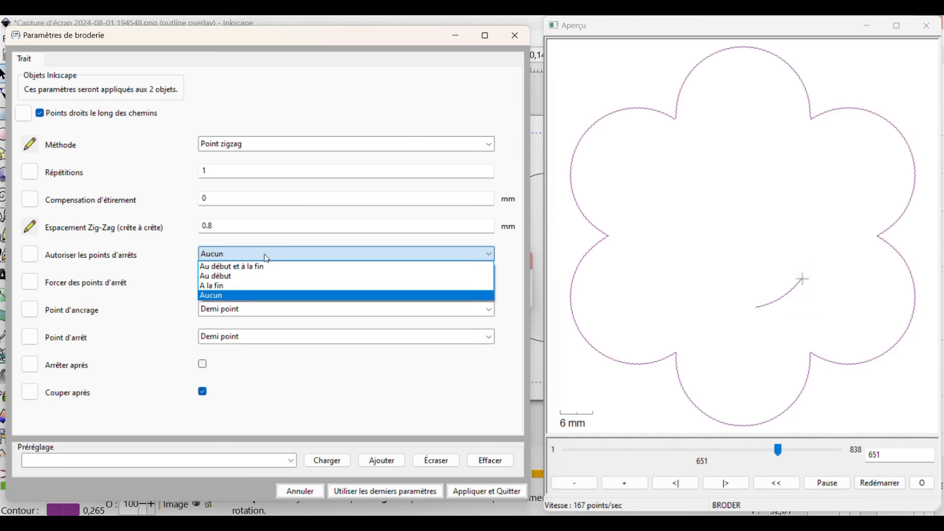
pyautogui.click(222, 284)
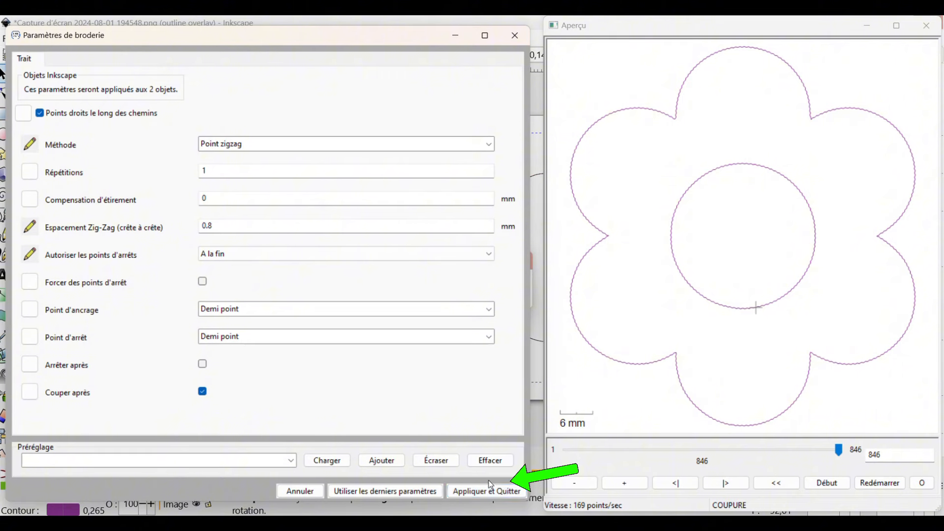
pyautogui.click(480, 494)
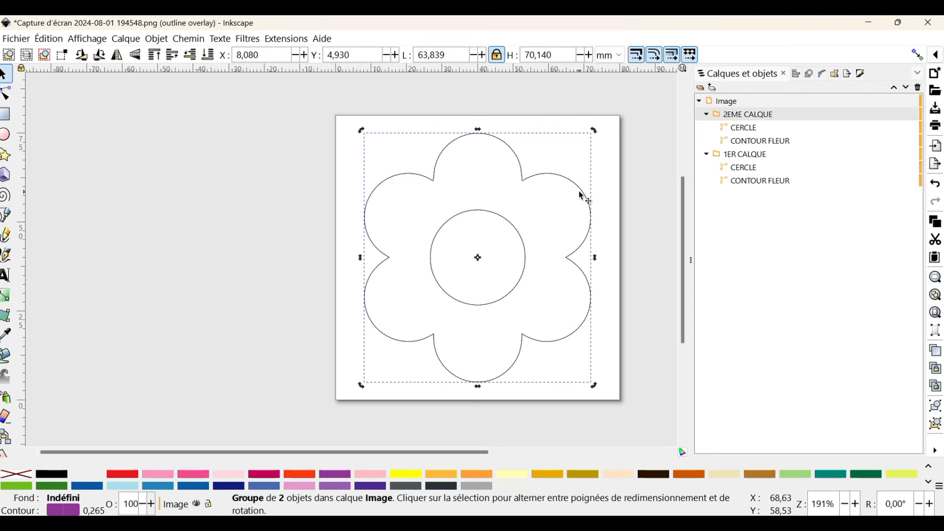
# - Paste the copied flower group again, overlapping the page's lower-right area
pyautogui.rightClick(621, 284)
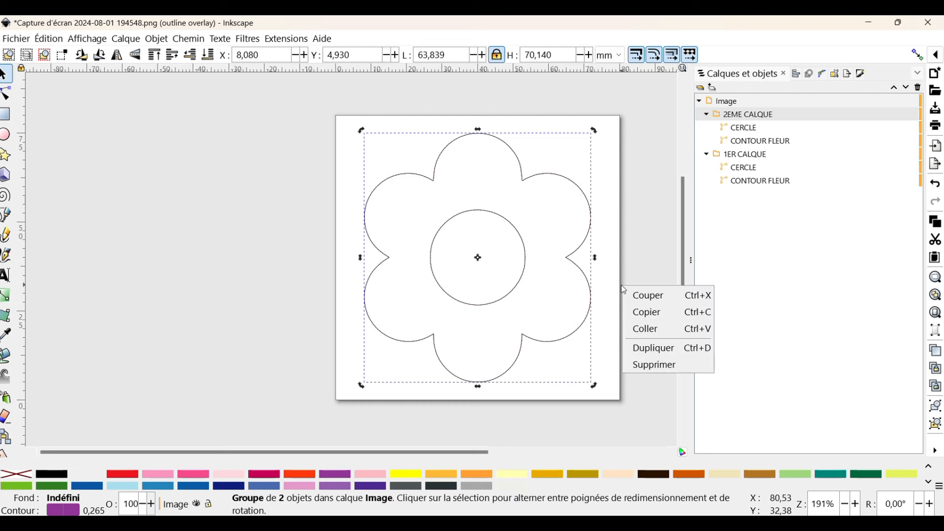
pyautogui.click(648, 338)
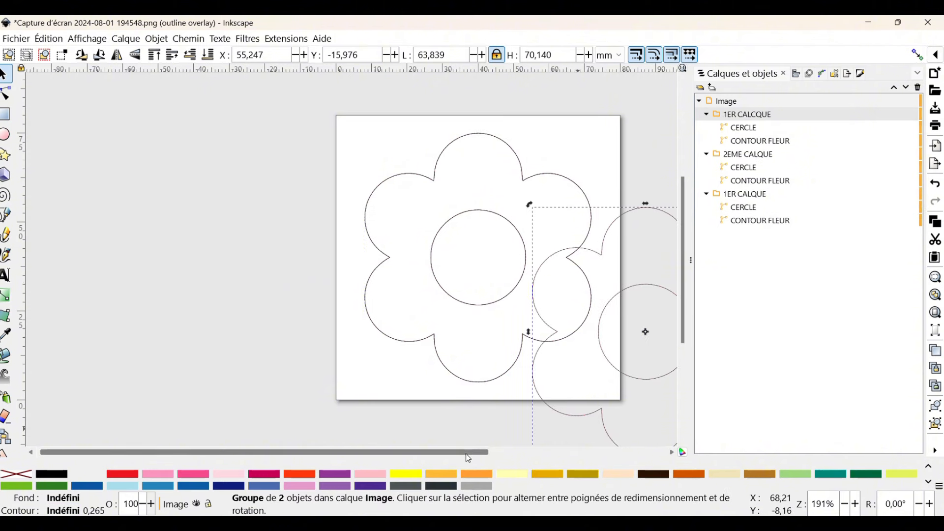
pyautogui.moveTo(465, 454); pyautogui.dragTo(614, 471)
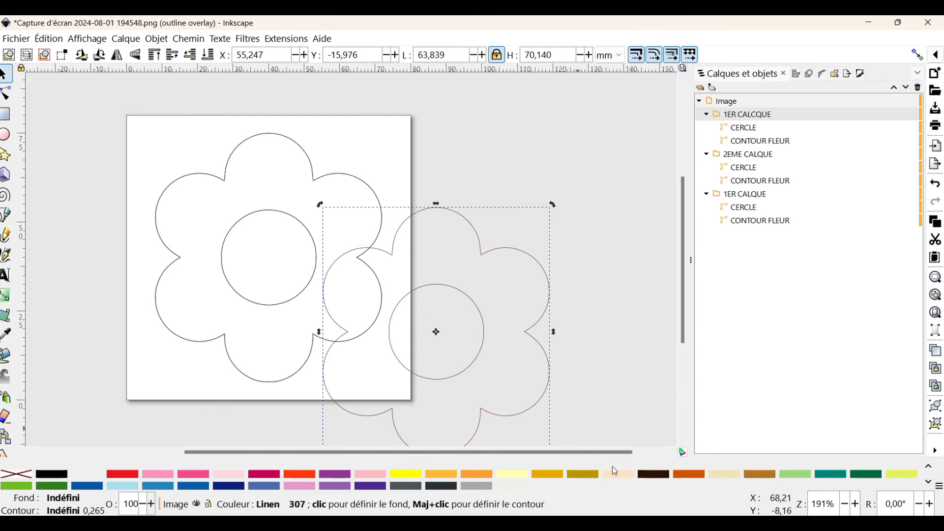
# - Set the stroke colour of the newly pasted flower group to teal and inspect its outlines
pyautogui.rightClick(831, 479)
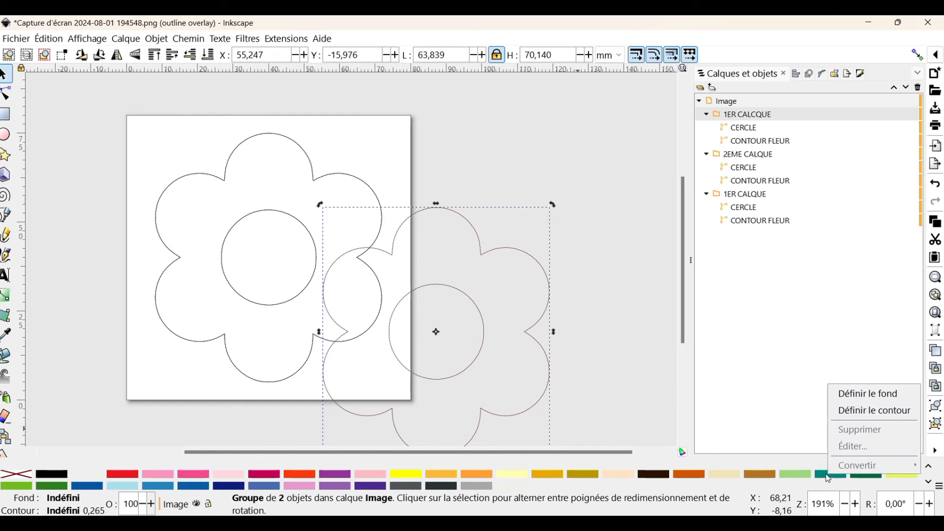
pyautogui.click(865, 412)
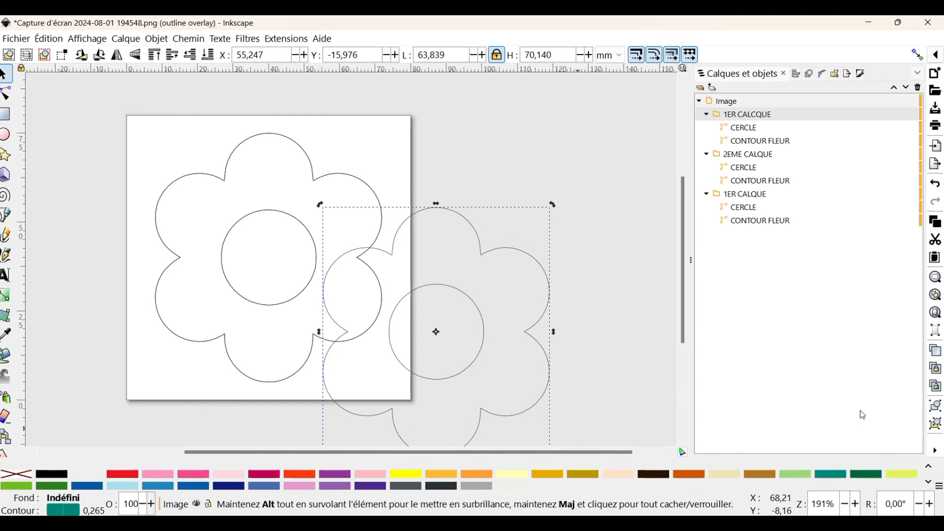
pyautogui.keyDown('ctrl'); pyautogui.scroll(4, 451, 286); pyautogui.keyUp('ctrl')
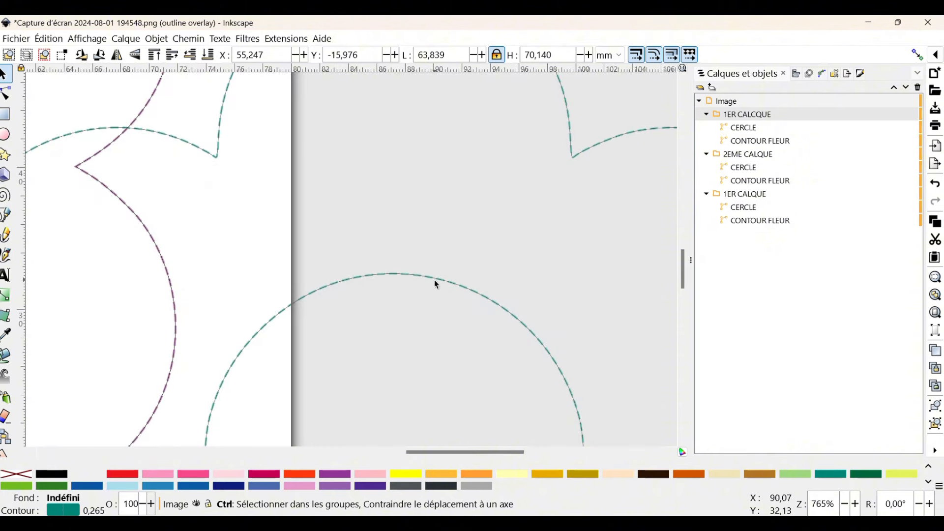
pyautogui.keyDown('ctrl'); pyautogui.scroll(-4, 437, 290); pyautogui.keyUp('ctrl')
pyautogui.keyDown('ctrl'); pyautogui.scroll(-1, 435, 288); pyautogui.keyUp('ctrl')
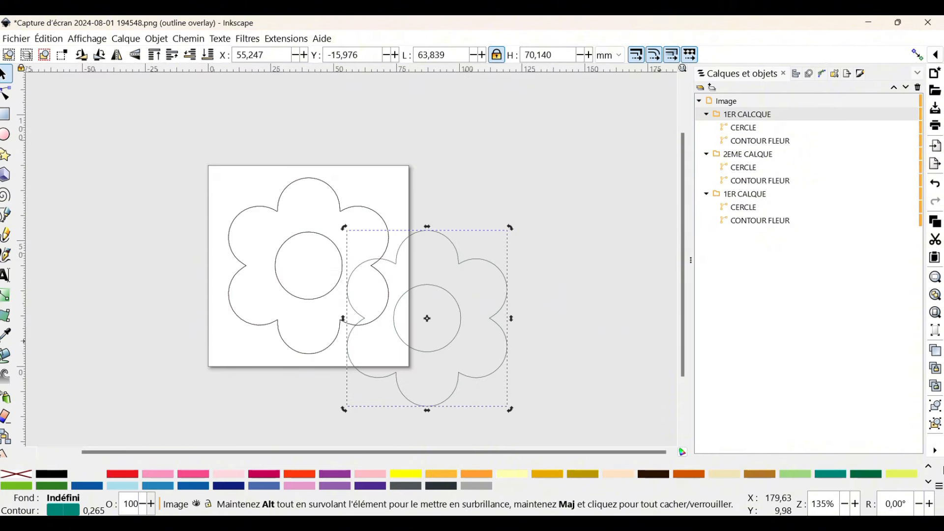
# - Centre the teal flower group horizontally and vertically on the page over the other two flowers
pyautogui.click(936, 451)
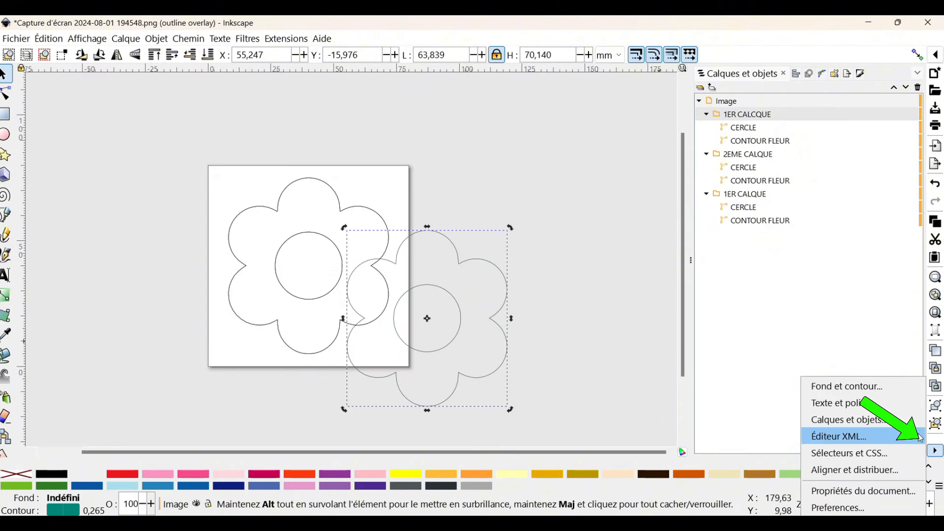
pyautogui.click(851, 476)
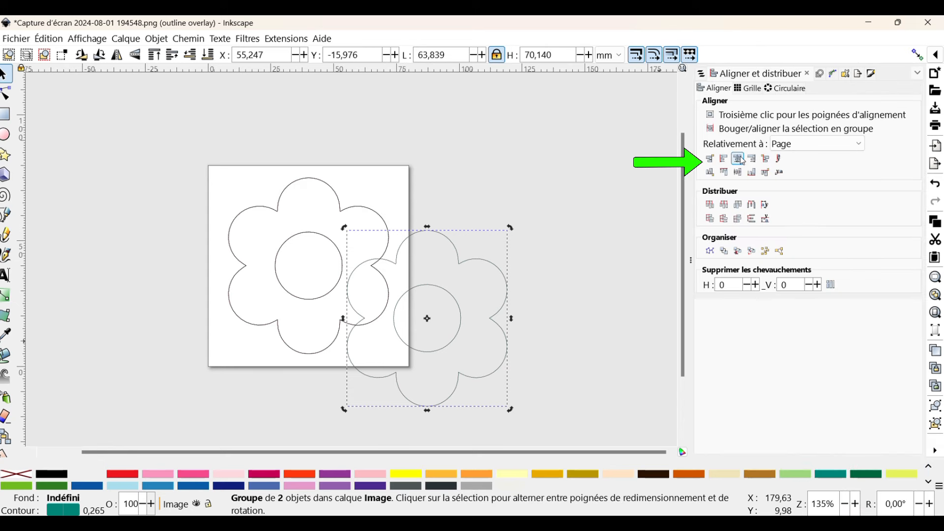
pyautogui.click(743, 161)
pyautogui.click(741, 174)
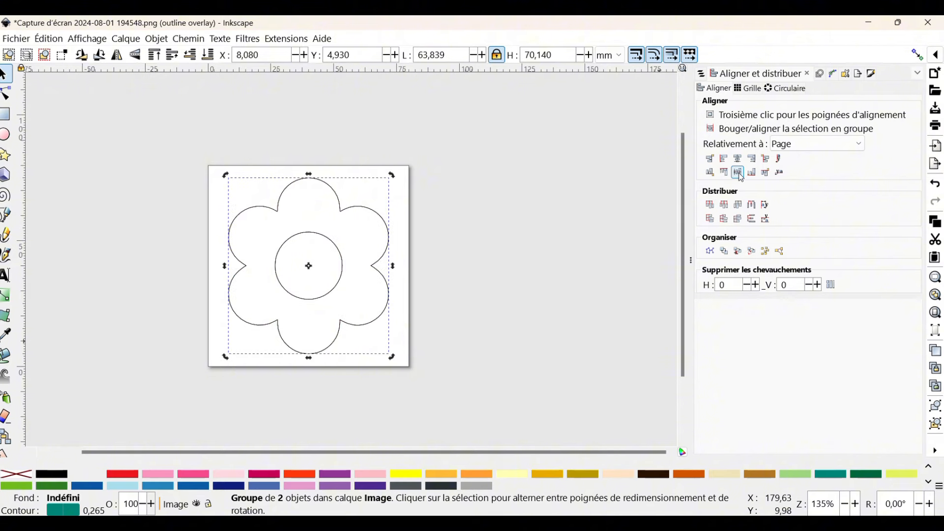
pyautogui.scroll(5, 251, 275)
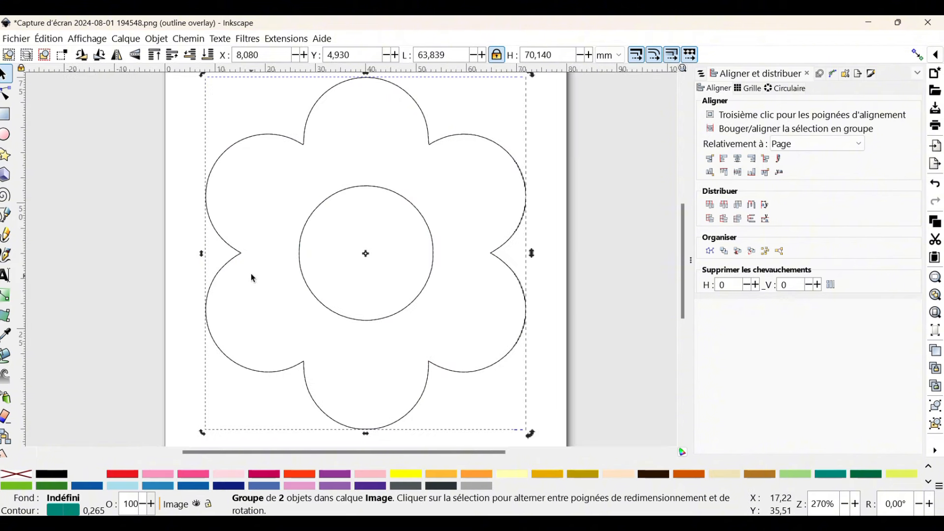
pyautogui.scroll(-3, 251, 273)
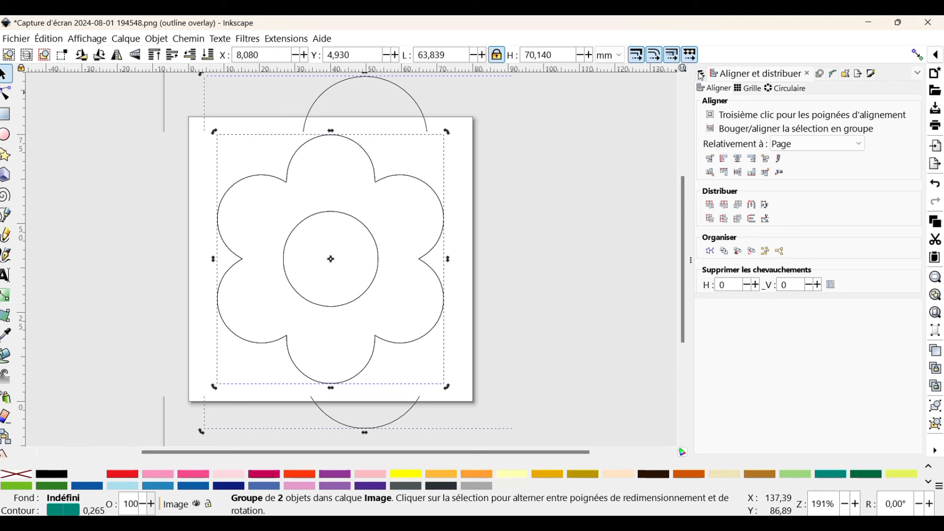
# - Set the stroke width of the teal flower group to 3 mm
pyautogui.click(873, 75)
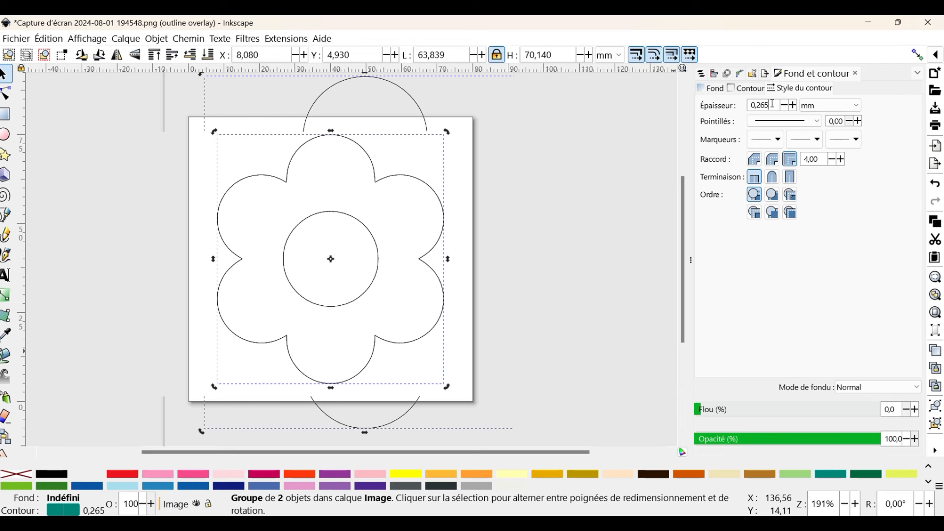
pyautogui.moveTo(774, 104); pyautogui.dragTo(704, 102)
pyautogui.write('3')
pyautogui.press('Return')
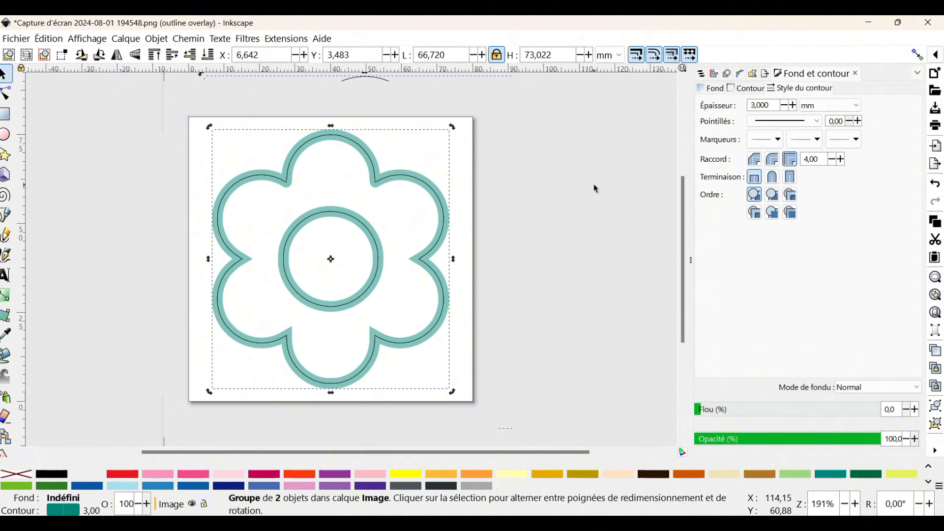
# - Rename the topmost group, the teal flower, to 3EME CALQUE in the object list
pyautogui.click(358, 122)
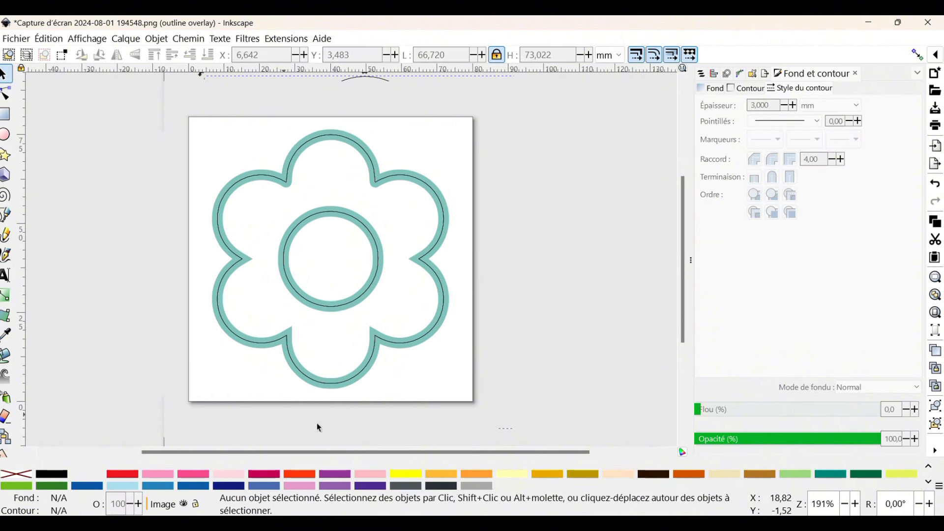
pyautogui.click(702, 74)
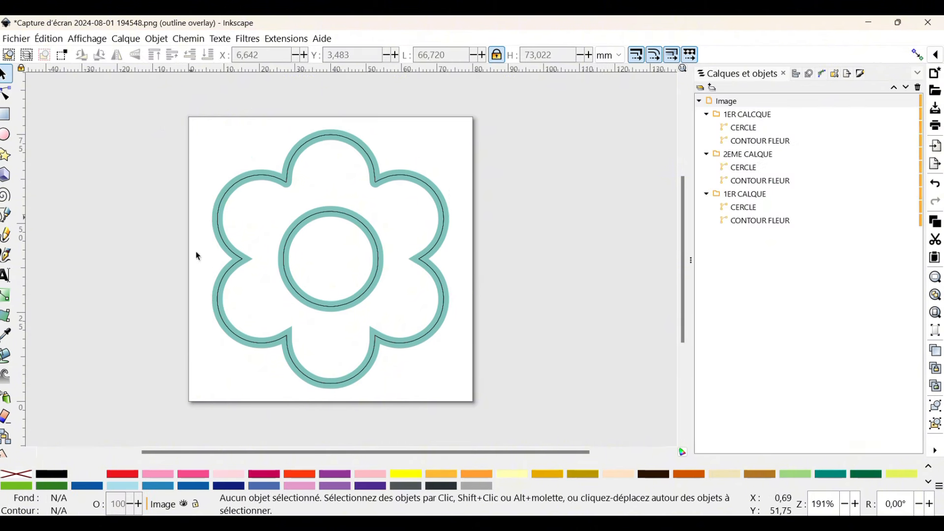
pyautogui.click(739, 117)
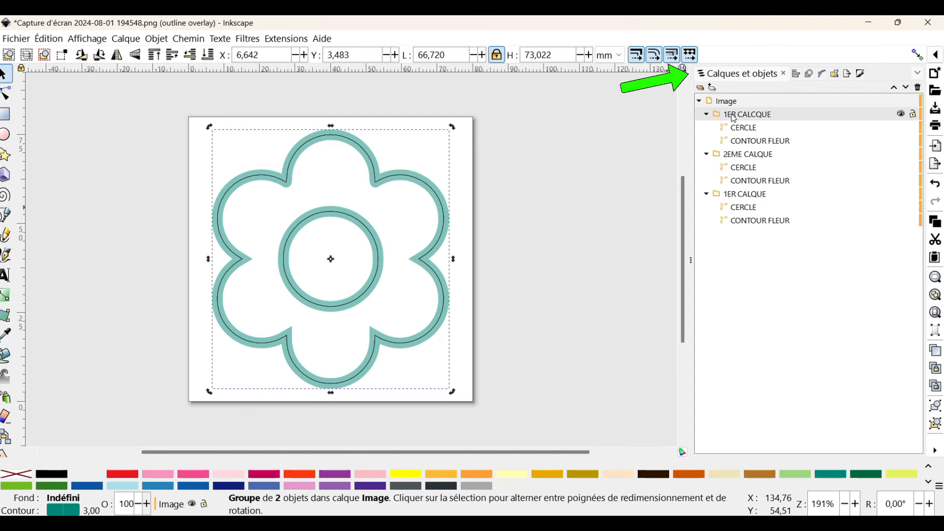
pyautogui.doubleClick(734, 118)
pyautogui.click(739, 116)
pyautogui.moveTo(738, 116); pyautogui.dragTo(703, 110)
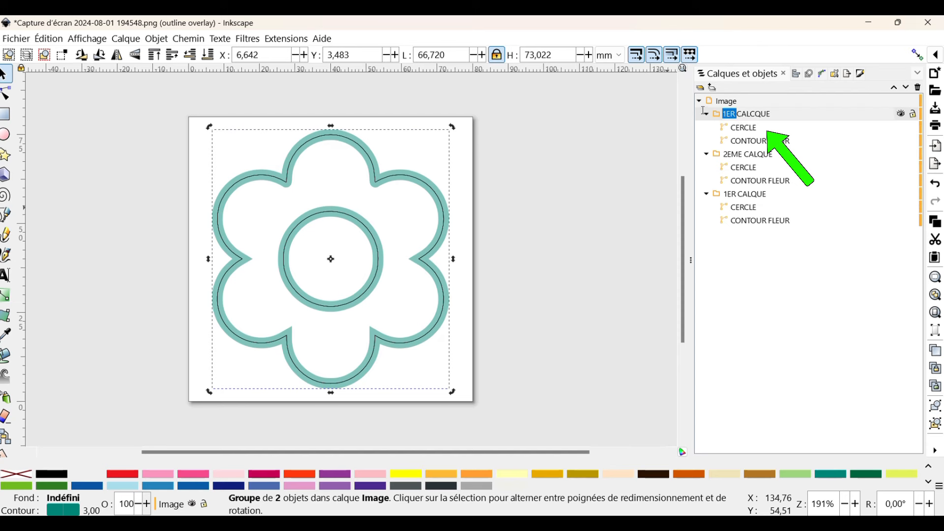
pyautogui.write('3EM')
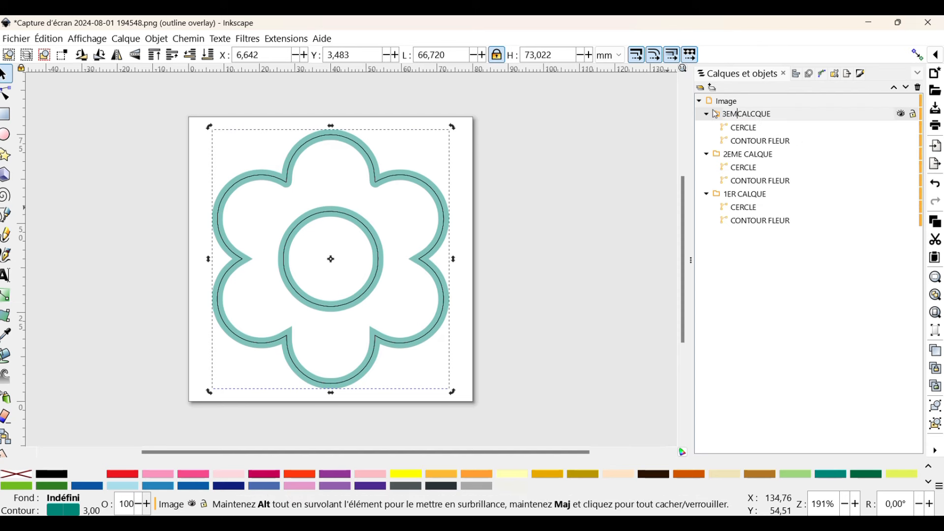
pyautogui.write('E')
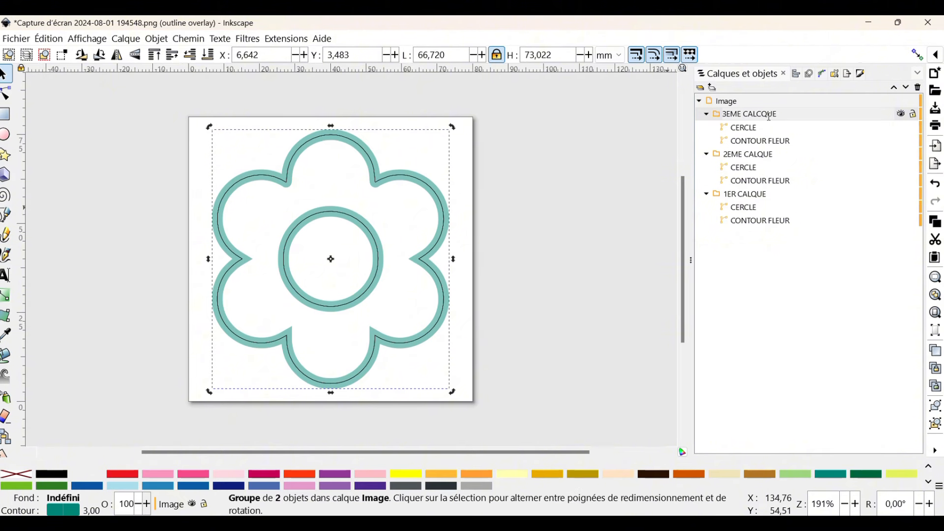
pyautogui.press('BackSpace')
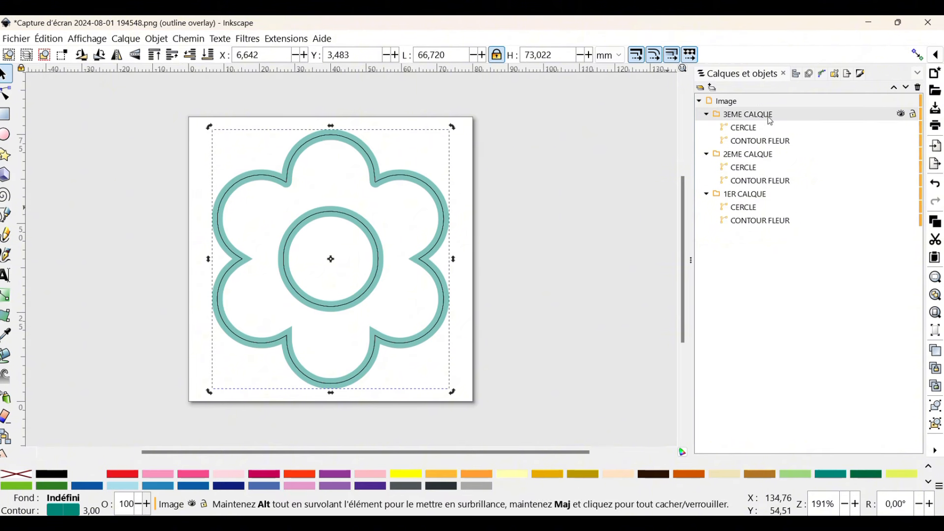
# - Convert the circle and flower strokes of the 3EME CALQUE group to satin columns with Ink/Stitch's Trait en Satin
pyautogui.click(754, 130)
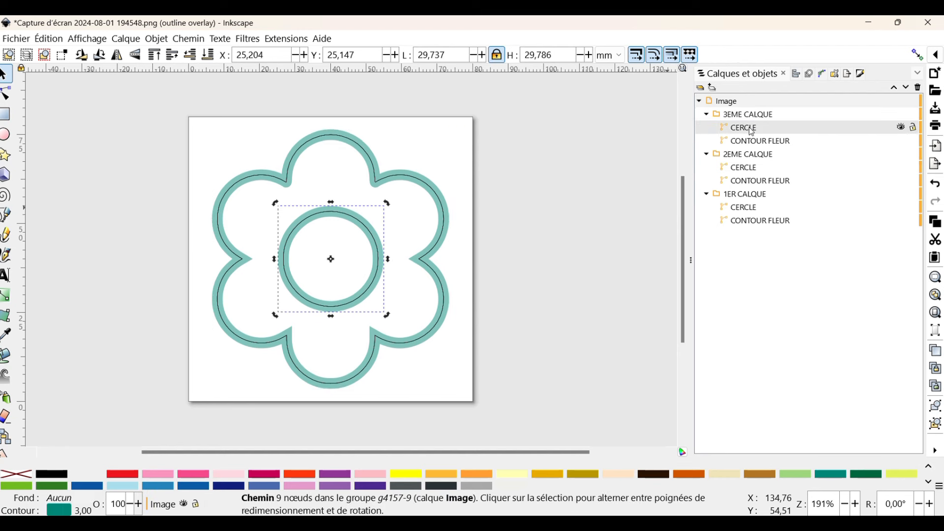
pyautogui.click(754, 142)
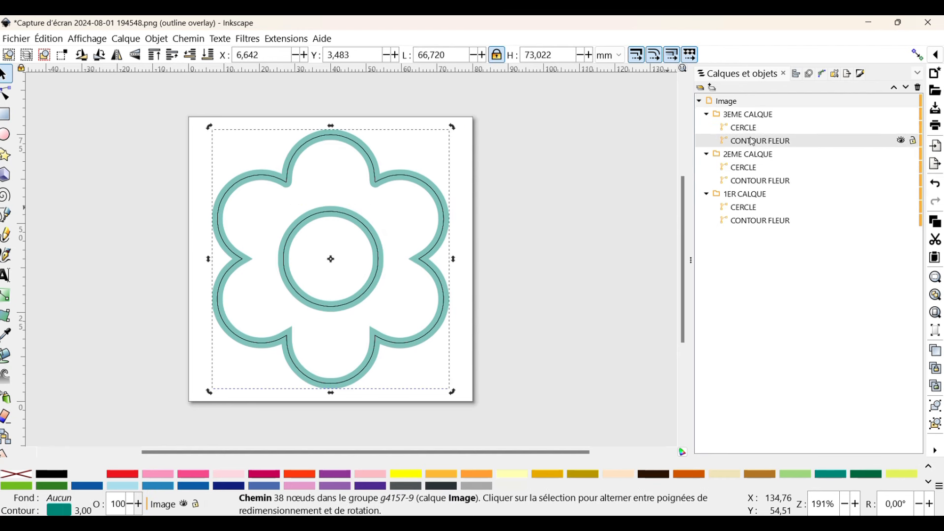
pyautogui.click(751, 129)
pyautogui.click(752, 116)
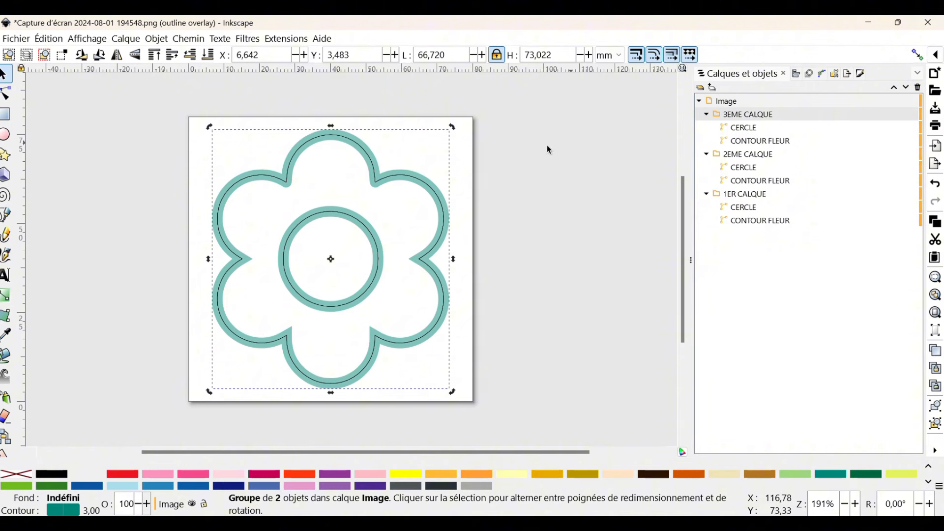
pyautogui.click(286, 39)
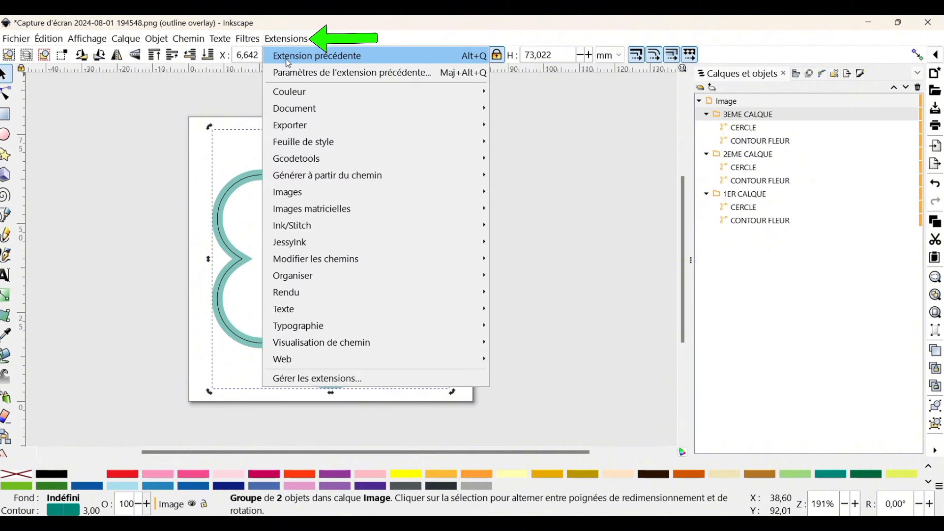
pyautogui.moveTo(294, 225)
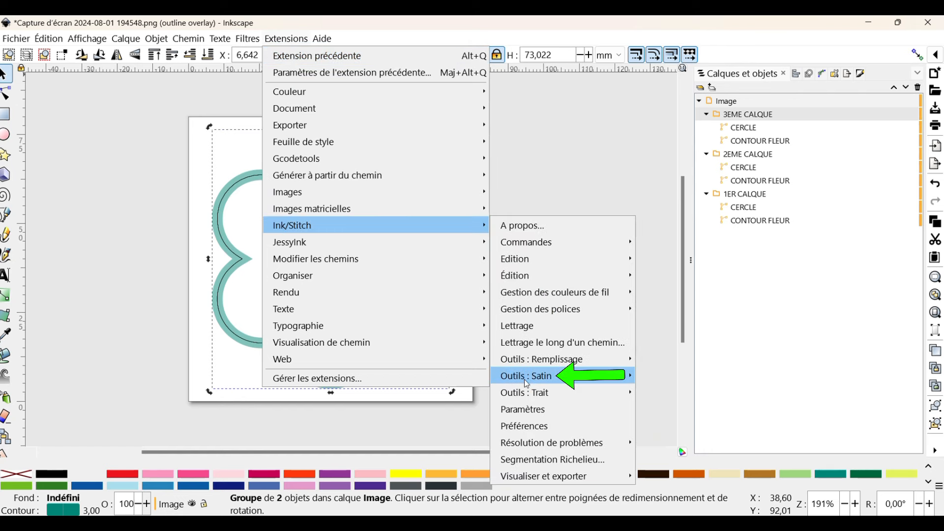
pyautogui.moveTo(507, 380)
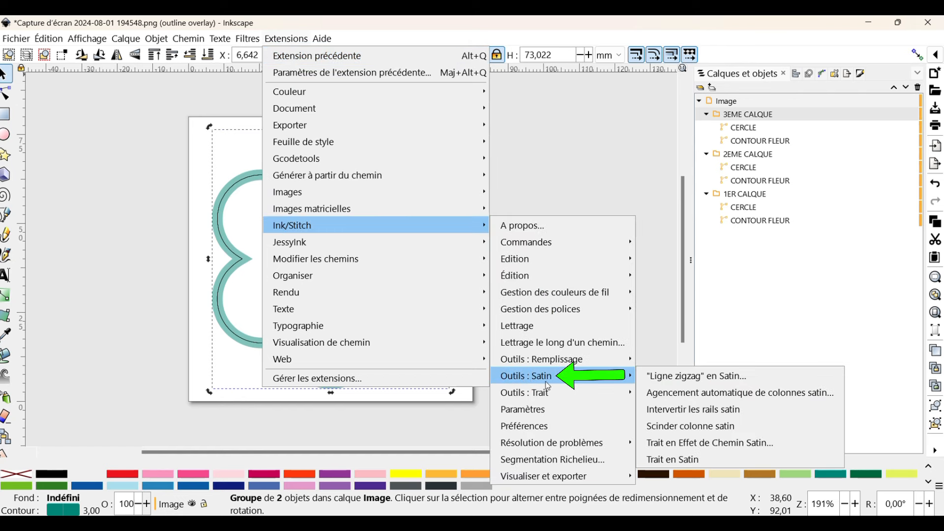
pyautogui.click(548, 379)
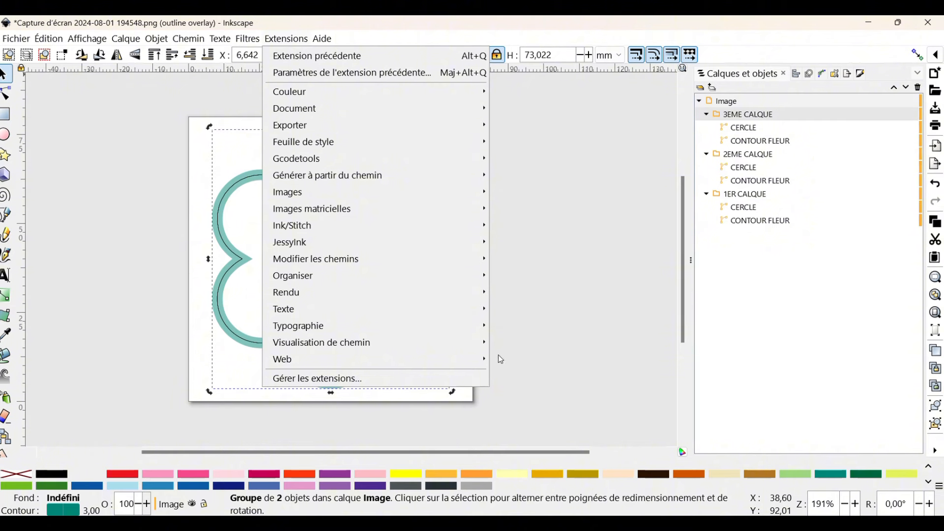
pyautogui.moveTo(403, 225)
pyautogui.moveTo(541, 376)
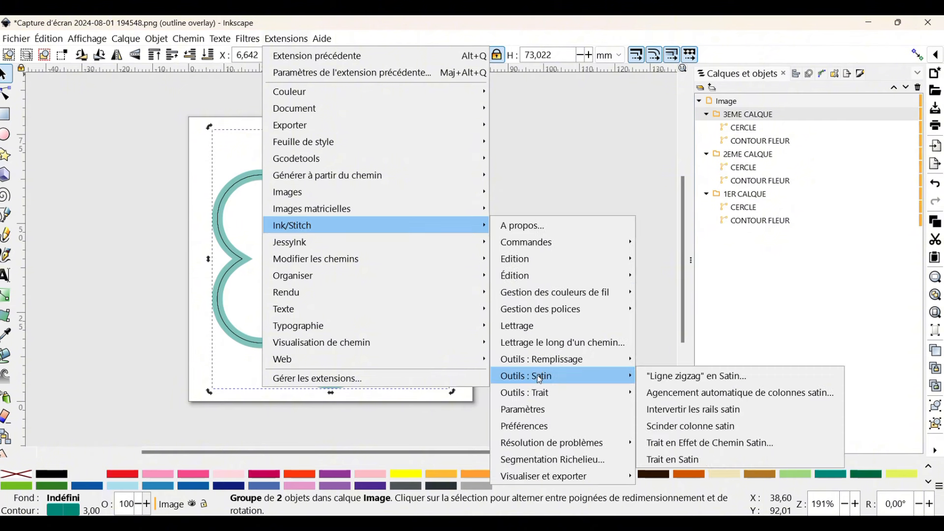
pyautogui.click(704, 460)
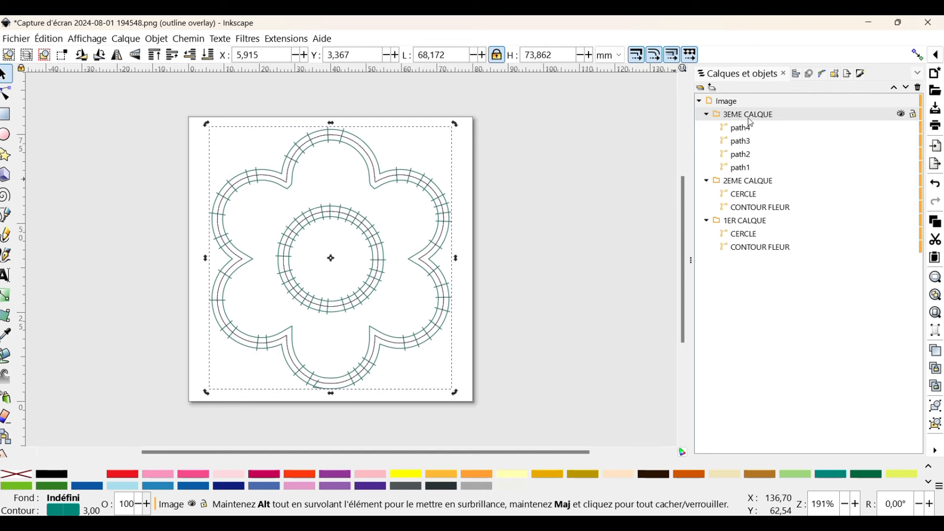
# - Examine which parts of the circle and flower outline path1 to path4 in the 3EME CALQUE group cover
pyautogui.click(741, 142)
pyautogui.click(741, 156)
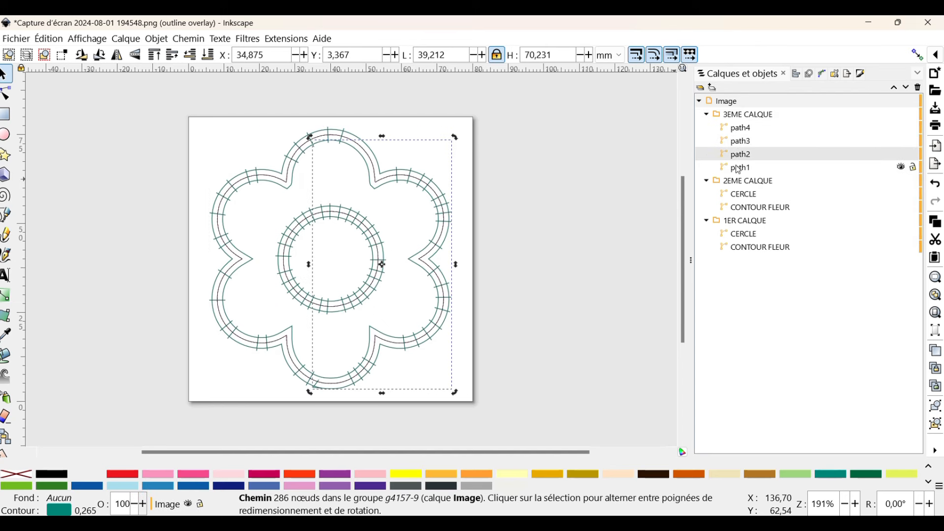
pyautogui.click(738, 168)
pyautogui.click(748, 130)
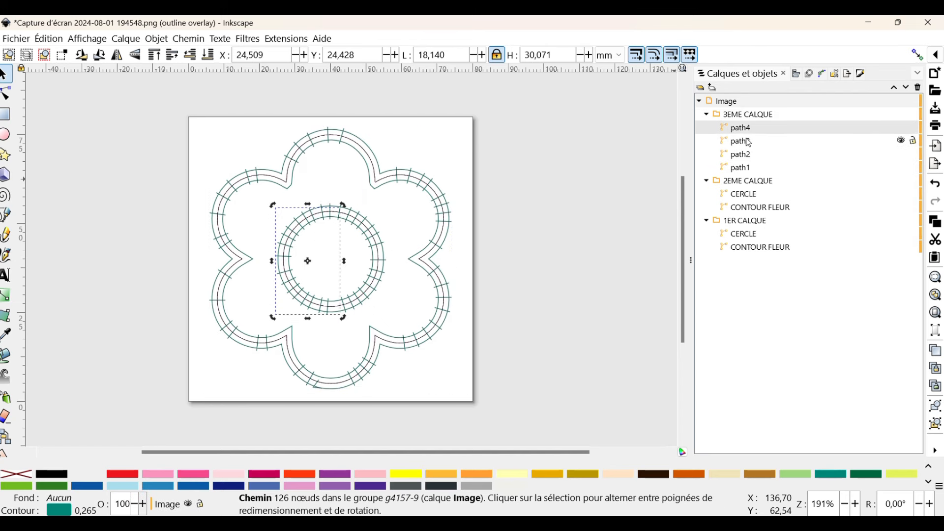
pyautogui.click(750, 143)
pyautogui.click(748, 129)
pyautogui.click(748, 143)
pyautogui.click(750, 132)
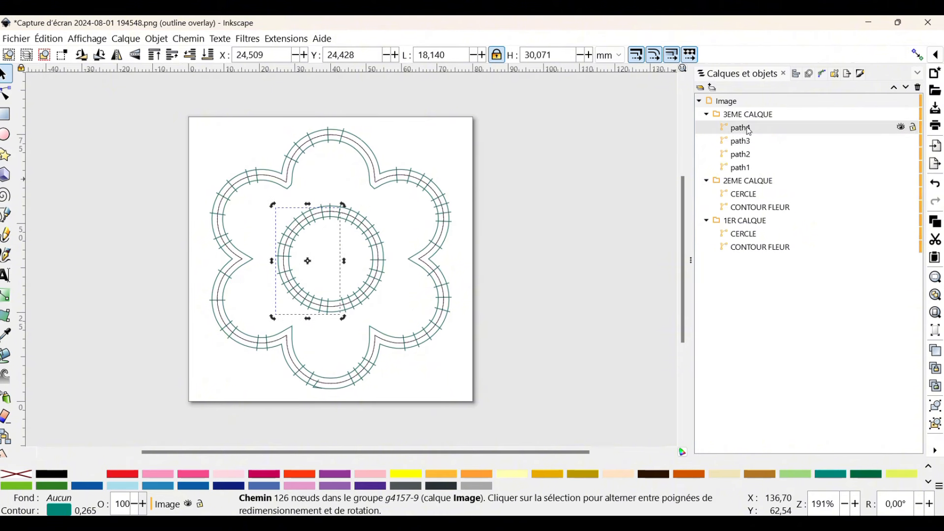
pyautogui.click(744, 157)
pyautogui.click(747, 169)
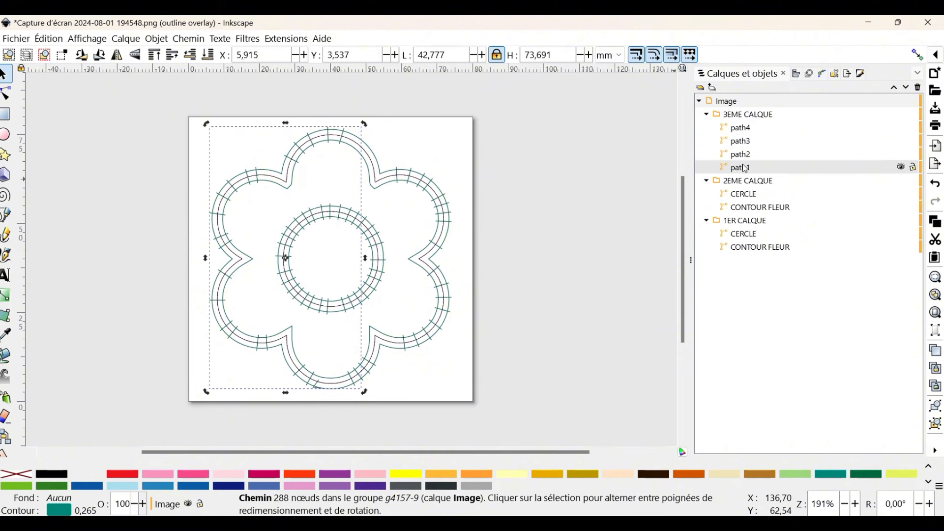
# - Simplify all four satin paths in the 3EME CALQUE group to reduce their nodes
pyautogui.click(747, 130)
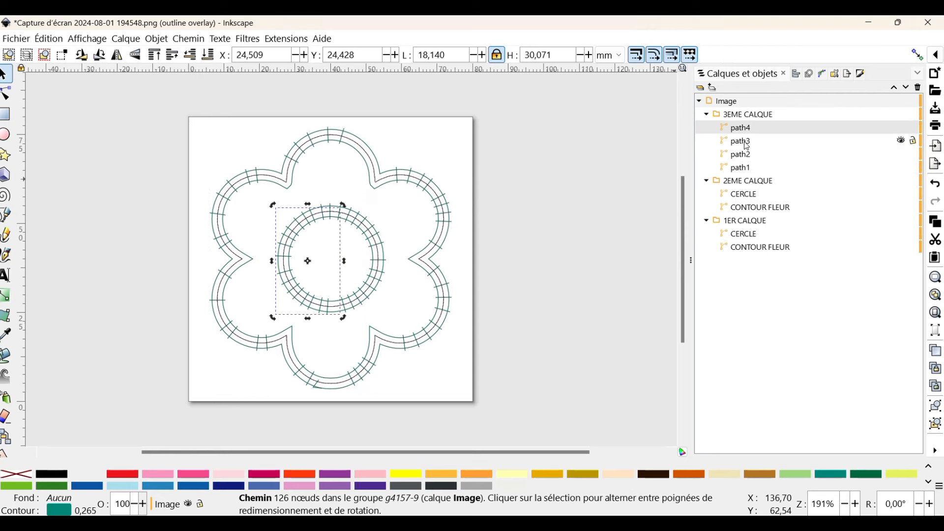
pyautogui.keyDown('ctrl'); pyautogui.click(748, 142); pyautogui.keyUp('ctrl')
pyautogui.keyDown('ctrl'); pyautogui.click(745, 168); pyautogui.keyUp('ctrl')
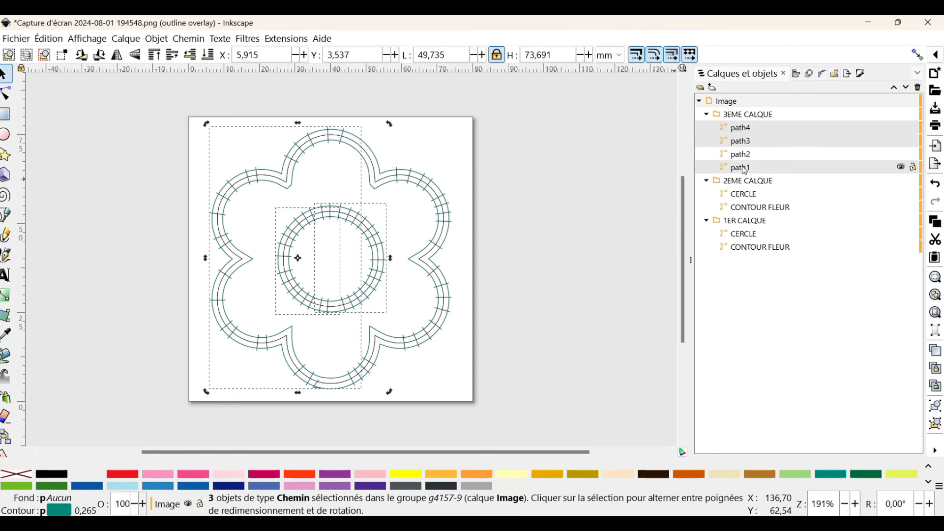
pyautogui.keyDown('ctrl'); pyautogui.click(745, 155); pyautogui.keyUp('ctrl')
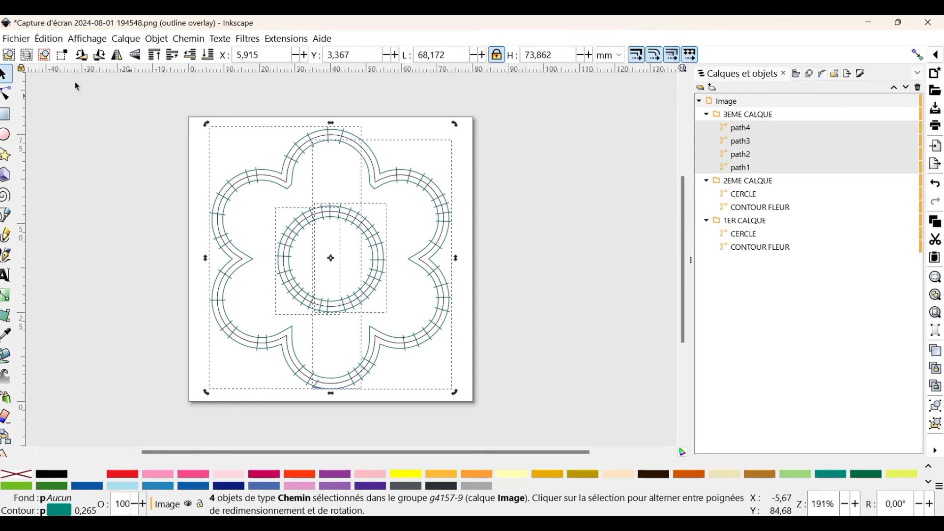
pyautogui.click(5, 96)
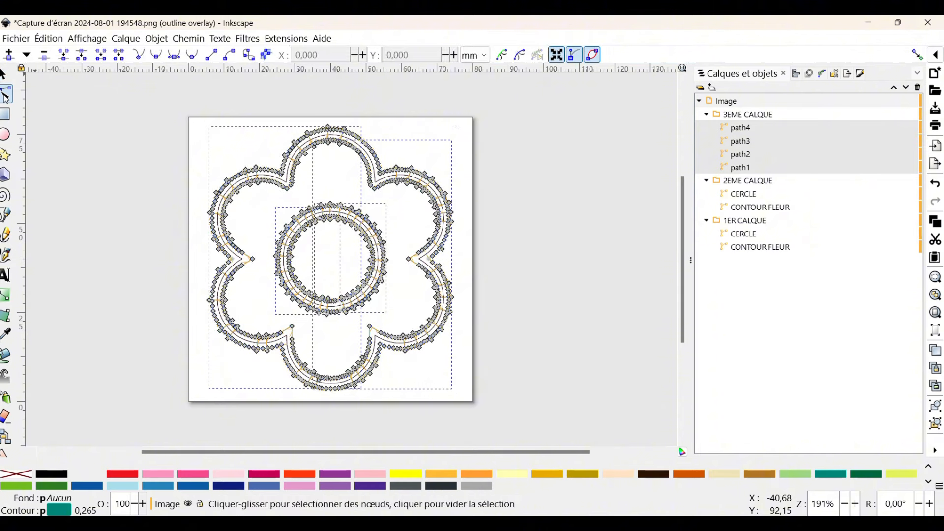
pyautogui.scroll(2, 299, 313)
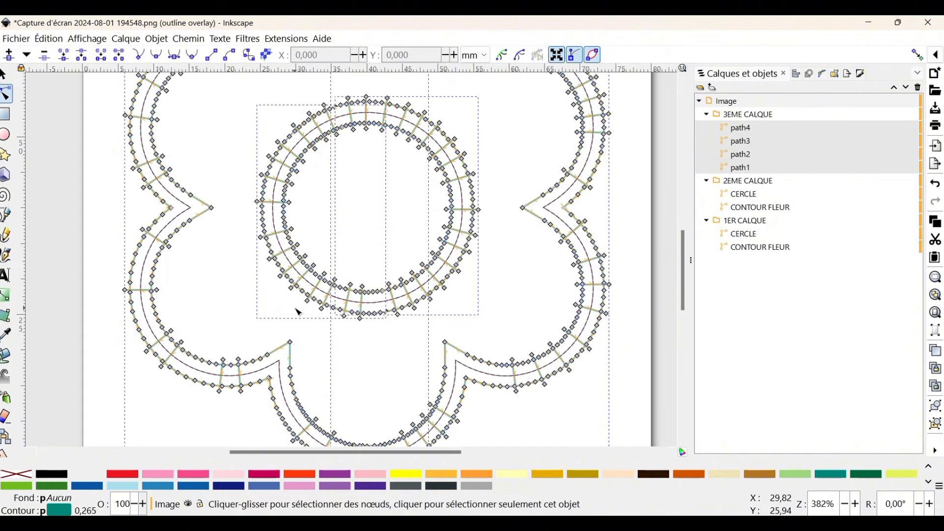
pyautogui.scroll(-1, 301, 310)
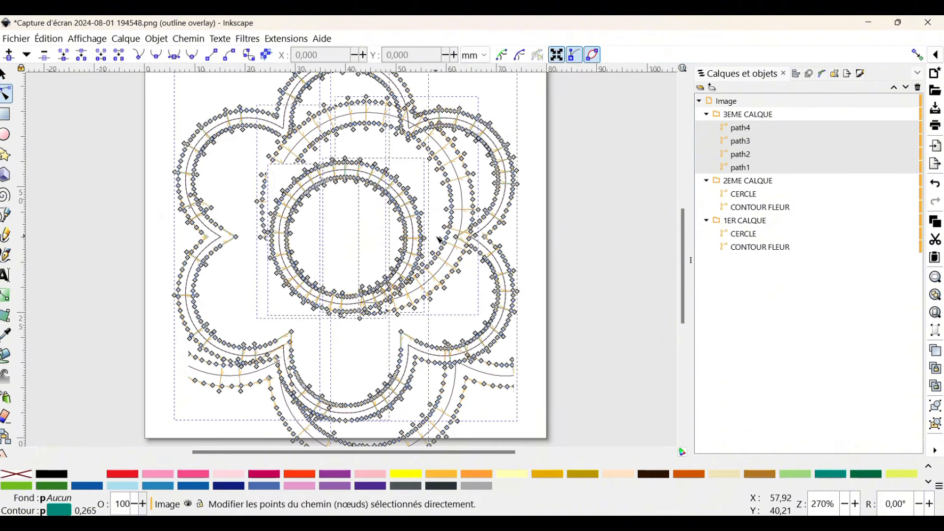
pyautogui.hotkey('ctrl', 'l')
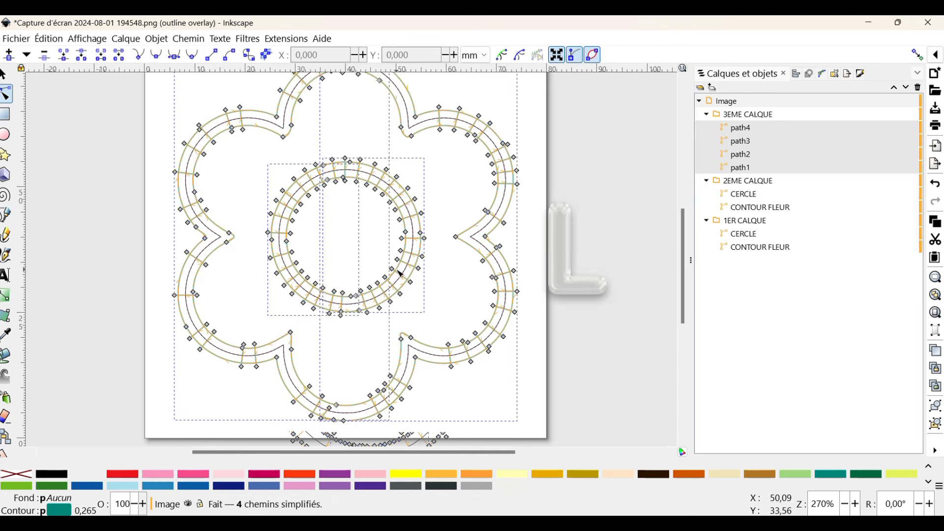
pyautogui.scroll(2, 474, 274)
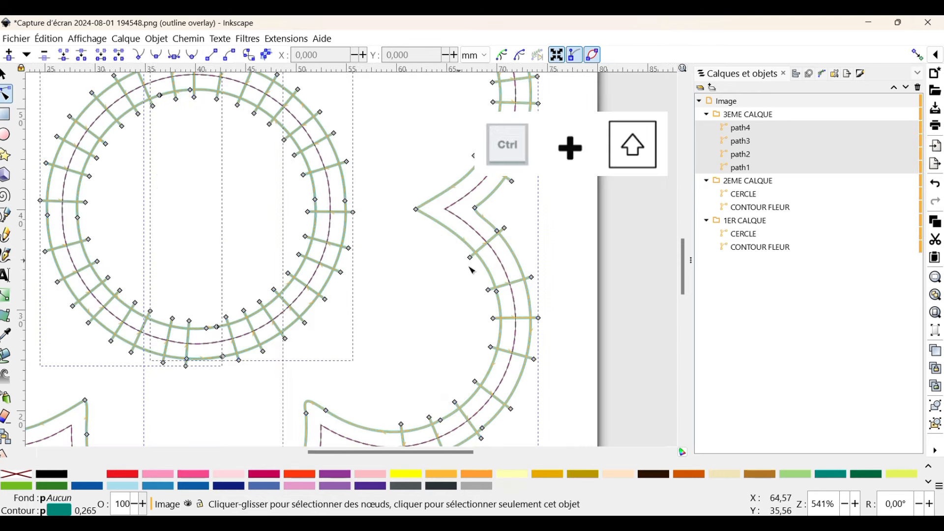
pyautogui.scroll(-2, 451, 274)
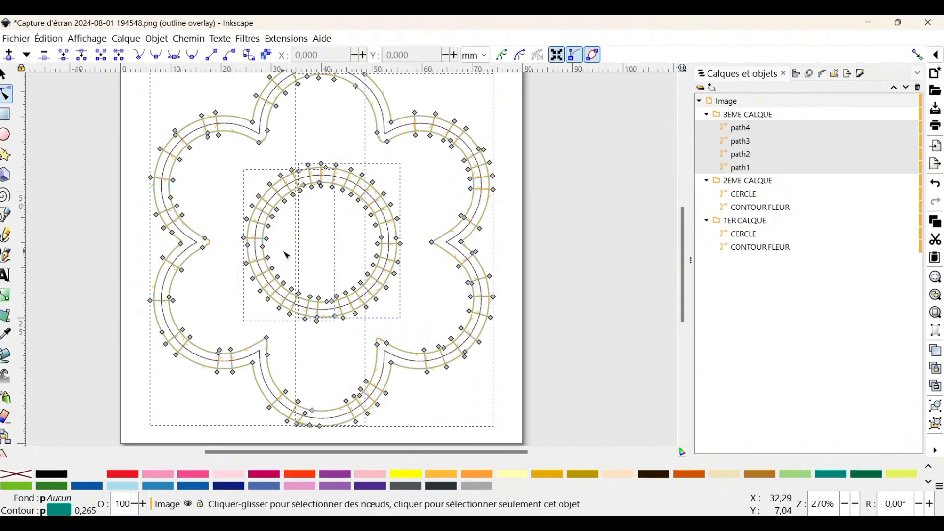
# - Group the central circle's two satin paths, path4 and path3, and name the group CERCLE
pyautogui.click(744, 142)
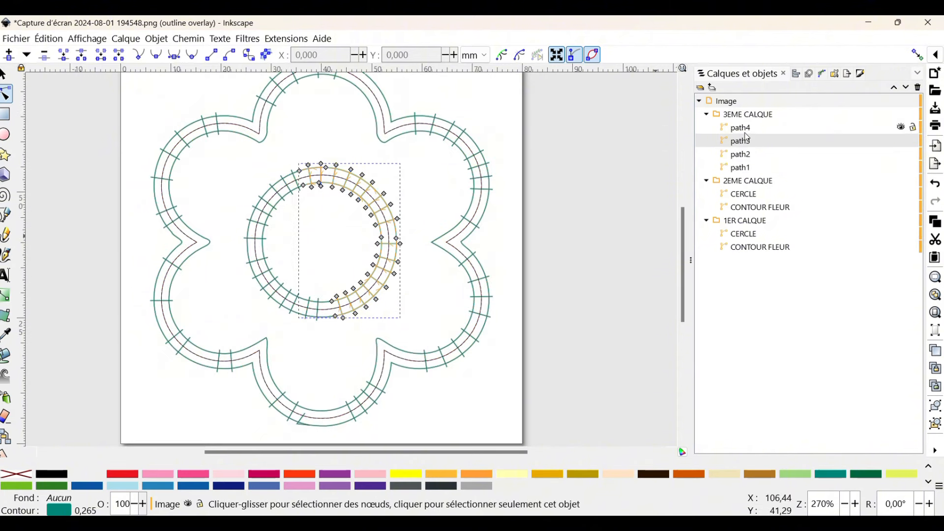
pyautogui.click(745, 132)
pyautogui.keyDown('shift'); pyautogui.click(745, 140); pyautogui.keyUp('shift')
pyautogui.rightClick(746, 139)
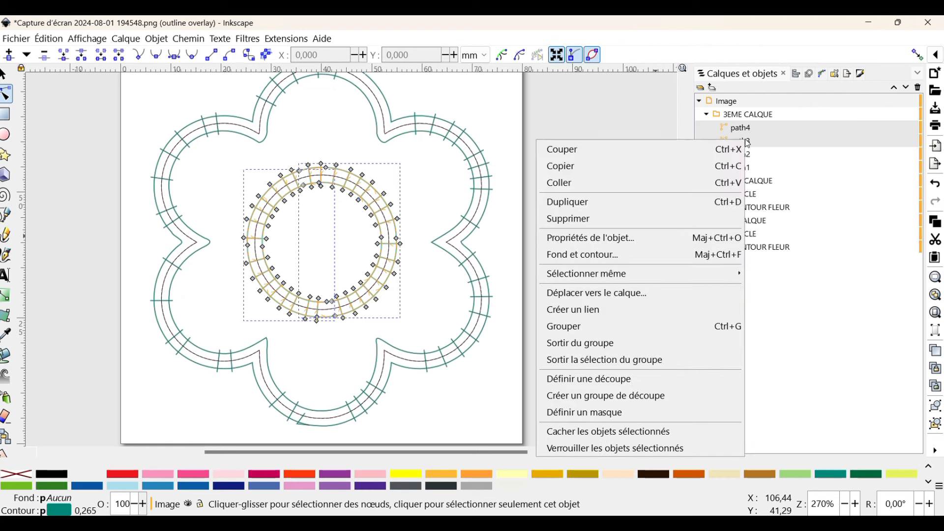
pyautogui.click(592, 326)
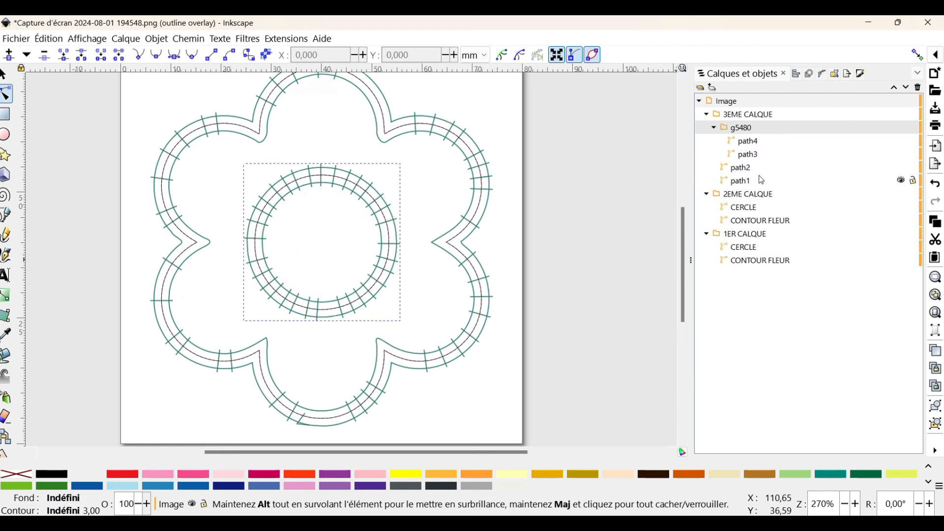
pyautogui.doubleClick(744, 128)
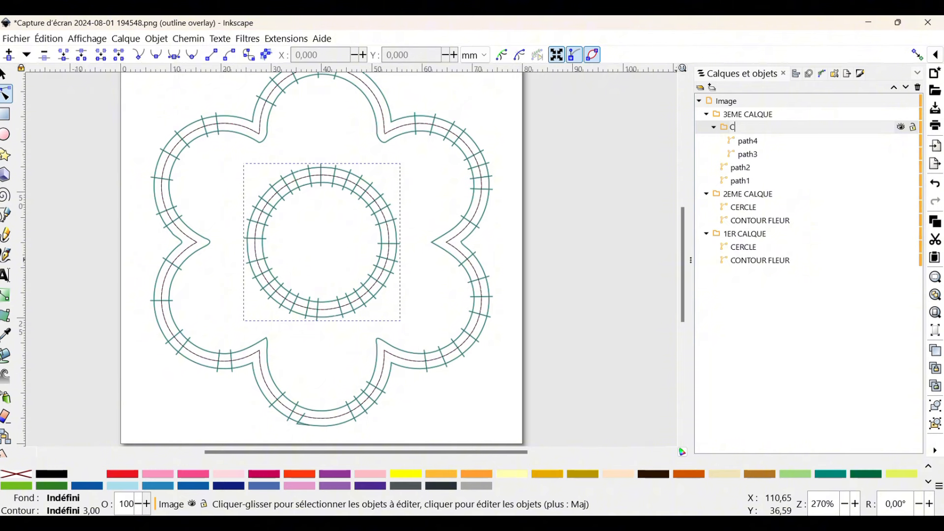
pyautogui.write('CERCLE')
pyautogui.press('Return')
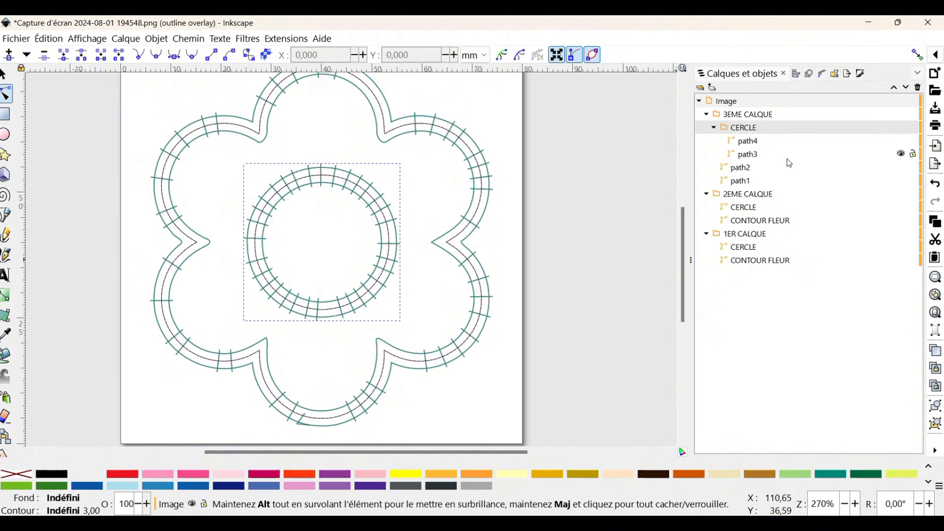
# - Group the flower outline's two satin paths, path2 and path1, and name the group CONTOUR FLEUR
pyautogui.click(739, 169)
pyautogui.keyDown('shift'); pyautogui.click(746, 181); pyautogui.keyUp('shift')
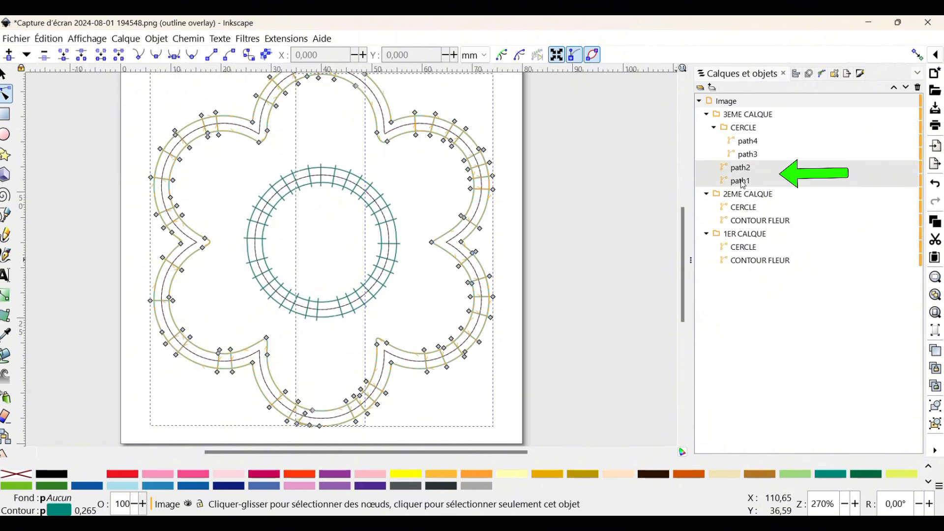
pyautogui.rightClick(744, 181)
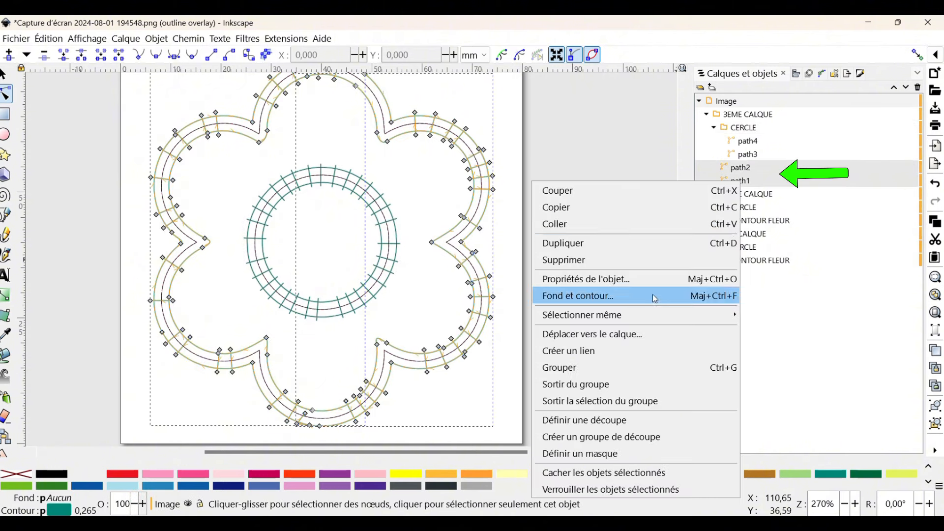
pyautogui.click(589, 376)
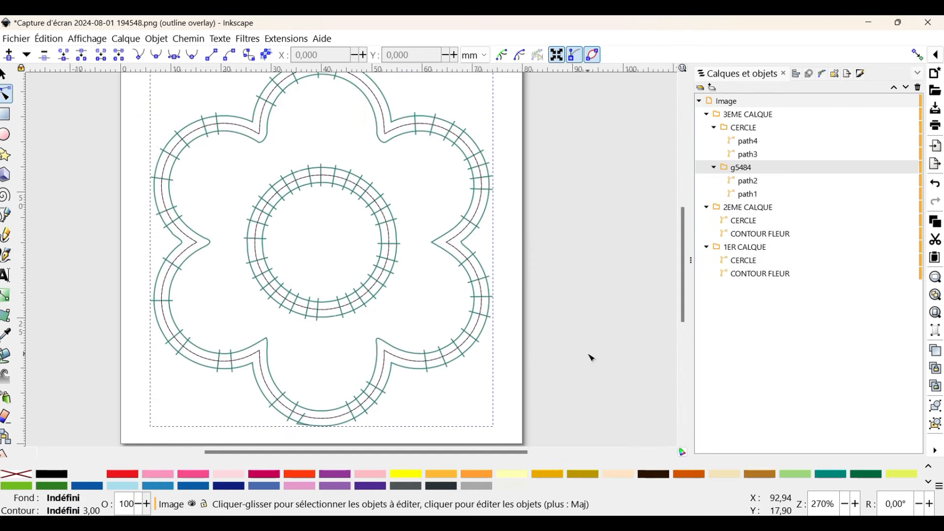
pyautogui.press('c')
pyautogui.press('n')
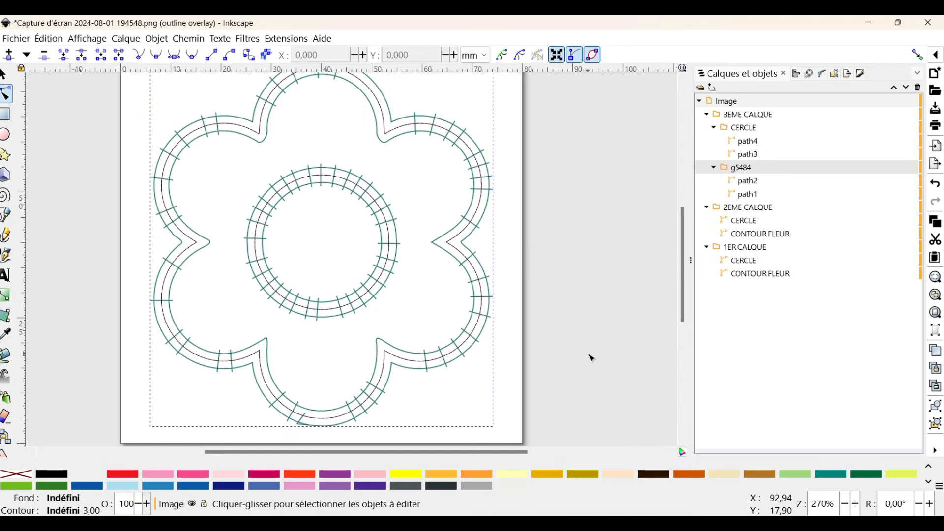
pyautogui.doubleClick(745, 168)
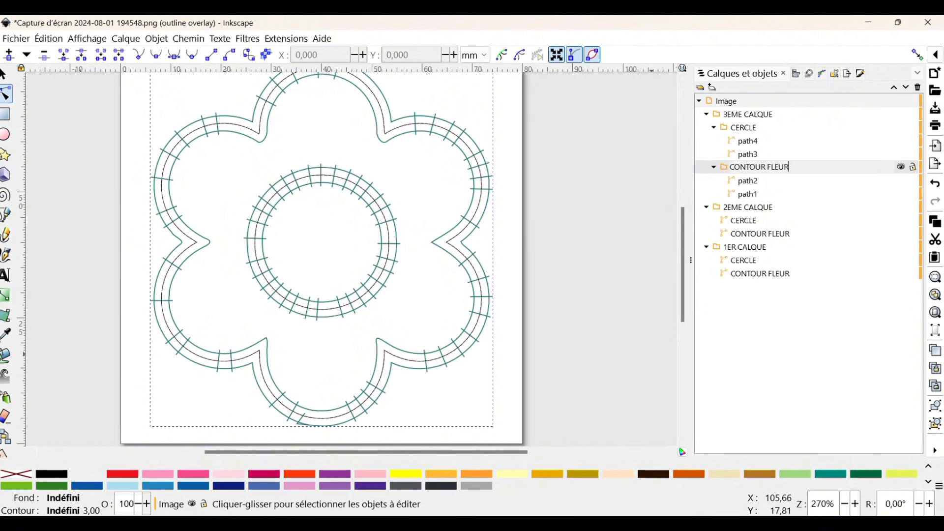
pyautogui.press('Return')
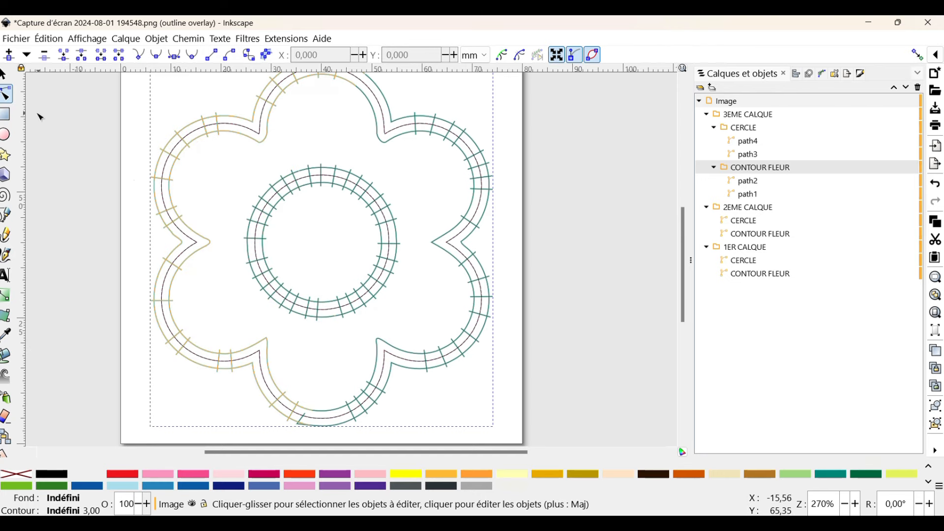
# - Move the circle's path4 lower end nodes to about 42.1, 28.3 mm and 42.7, 25.4 mm to meet path3's rails
pyautogui.click(276, 299)
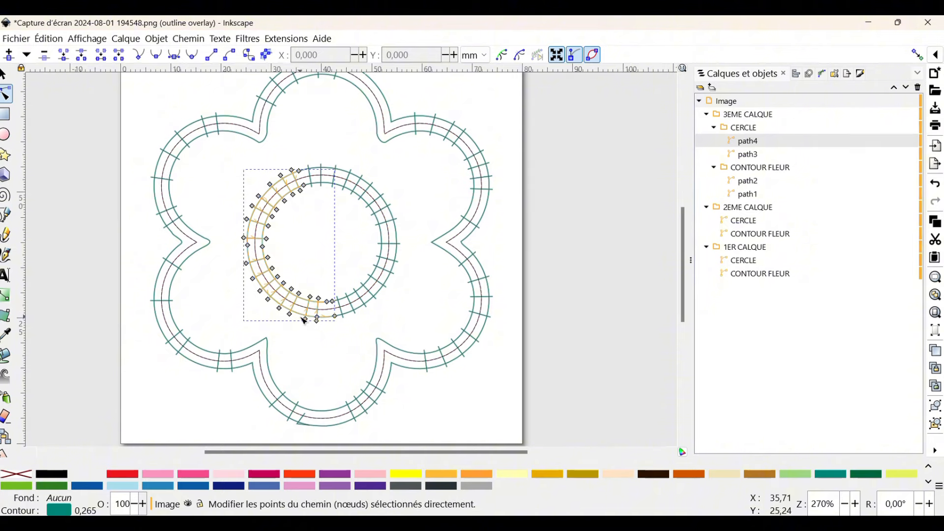
pyautogui.scroll(4, 302, 324)
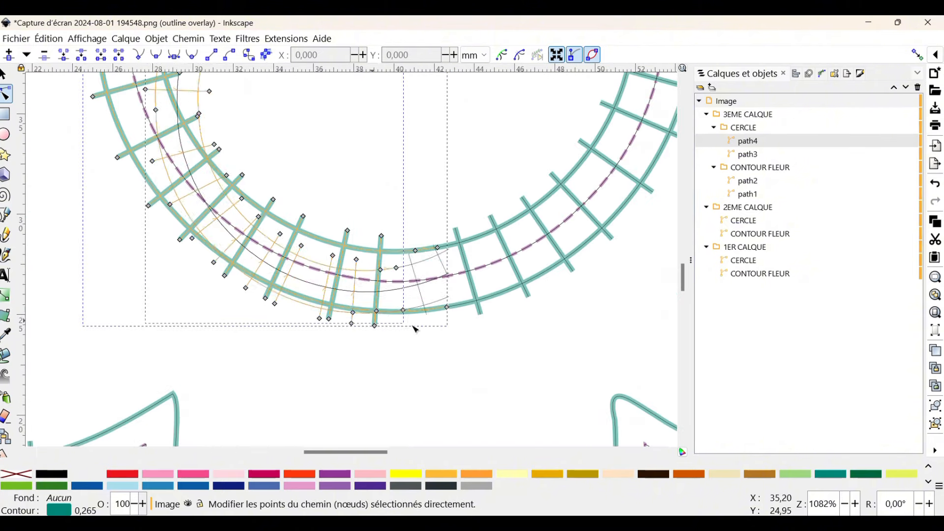
pyautogui.scroll(2, 499, 312)
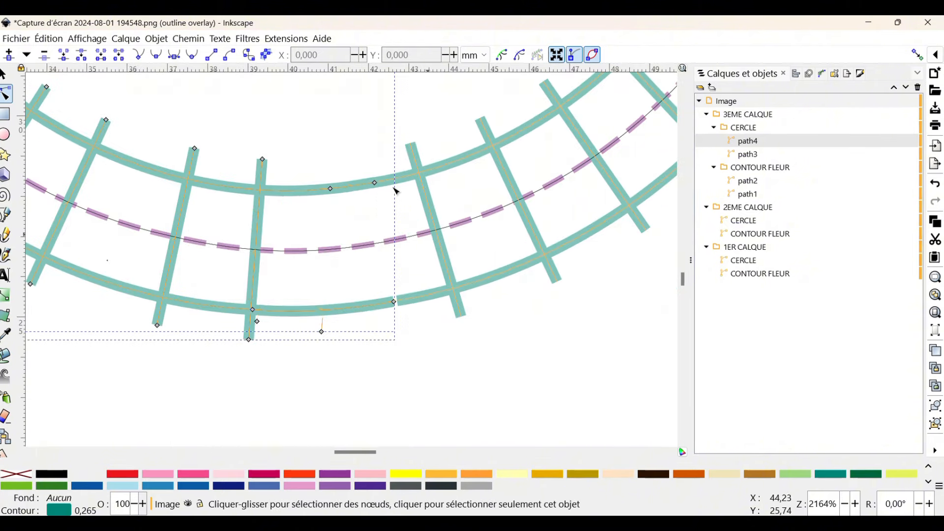
pyautogui.moveTo(372, 187)
pyautogui.mouseDown()
pyautogui.moveTo(362, 183)
pyautogui.moveTo(376, 187)
pyautogui.mouseUp()
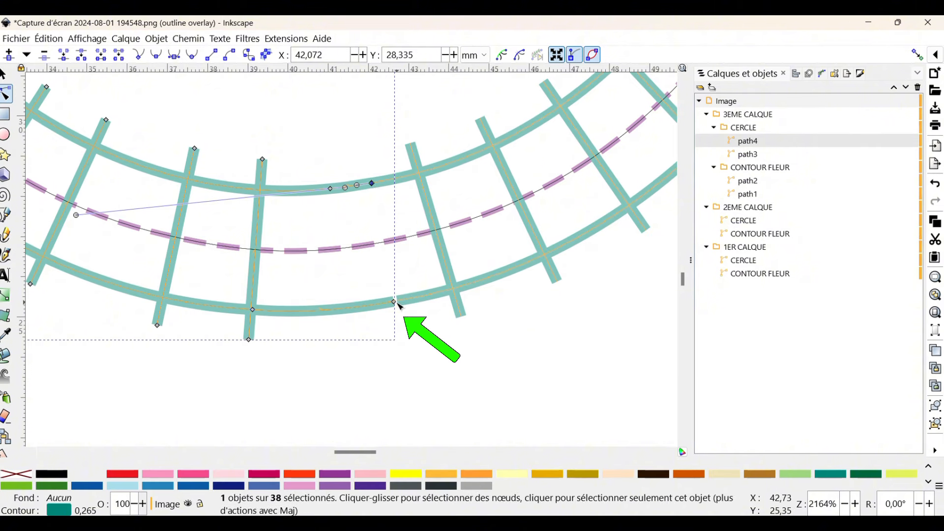
pyautogui.moveTo(397, 304); pyautogui.dragTo(403, 304)
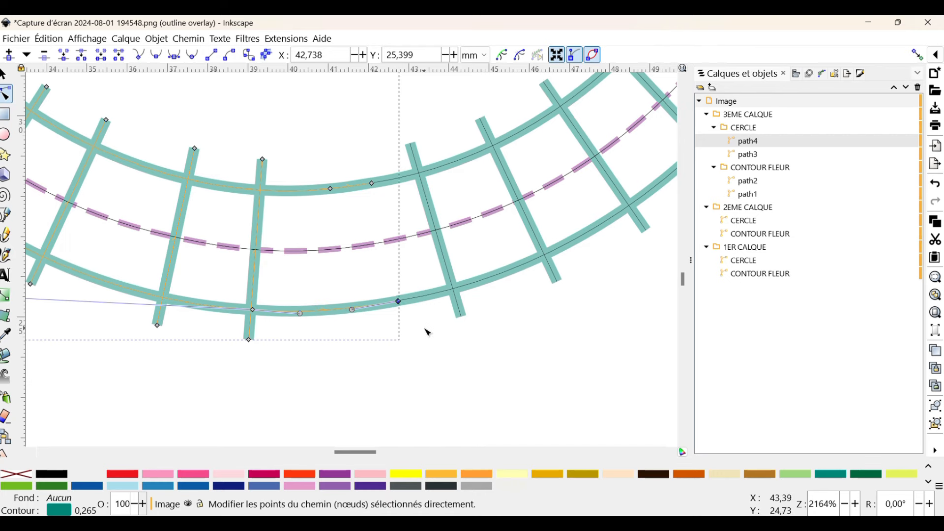
# - Move the circle's path4 upper end nodes to about 35.6, 54.2 mm and 36.4, 51.4 mm to meet path3's rails
pyautogui.scroll(-4, 426, 334)
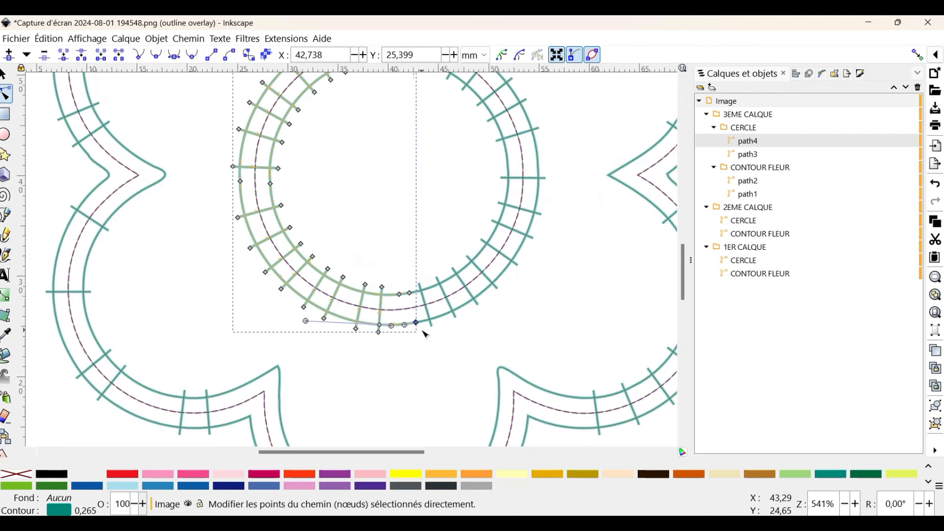
pyautogui.scroll(6, 426, 334)
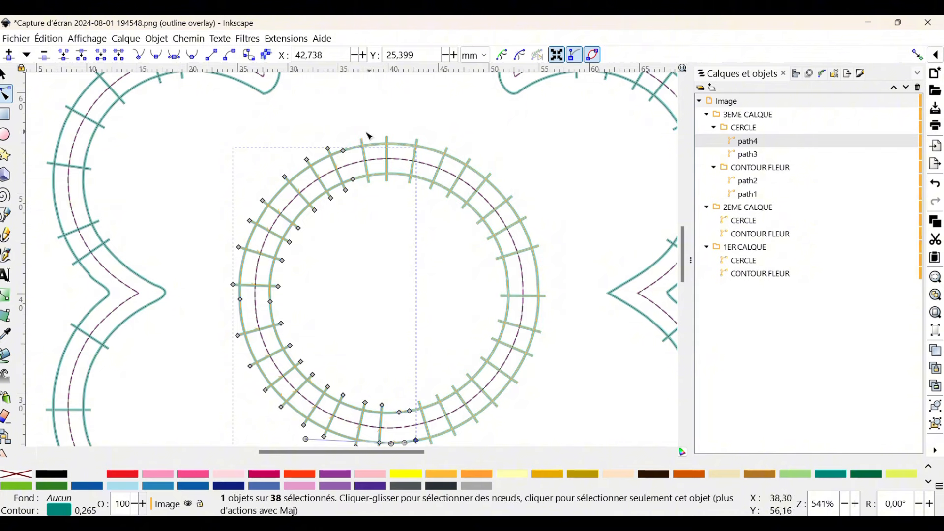
pyautogui.scroll(5, 343, 150)
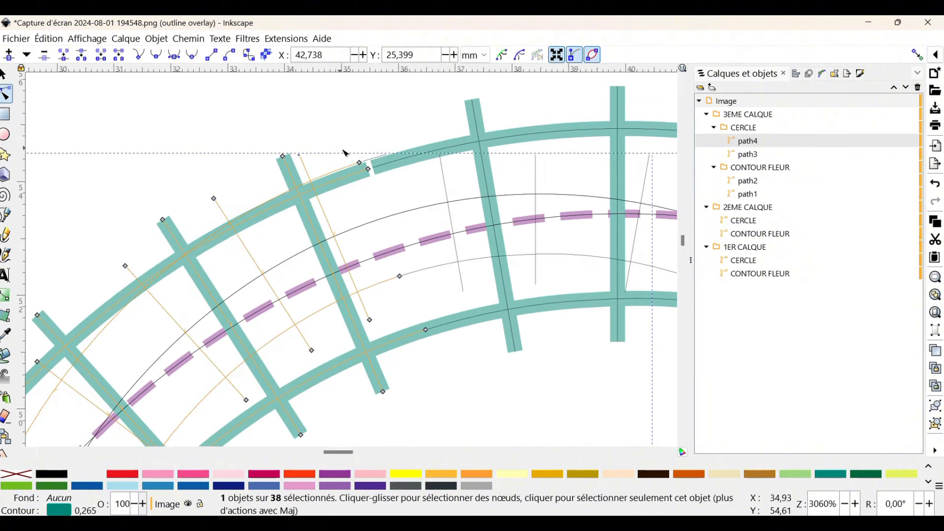
pyautogui.moveTo(373, 171); pyautogui.dragTo(375, 168)
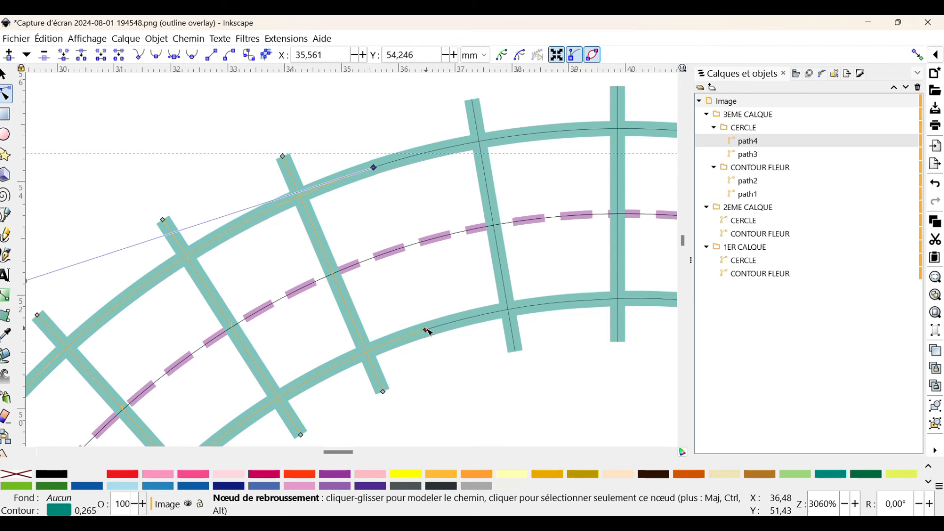
pyautogui.moveTo(428, 331)
pyautogui.mouseDown()
pyautogui.moveTo(418, 329)
pyautogui.moveTo(426, 333)
pyautogui.mouseUp()
# - Move path1's end nodes on the flower's top petal to about 48.7, 73.5 mm and 46.8, 71.2 mm to meet path2
pyautogui.keyDown('ctrl'); pyautogui.scroll(-3, 438, 227); pyautogui.keyUp('ctrl')
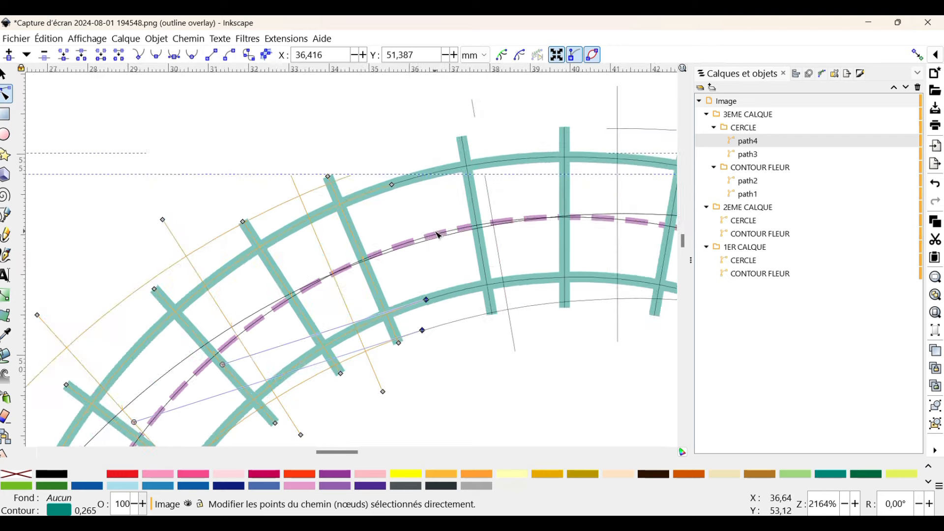
pyautogui.scroll(-4, 481, 251)
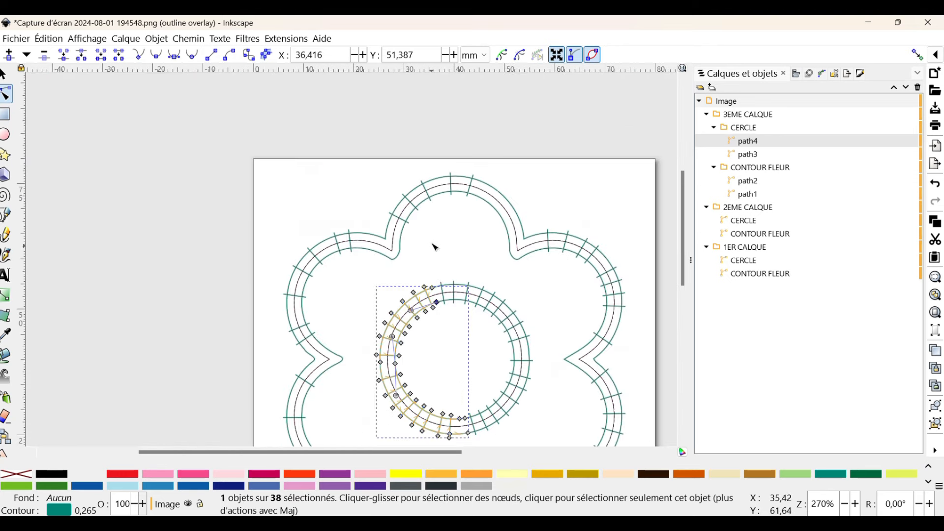
pyautogui.click(434, 197)
pyautogui.scroll(5, 523, 226)
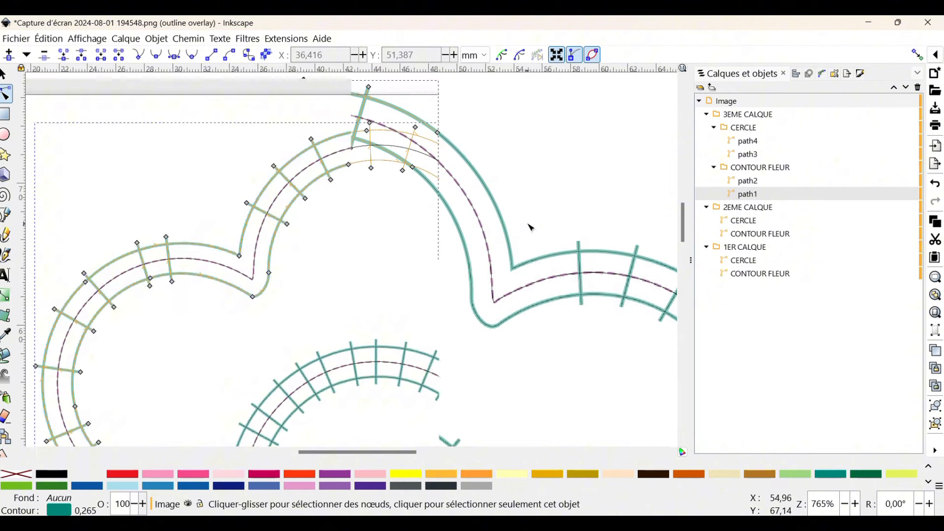
pyautogui.scroll(5, 519, 222)
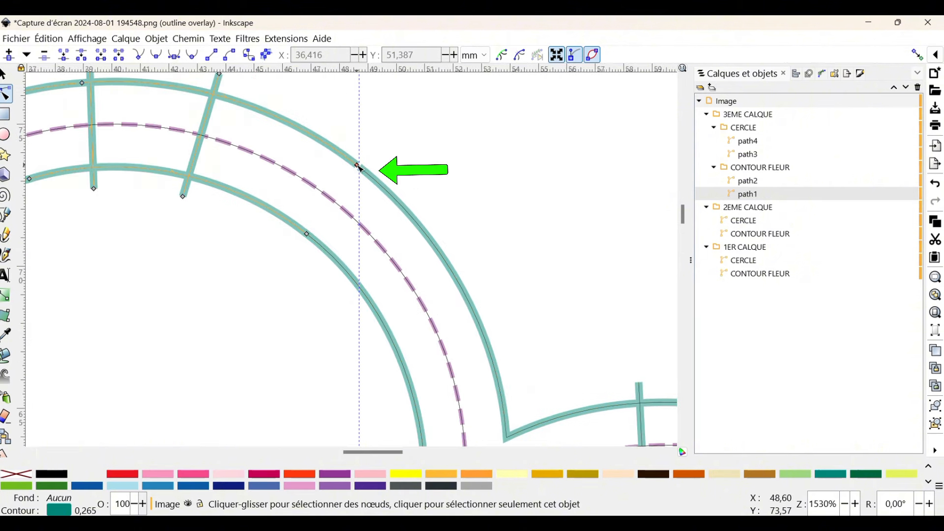
pyautogui.moveTo(358, 167); pyautogui.dragTo(361, 168)
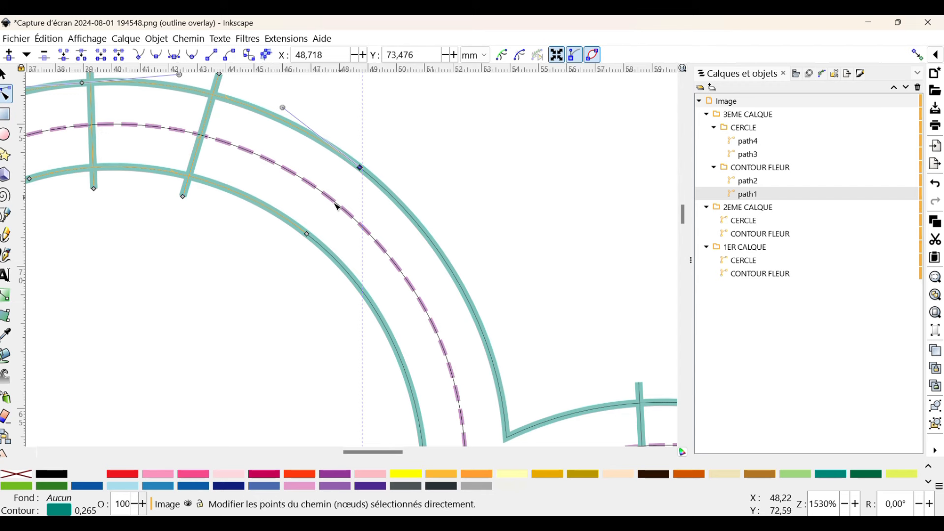
pyautogui.moveTo(308, 238); pyautogui.dragTo(306, 234)
pyautogui.press('-')
pyautogui.press('-')
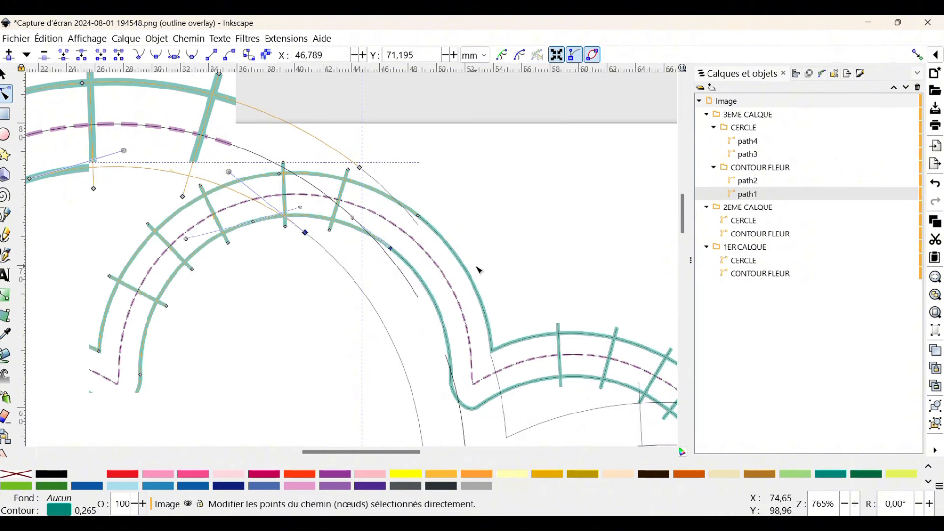
# - Delete the stray end node of path2 on the flower's bottom petal to remove the slanted segment
pyautogui.scroll(-6, 569, 274)
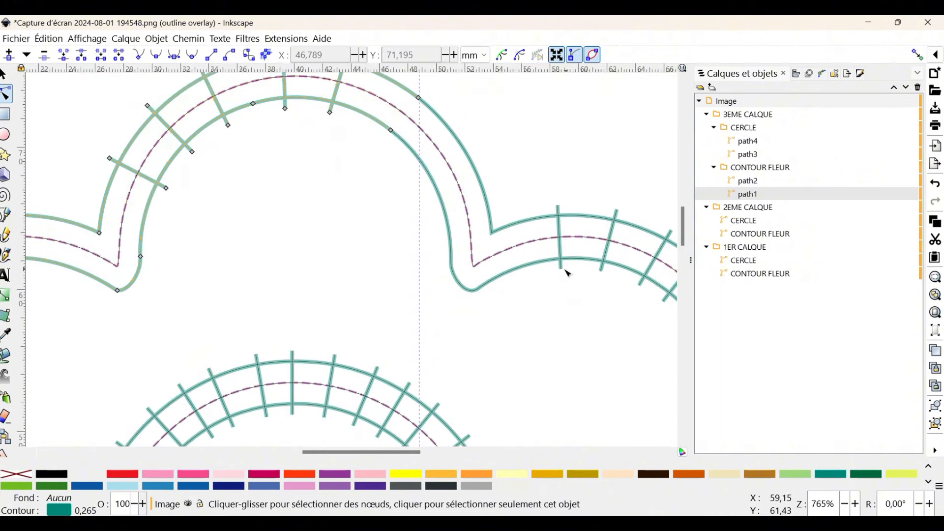
pyautogui.scroll(-12, 512, 268)
pyautogui.press('-')
pyautogui.press('-')
pyautogui.press('-')
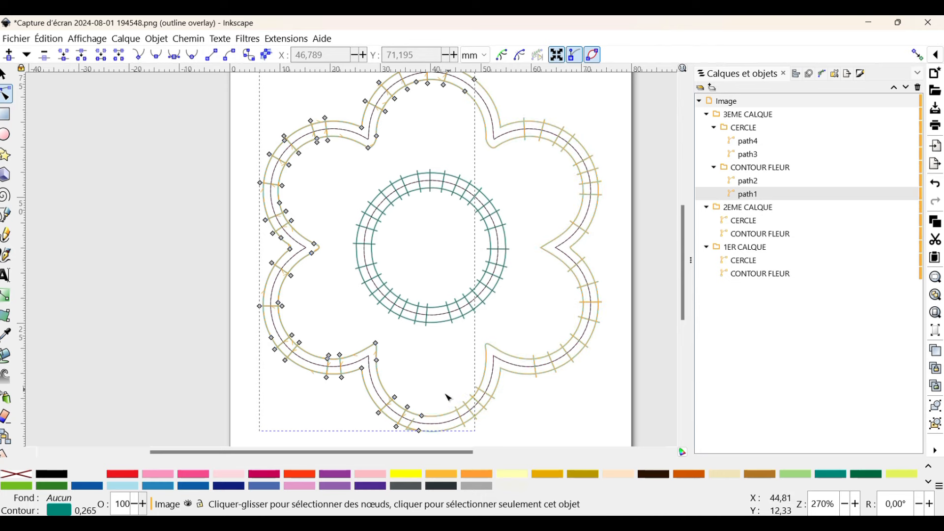
pyautogui.scroll(7, 449, 397)
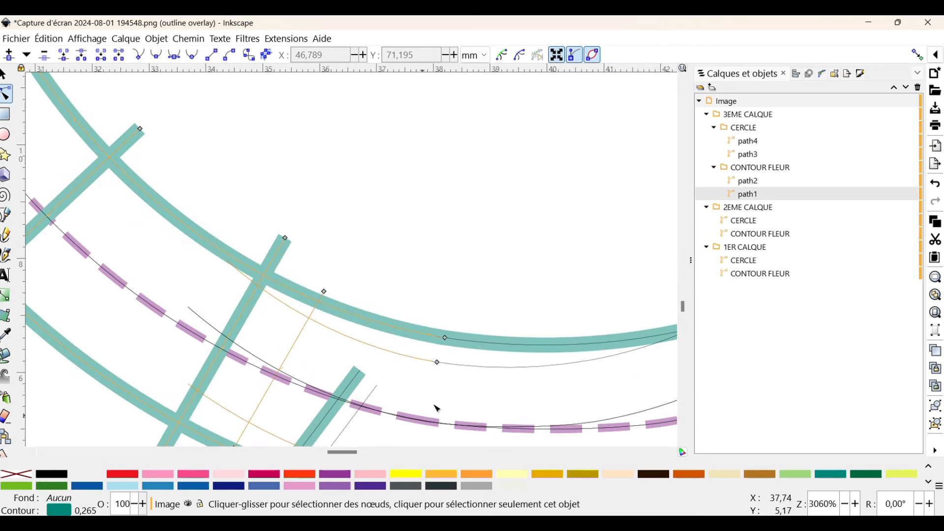
pyautogui.scroll(-4, 438, 403)
pyautogui.scroll(-2, 435, 394)
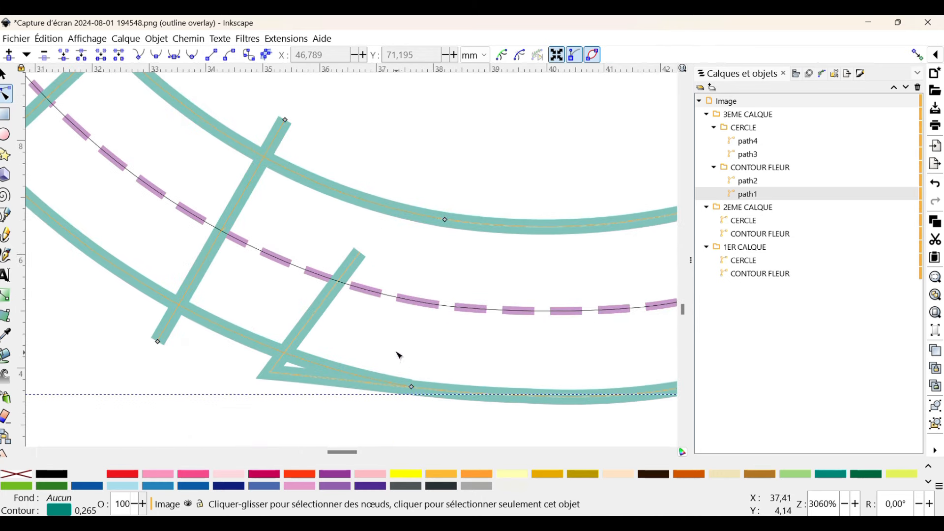
pyautogui.click(360, 260)
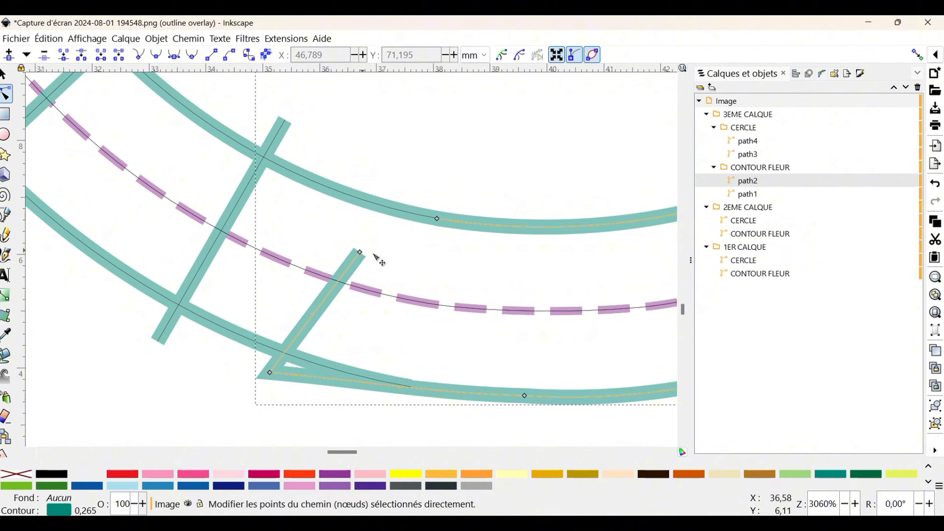
pyautogui.click(361, 253)
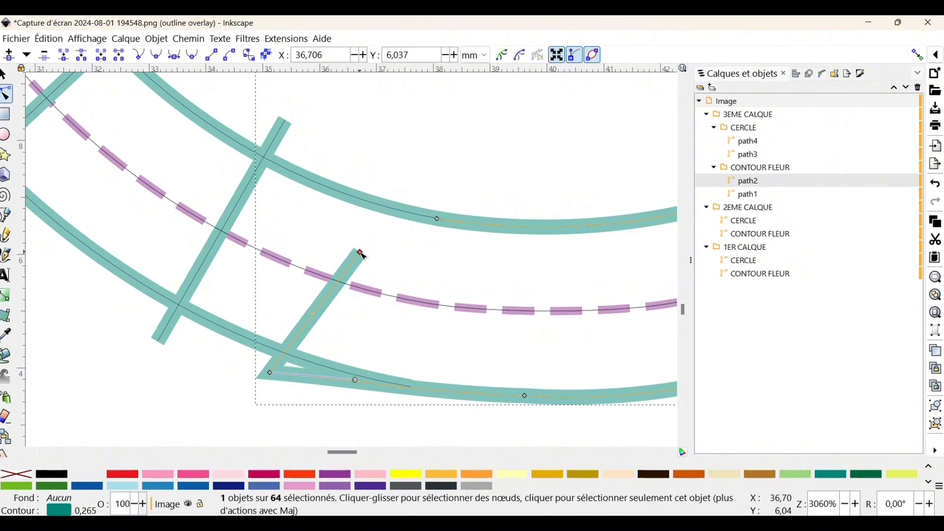
pyautogui.press('Delete')
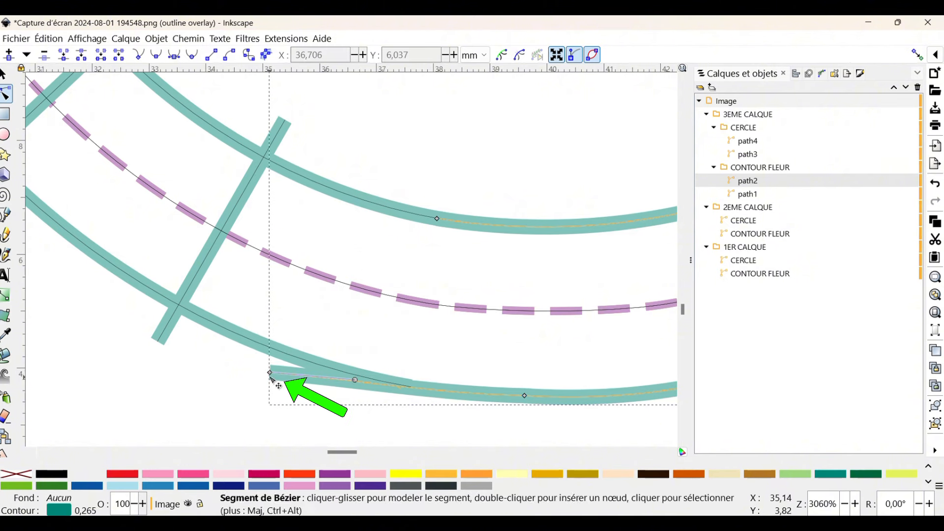
# - Move path2's outer and inner end nodes on the bottom petal onto path1's rail ends, the inner one to about 38.2, 6.6 mm
pyautogui.moveTo(271, 375); pyautogui.dragTo(459, 400)
pyautogui.moveTo(439, 221); pyautogui.dragTo(445, 221)
pyautogui.keyDown('ctrl'); pyautogui.scroll(-5, 498, 278); pyautogui.keyUp('ctrl')
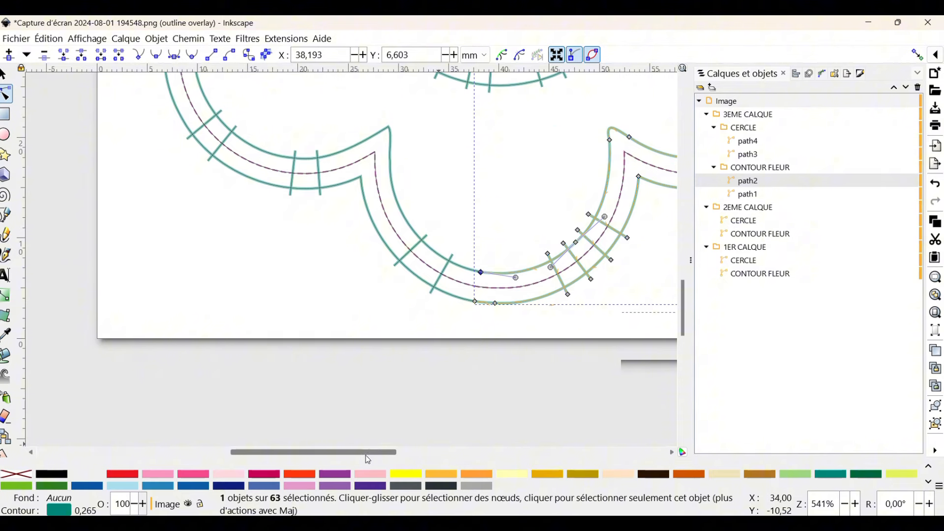
pyautogui.moveTo(368, 460); pyautogui.dragTo(432, 443)
pyautogui.keyDown('ctrl'); pyautogui.scroll(2, 441, 362); pyautogui.keyUp('ctrl')
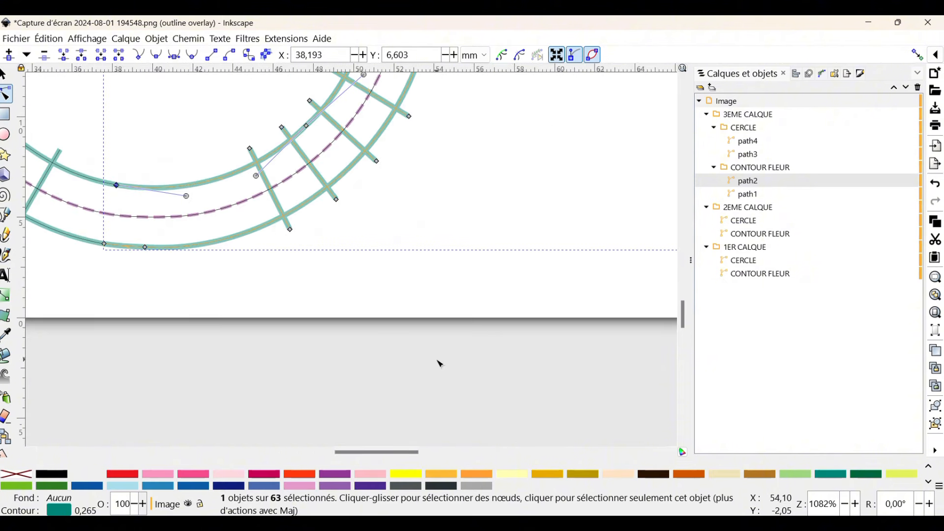
pyautogui.keyDown('ctrl'); pyautogui.scroll(-4, 441, 364); pyautogui.keyUp('ctrl')
pyautogui.scroll(4, 442, 365)
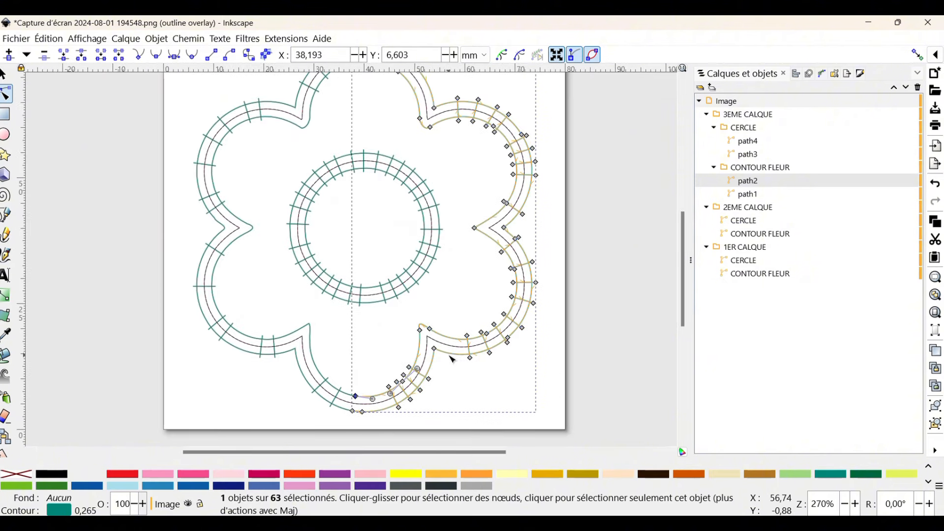
pyautogui.scroll(2, 453, 360)
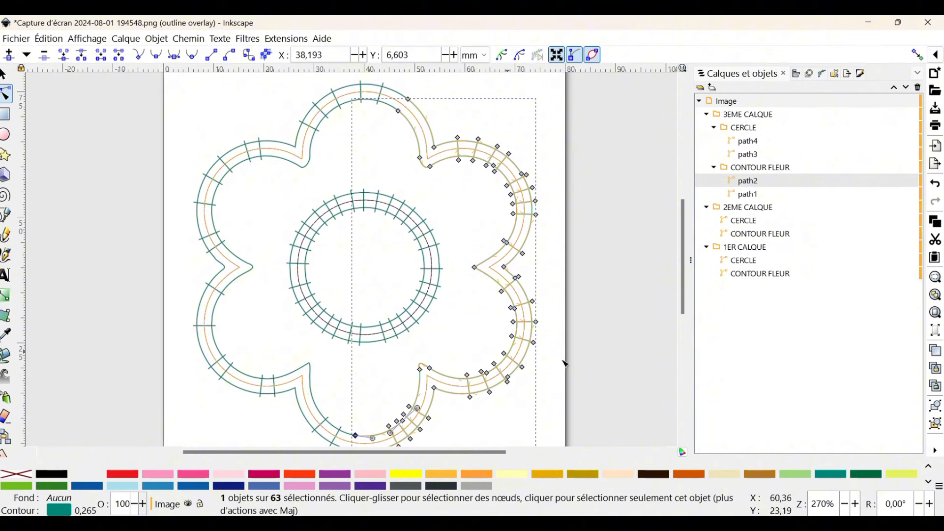
# - Open the Ink/Stitch parameters for the 3EME CALQUE group and load the SATIN preset
pyautogui.click(753, 120)
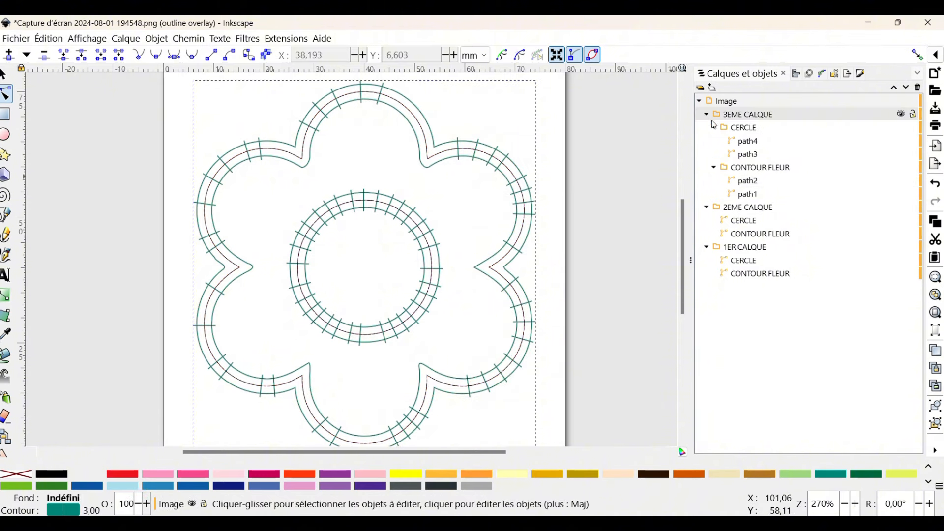
pyautogui.click(287, 40)
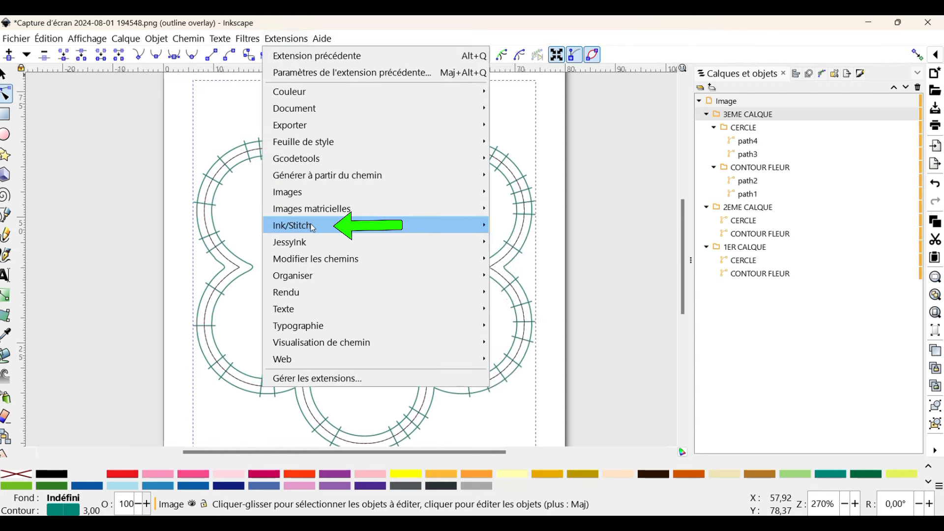
pyautogui.moveTo(313, 227)
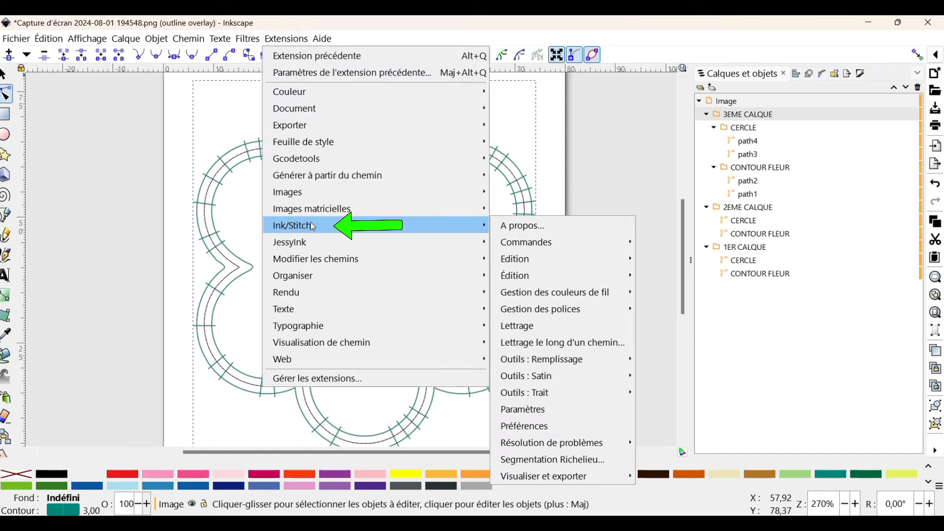
pyautogui.click(526, 410)
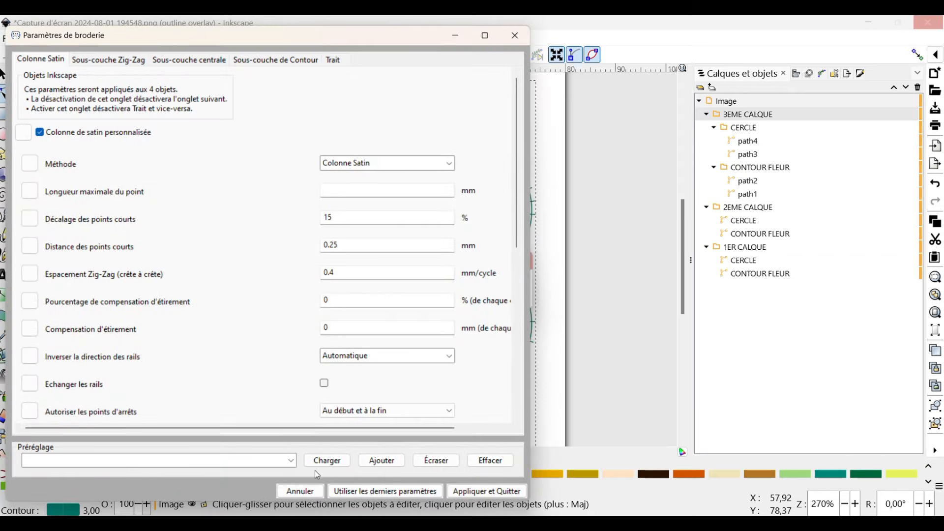
pyautogui.click(291, 460)
pyautogui.click(230, 455)
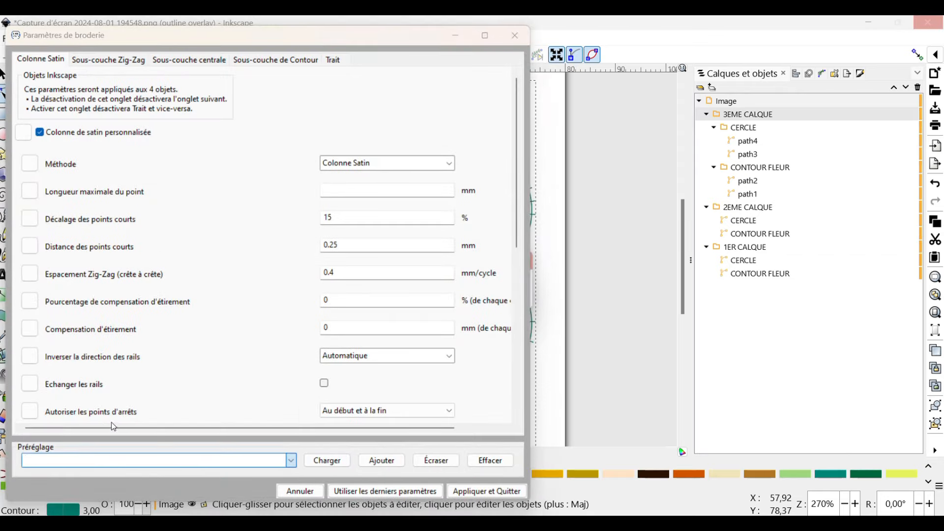
pyautogui.click(291, 461)
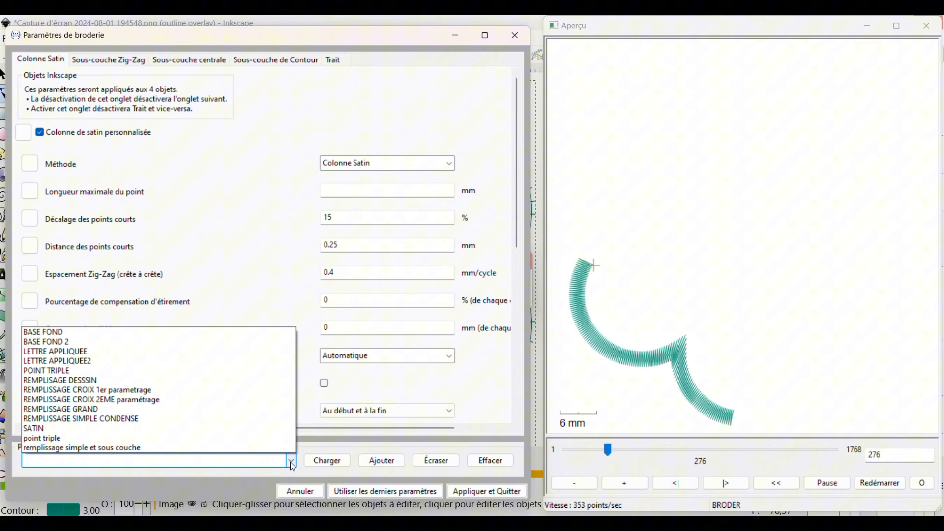
pyautogui.click(102, 433)
pyautogui.click(338, 462)
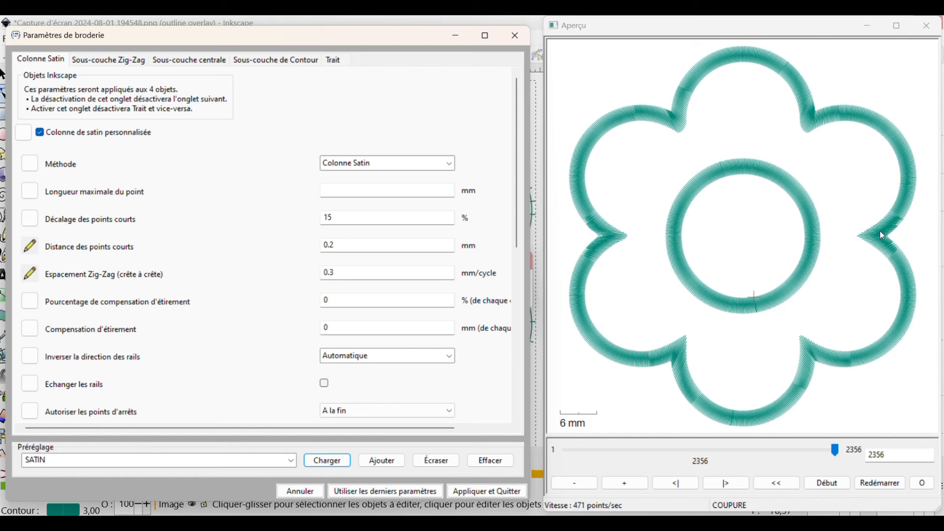
# - Review the loaded satin column settings, including lock stitches and trimming, and apply them to the 3EME CALQUE group
pyautogui.click(227, 325)
pyautogui.scroll(-3, 277, 272)
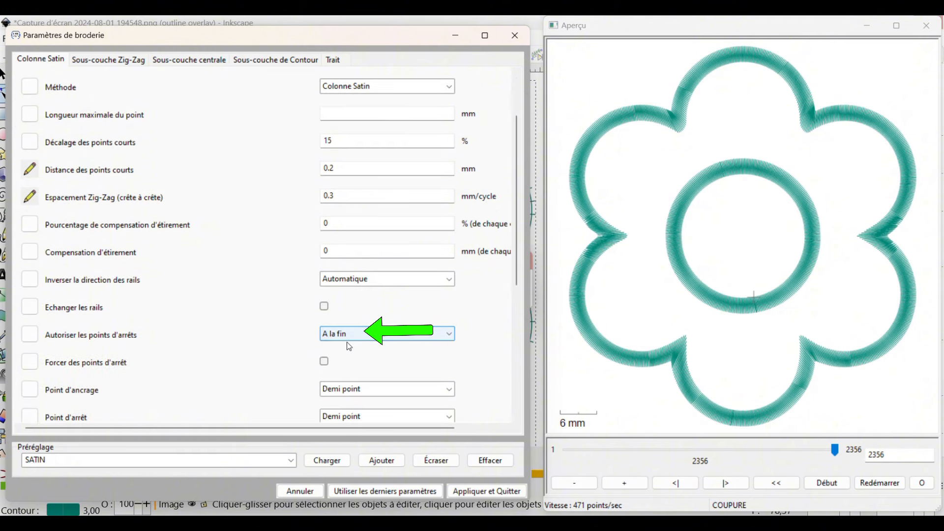
pyautogui.scroll(-4, 250, 332)
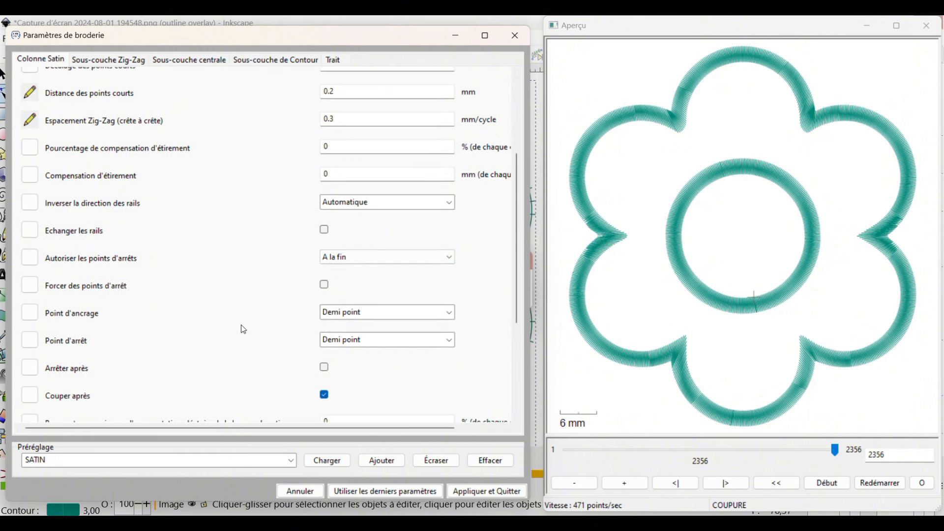
pyautogui.scroll(5, 221, 236)
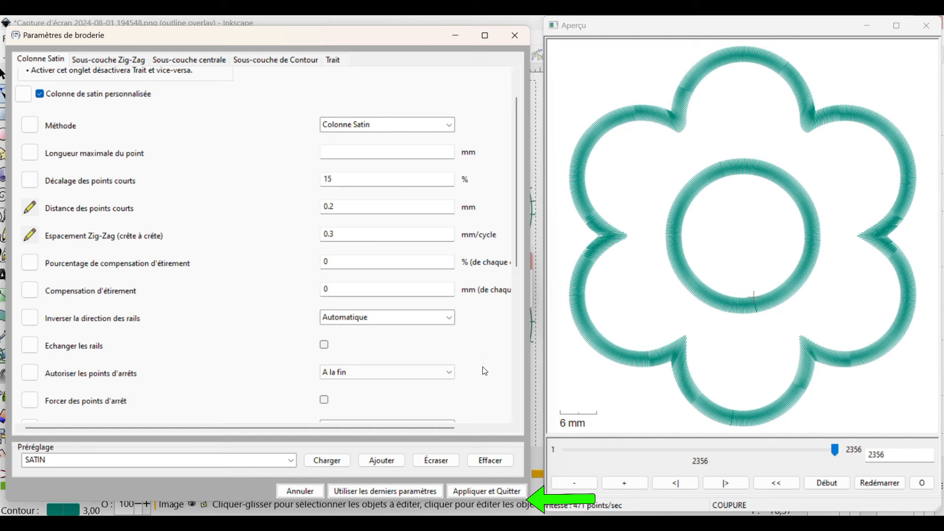
pyautogui.scroll(-6, 485, 372)
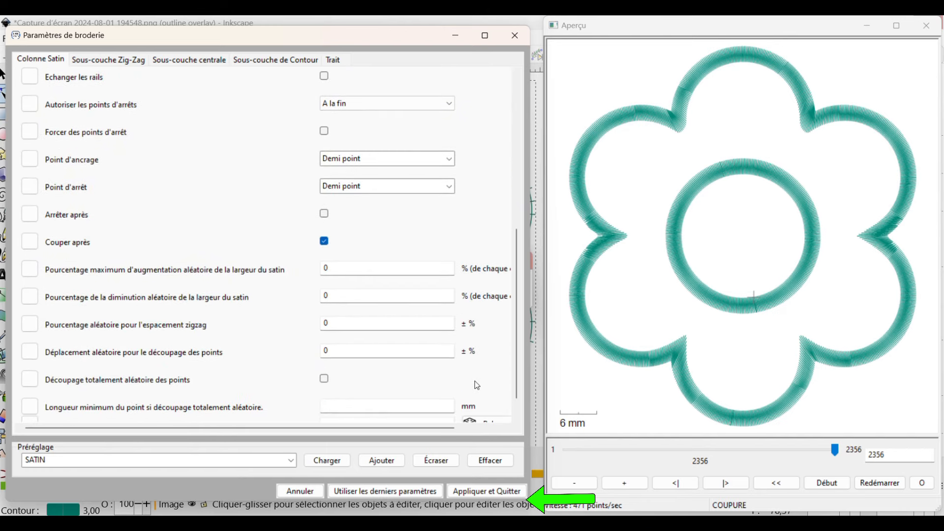
pyautogui.click(473, 490)
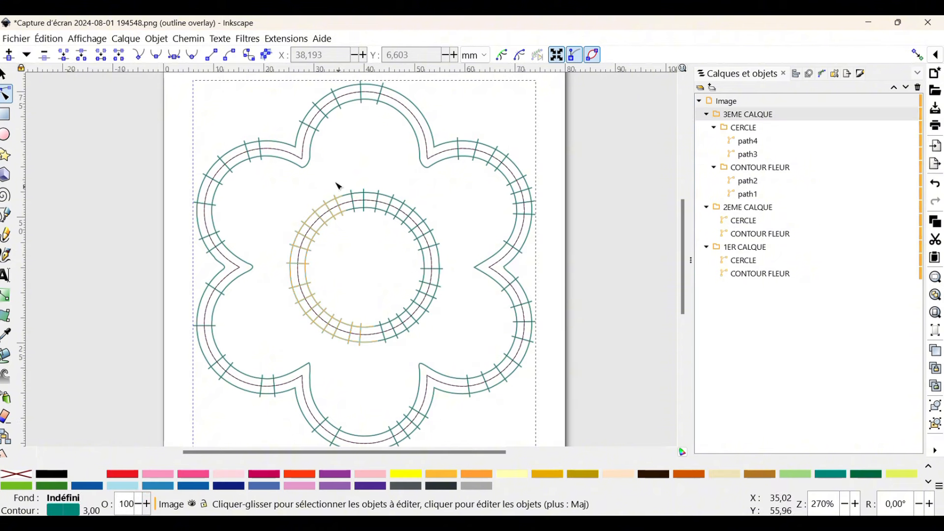
# - Adjust path1's inner notch between the top and upper-left petals, placing its lower node at about 27.6, 60.2 mm
pyautogui.click(309, 163)
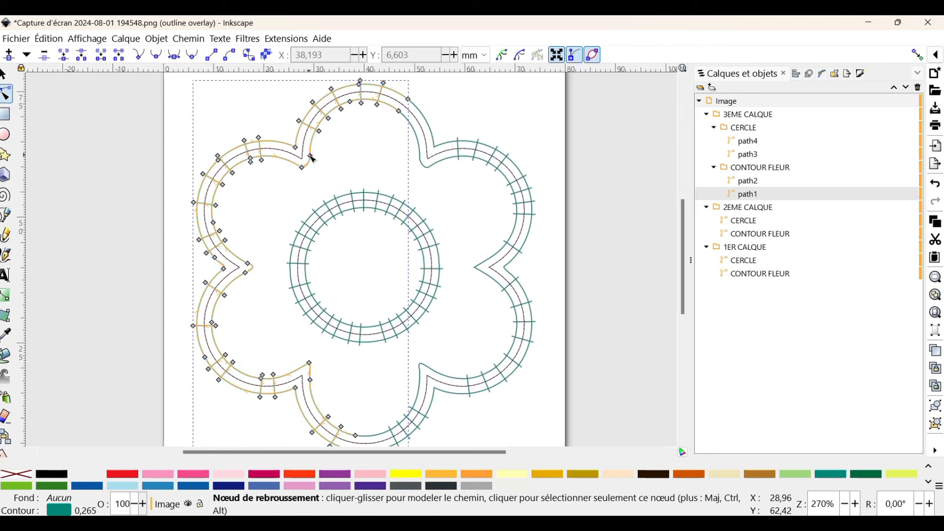
pyautogui.click(313, 157)
pyautogui.hscroll(-2, 324, 162)
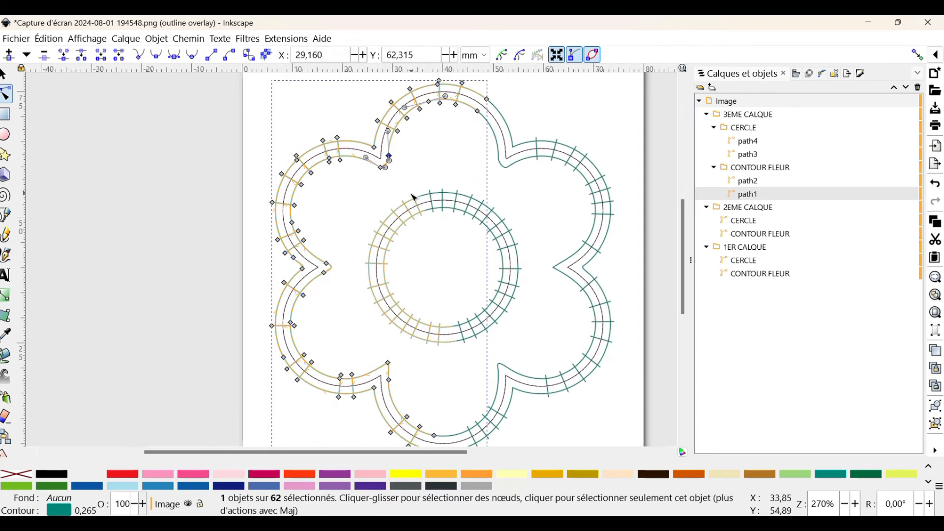
pyautogui.hscroll(1, 419, 205)
pyautogui.hscroll(-3, 393, 162)
pyautogui.scroll(-2, 437, 217)
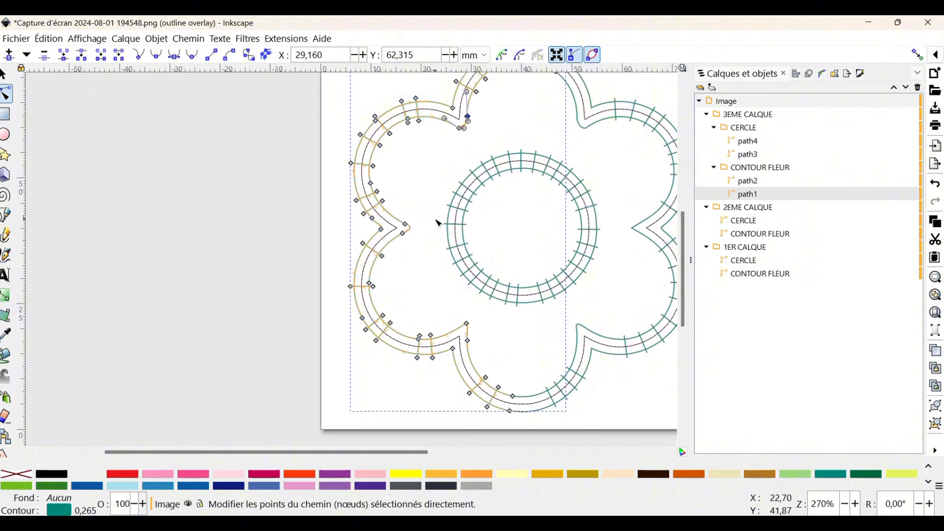
pyautogui.scroll(2, 463, 209)
pyautogui.hscroll(-1, 487, 201)
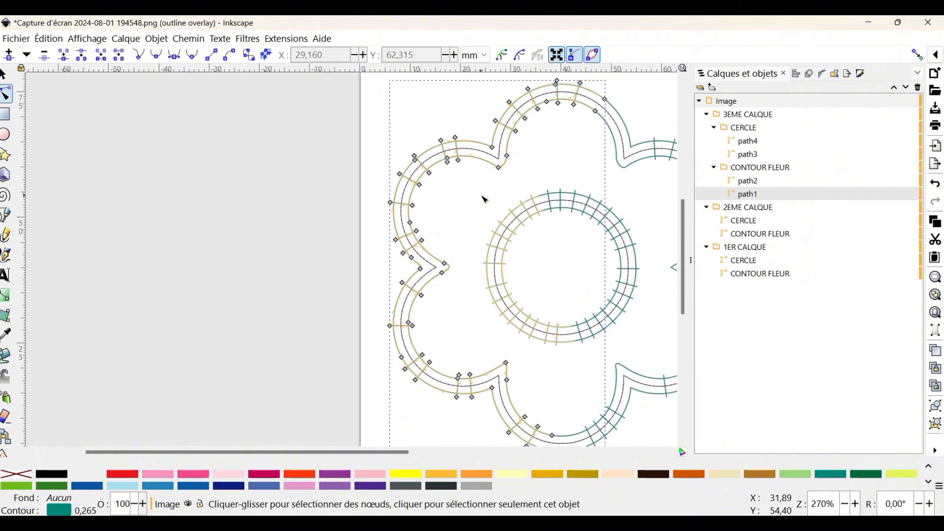
pyautogui.moveTo(364, 451); pyautogui.dragTo(430, 369)
pyautogui.scroll(2, 389, 178)
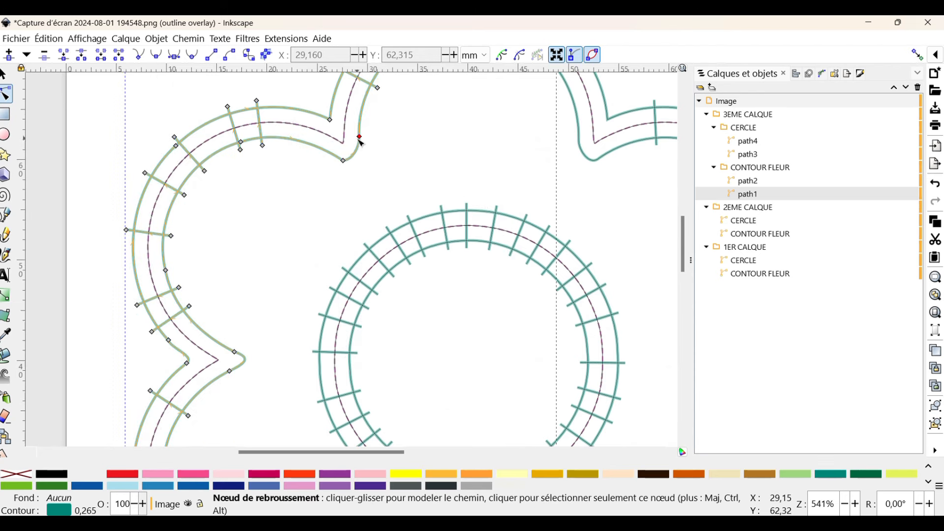
pyautogui.moveTo(361, 142); pyautogui.dragTo(356, 163)
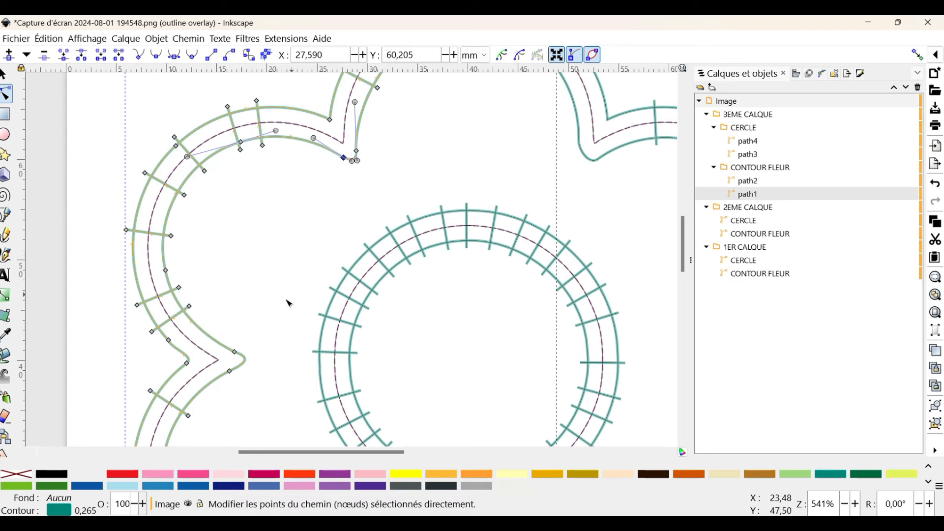
# - Extend the lower node's curve handle on path1's notch between the top and upper-left petals to sharpen the corner
pyautogui.click(236, 353)
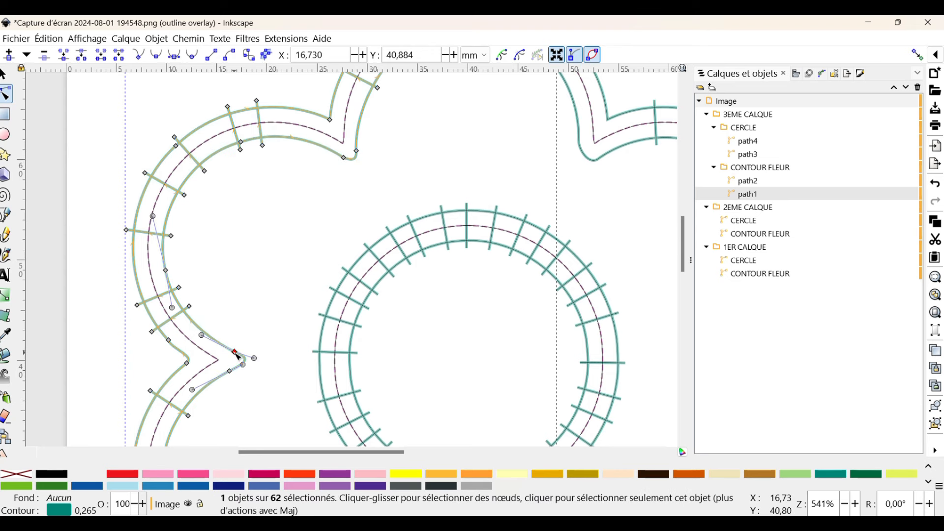
pyautogui.click(345, 158)
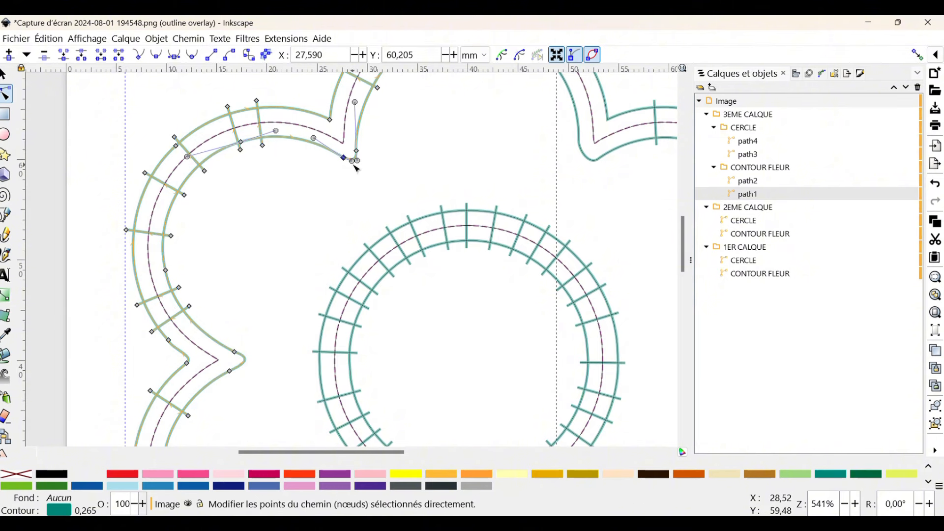
pyautogui.moveTo(358, 161)
pyautogui.mouseDown()
pyautogui.moveTo(366, 165)
pyautogui.moveTo(358, 164)
pyautogui.mouseUp()
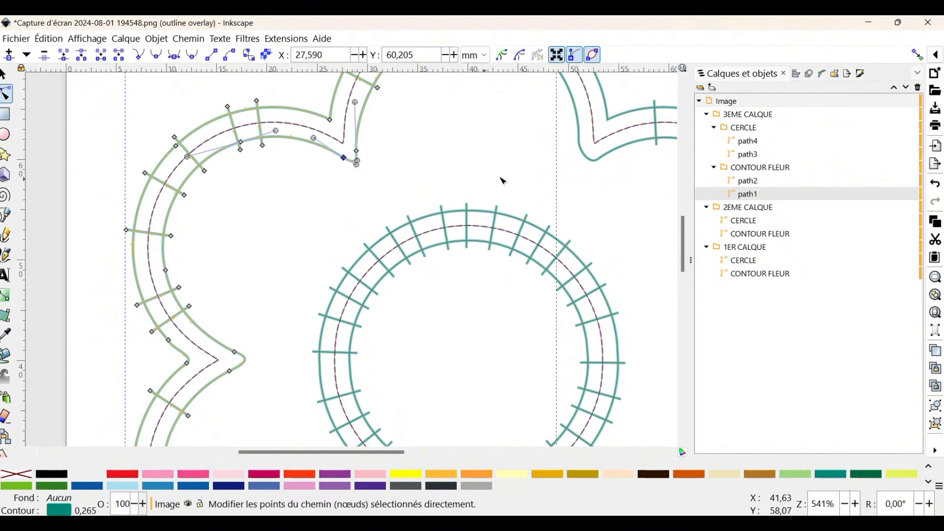
# - Lengthen the curve handles at path2's inner notches beside the top and bottom petals to make both corners more pointed
pyautogui.click(593, 163)
pyautogui.moveTo(583, 146); pyautogui.dragTo(584, 170)
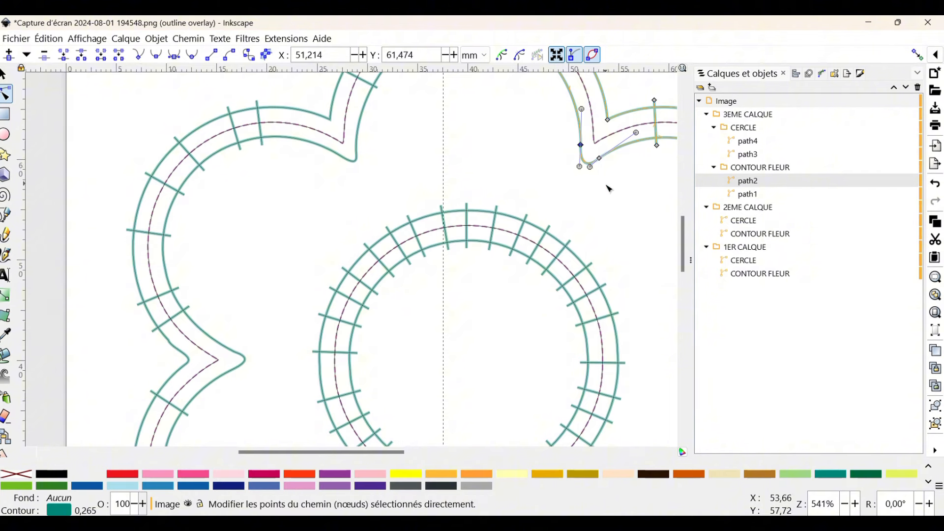
pyautogui.keyDown('ctrl'); pyautogui.scroll(-1, 609, 183); pyautogui.keyUp('ctrl')
pyautogui.moveTo(402, 454); pyautogui.dragTo(478, 464)
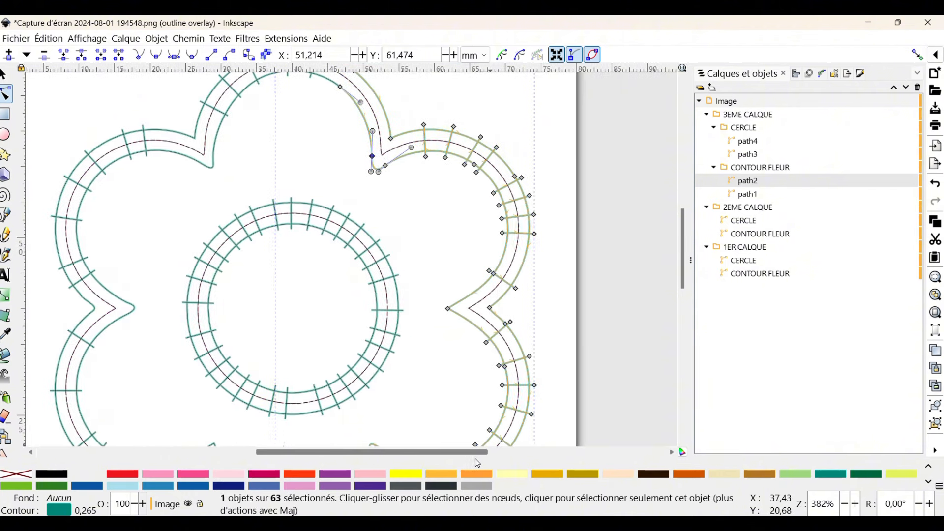
pyautogui.scroll(-4, 458, 314)
pyautogui.scroll(-2, 453, 312)
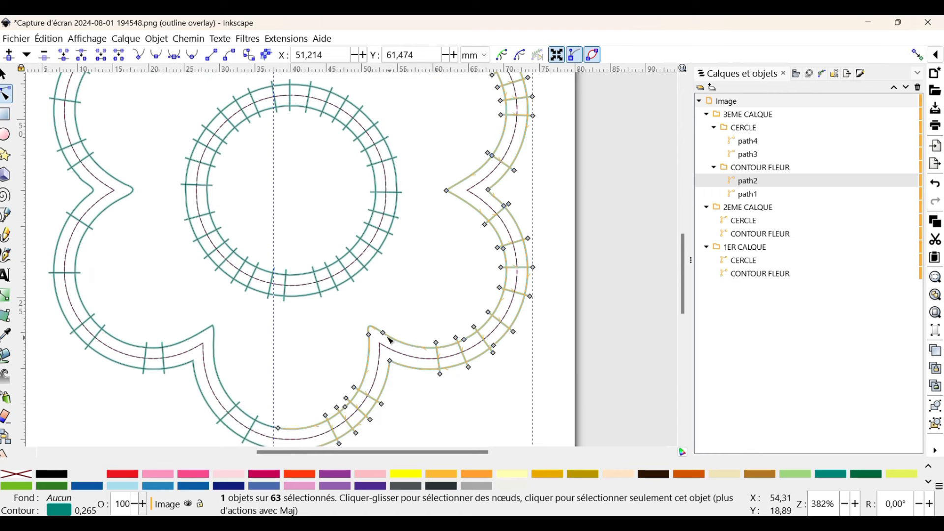
pyautogui.click(385, 339)
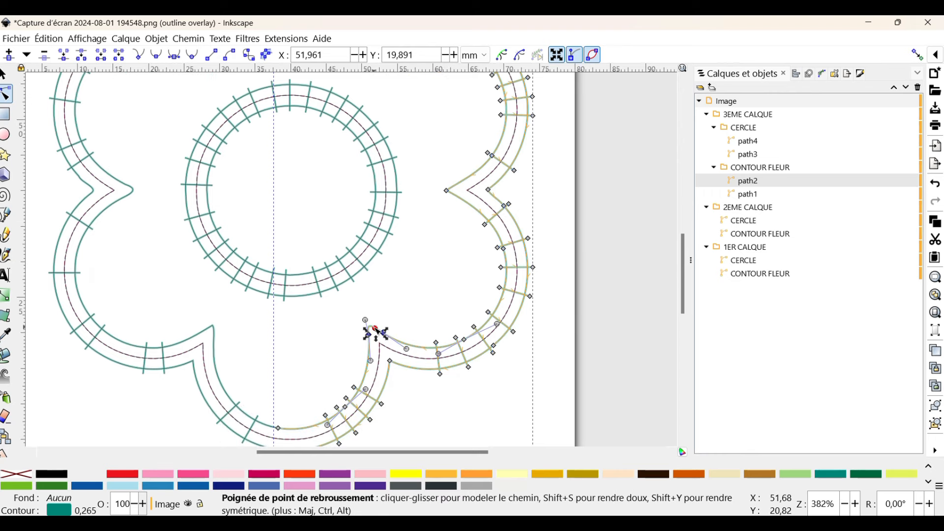
pyautogui.moveTo(376, 329); pyautogui.dragTo(370, 317)
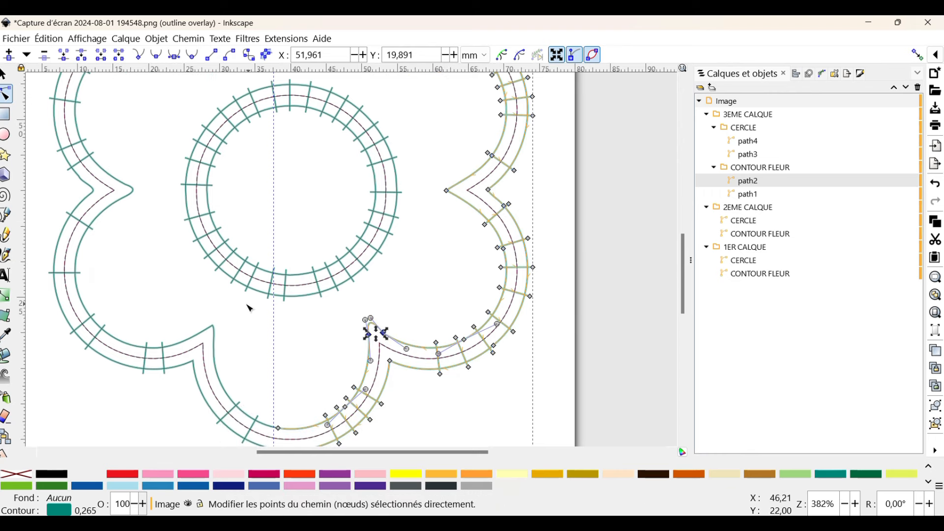
# - Move path1's inner notch node between the bottom and lower-left petals to about 26.4, 19.7 mm
pyautogui.click(215, 329)
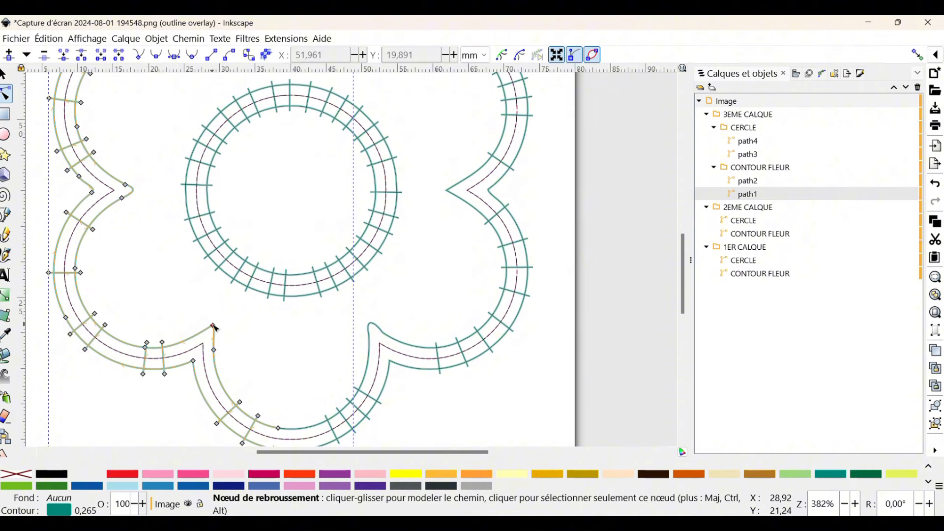
pyautogui.moveTo(215, 327)
pyautogui.mouseDown()
pyautogui.moveTo(199, 333)
pyautogui.moveTo(216, 339)
pyautogui.moveTo(213, 326)
pyautogui.mouseUp()
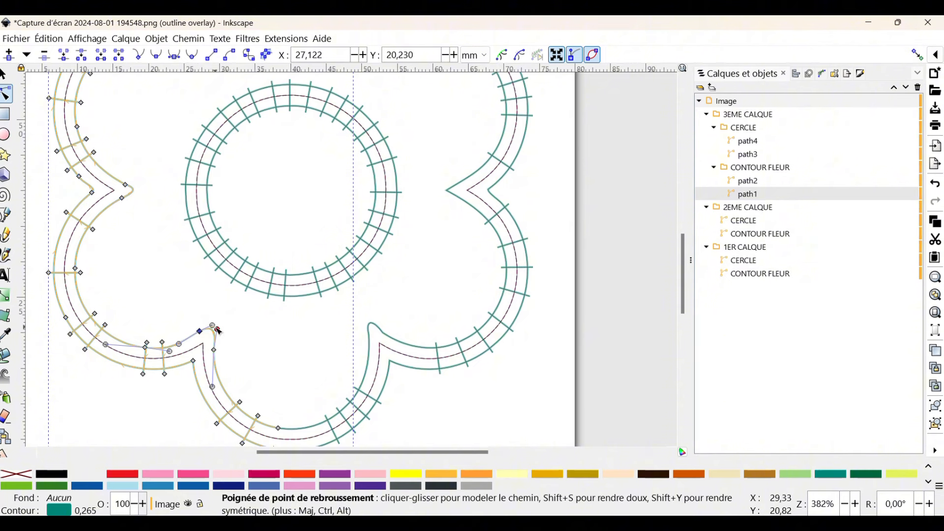
pyautogui.moveTo(219, 331); pyautogui.dragTo(196, 333)
pyautogui.click(245, 337)
# - Preview the 3EME CALQUE group's satin stitches in the Ink/Stitch parameters and close them without applying changes
pyautogui.scroll(-1, 302, 358)
pyautogui.click(748, 114)
pyautogui.click(286, 39)
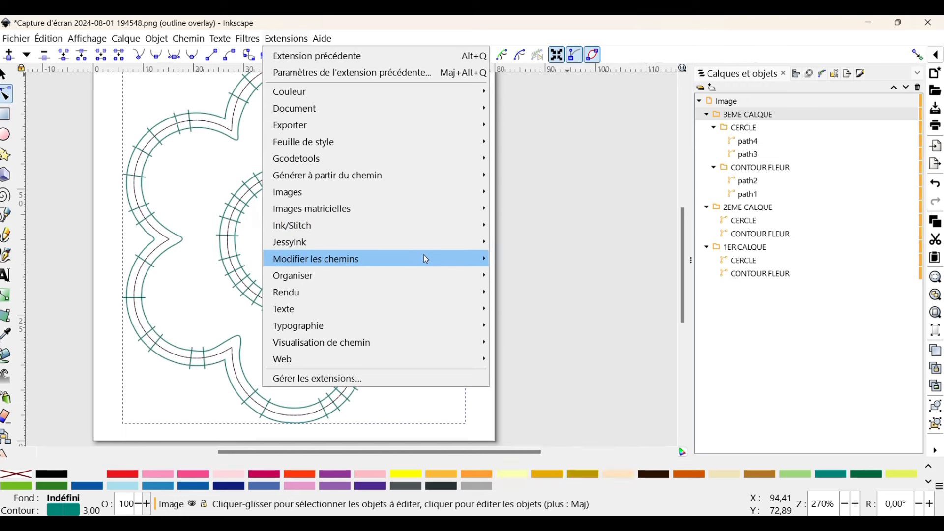
pyautogui.moveTo(410, 236)
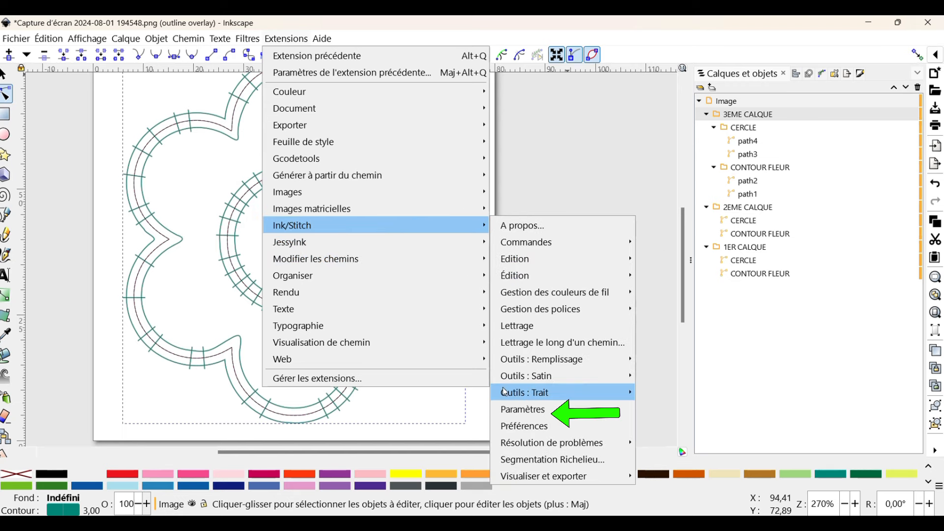
pyautogui.click(516, 412)
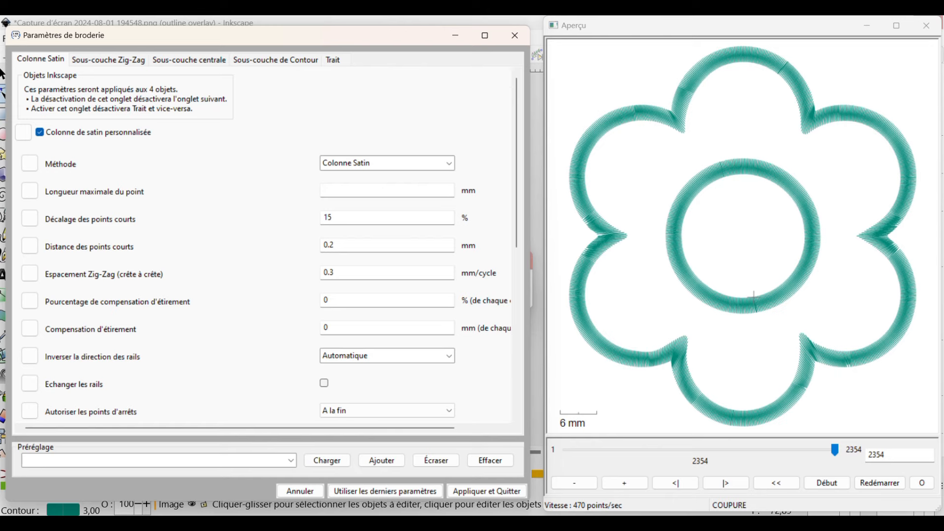
pyautogui.click(304, 496)
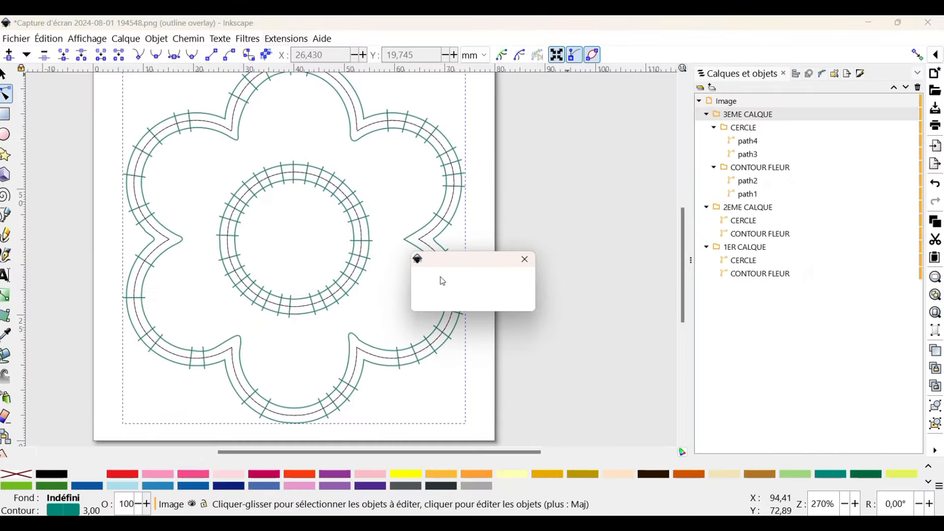
# - Add a node on each side of path2's inner notch tip between the upper-right and lower-right petals, and delete the tip node
pyautogui.click(407, 240)
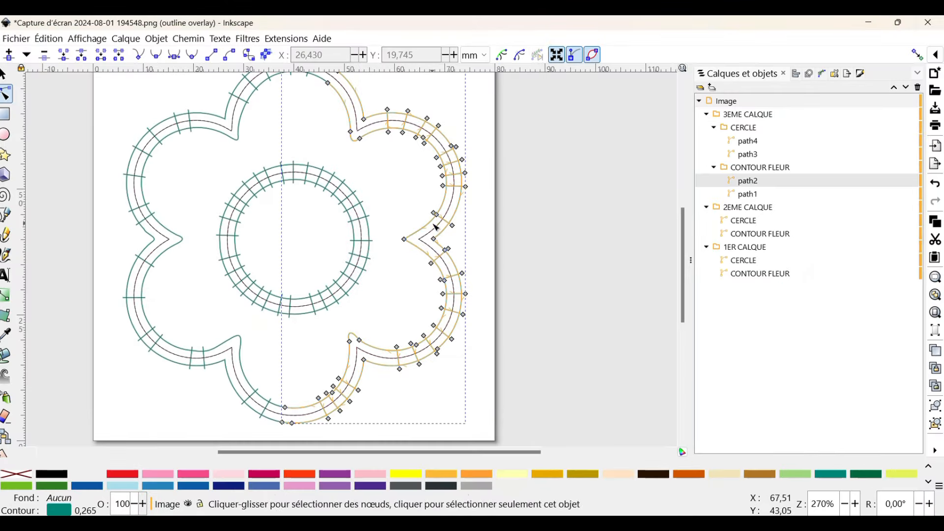
pyautogui.scroll(4, 397, 268)
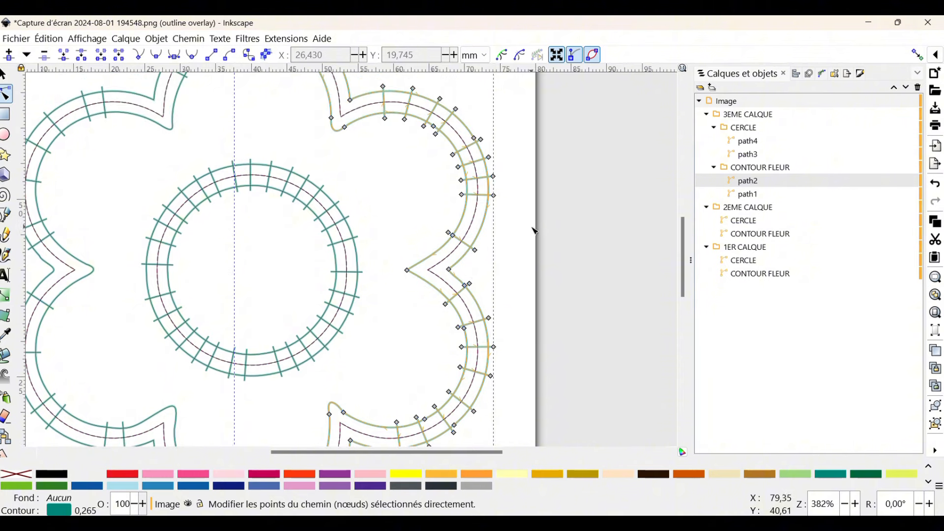
pyautogui.scroll(4, 475, 281)
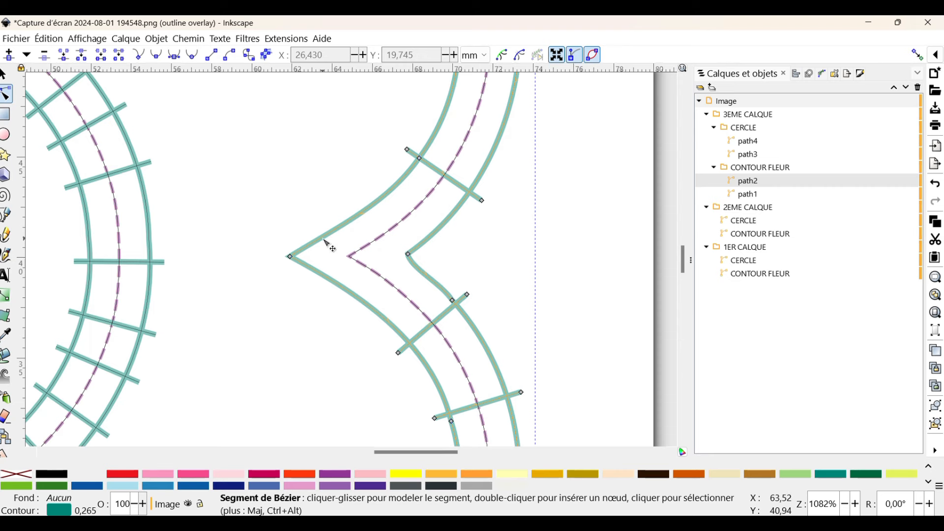
pyautogui.click(326, 241)
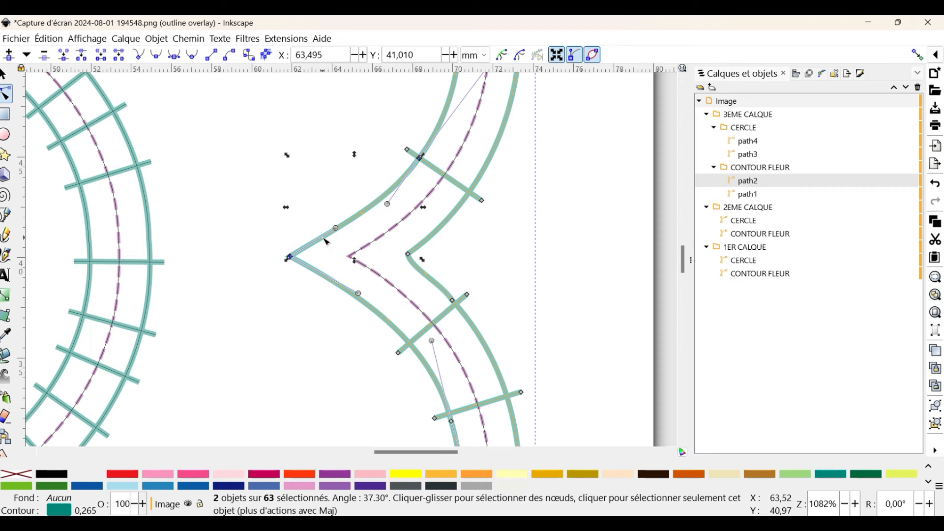
pyautogui.doubleClick(320, 274)
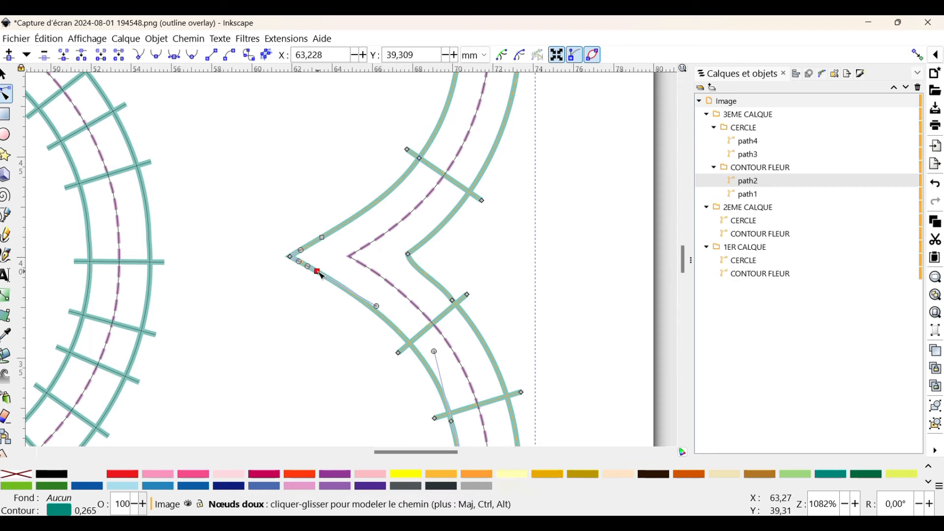
pyautogui.click(292, 257)
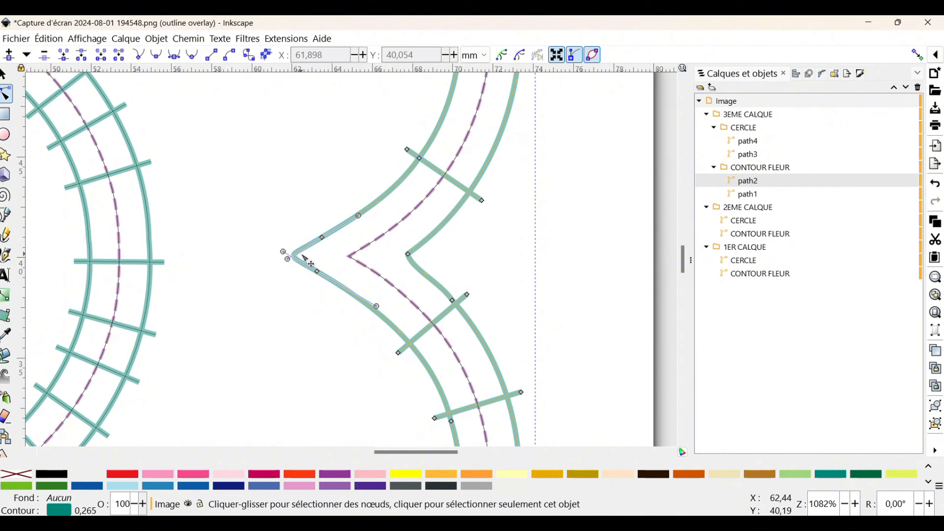
pyautogui.click(589, 228)
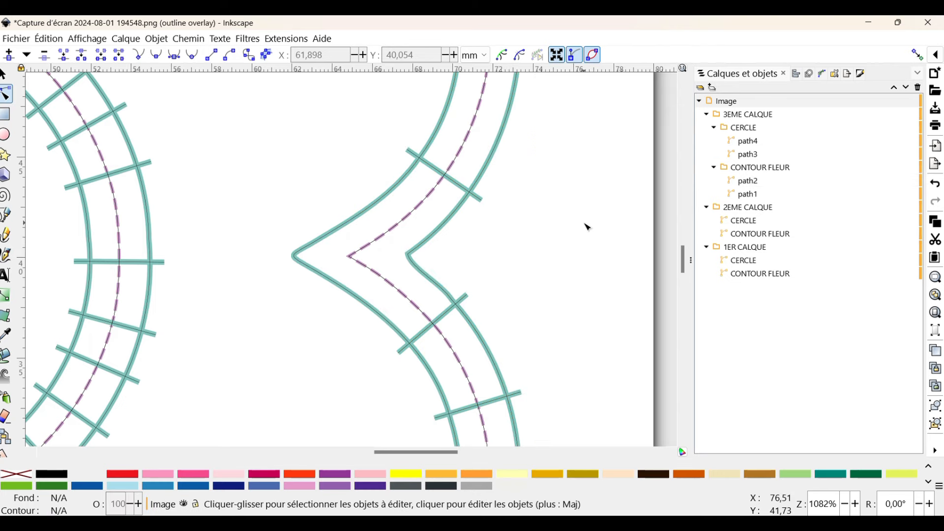
# - Adjust the curve handles of the two nodes flanking path2's notch between the upper-right and lower-right petals to refine its rounded tip
pyautogui.click(749, 115)
pyautogui.keyDown('ctrl'); pyautogui.scroll(-4, 422, 225); pyautogui.keyUp('ctrl')
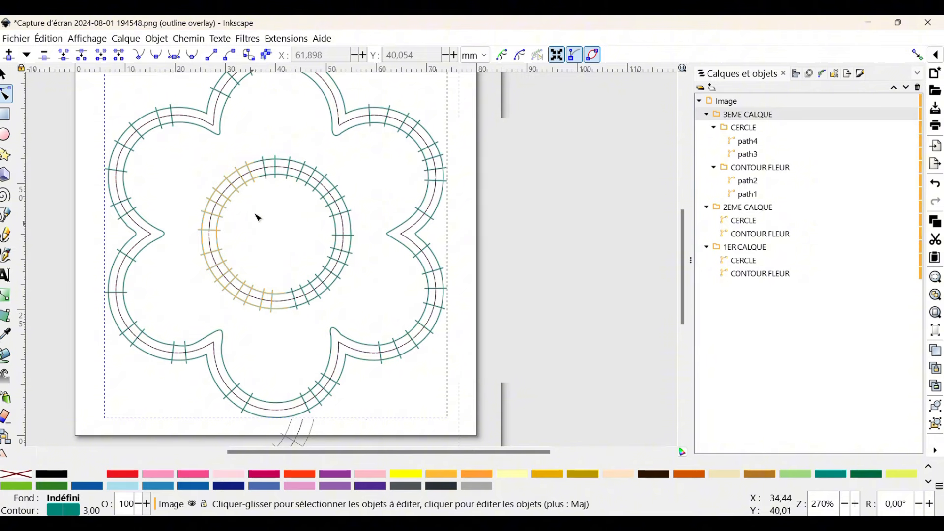
pyautogui.click(390, 239)
pyautogui.keyDown('ctrl'); pyautogui.scroll(3, 392, 231); pyautogui.keyUp('ctrl')
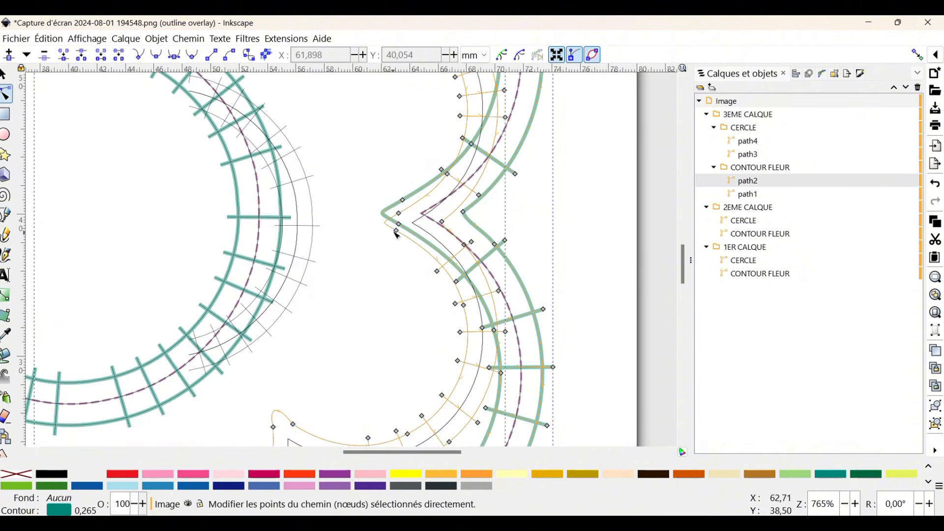
pyautogui.click(377, 211)
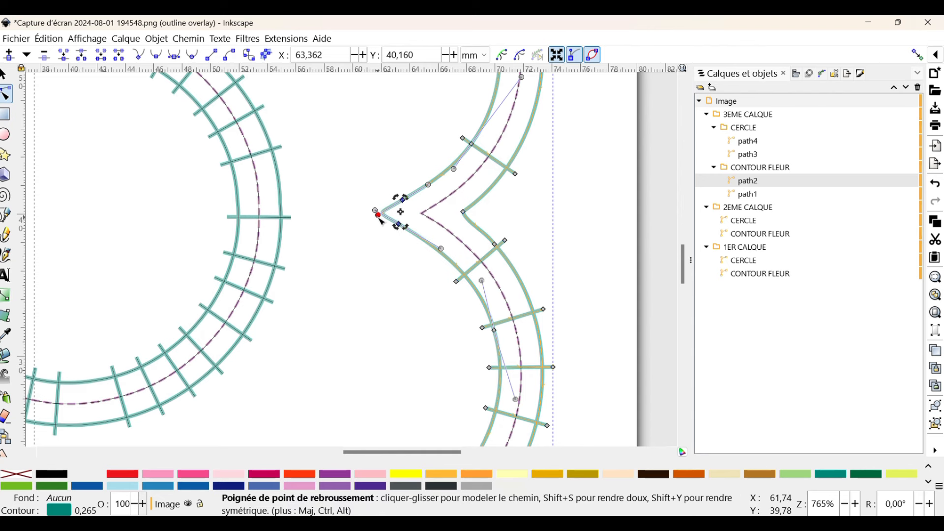
pyautogui.moveTo(387, 217); pyautogui.dragTo(389, 213)
pyautogui.moveTo(387, 213); pyautogui.dragTo(384, 217)
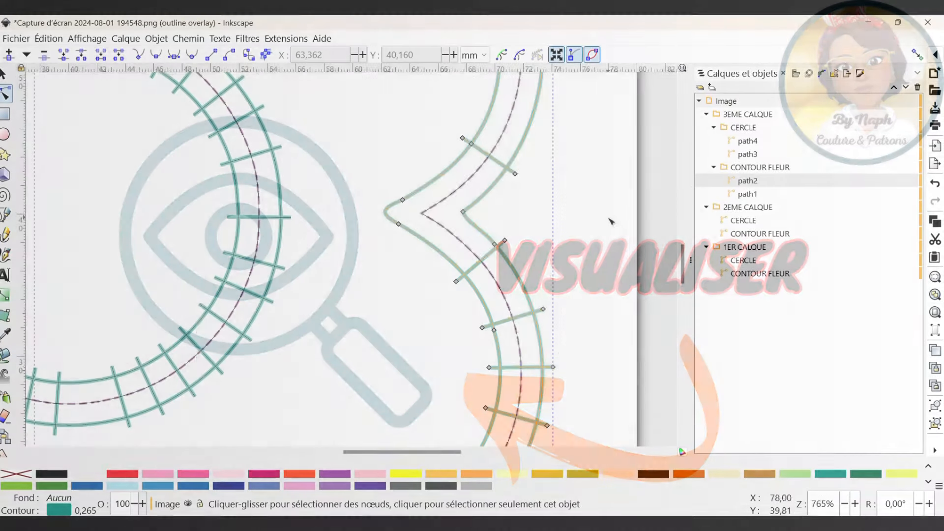
# - Preview the 3EME CALQUE group's satin columns in the Ink/Stitch parameters and apply the settings
pyautogui.scroll(1, 609, 237)
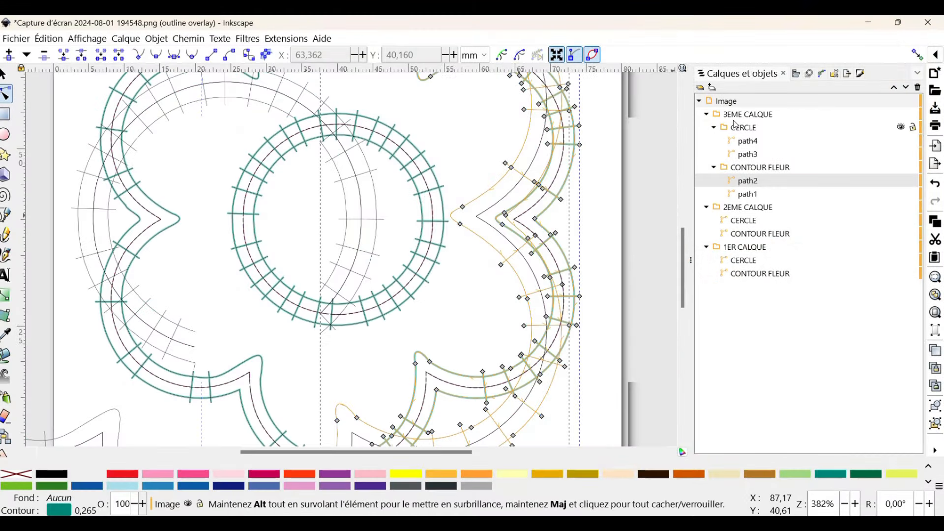
pyautogui.click(630, 170)
pyautogui.scroll(-2, 592, 188)
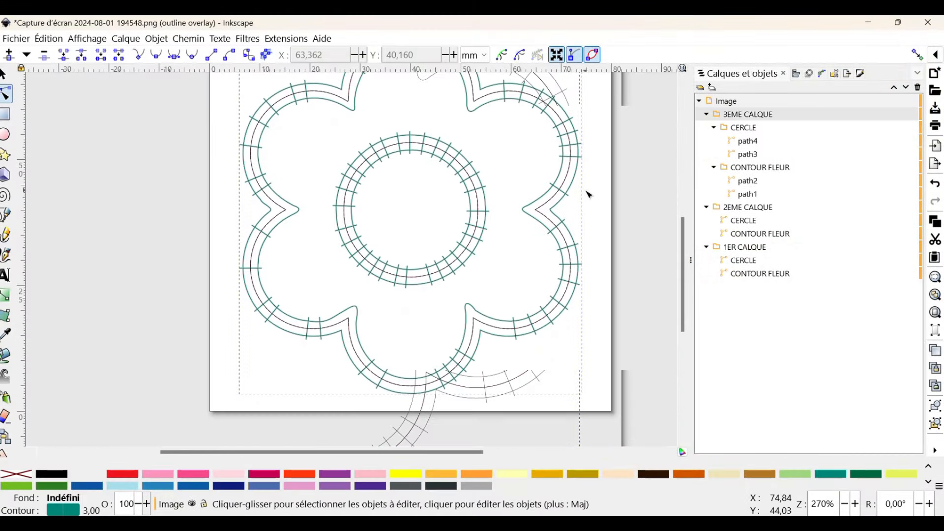
pyautogui.click(293, 42)
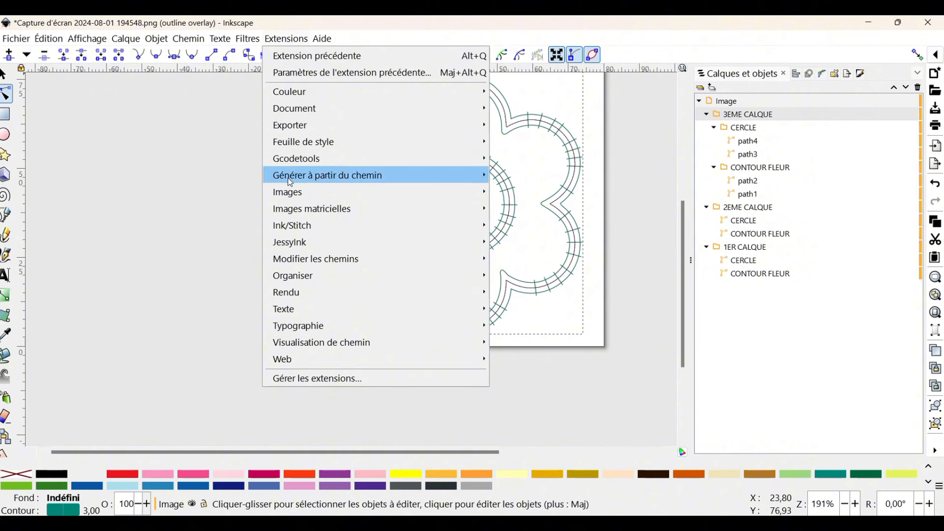
pyautogui.moveTo(293, 227)
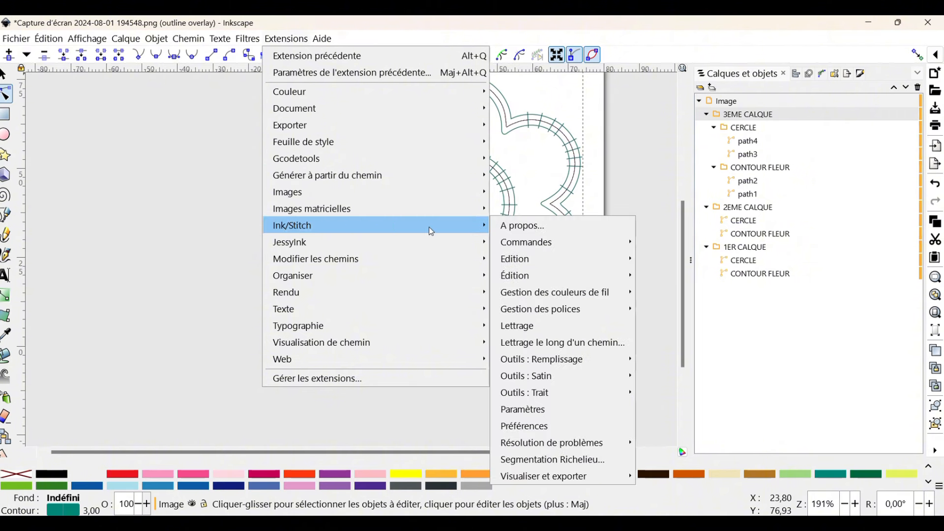
pyautogui.click(544, 412)
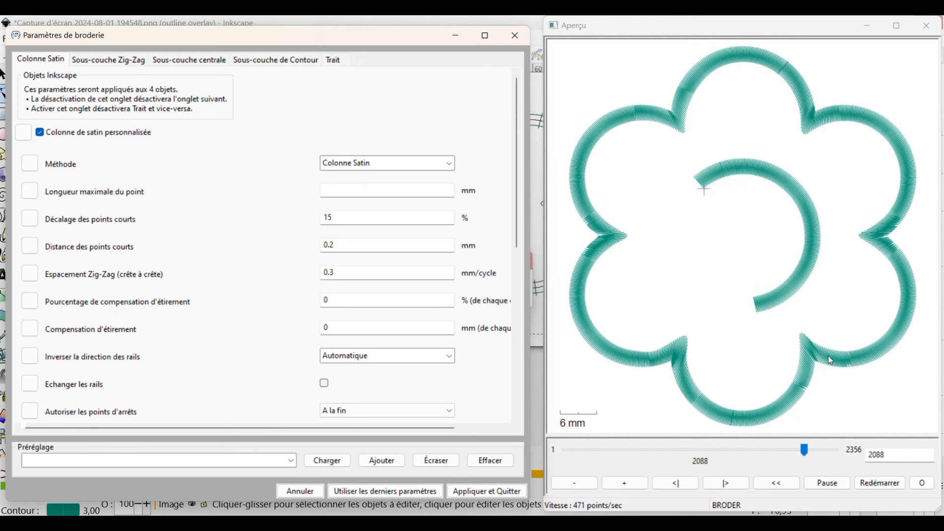
pyautogui.click(502, 493)
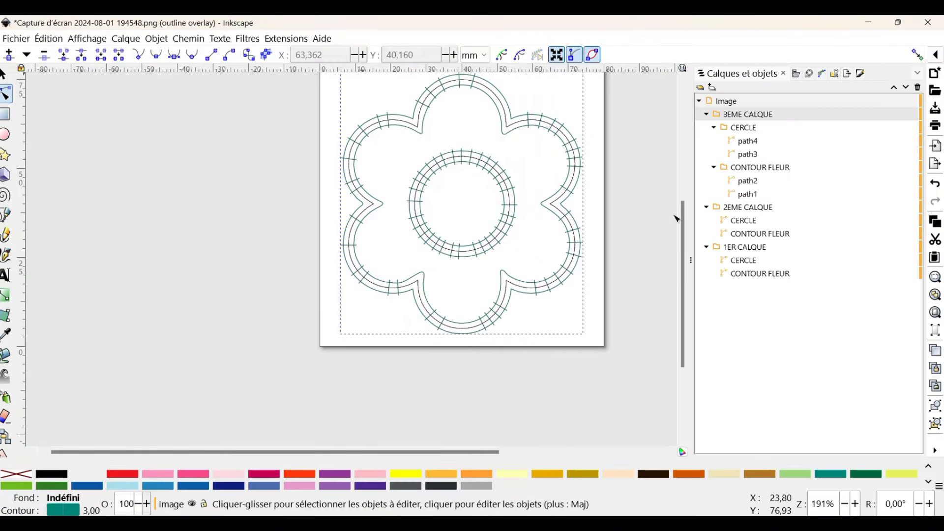
# - Simulate the 3EME CALQUE group's embroidery at 512 points per second, check its realistic rendering and close the simulator
pyautogui.click(286, 39)
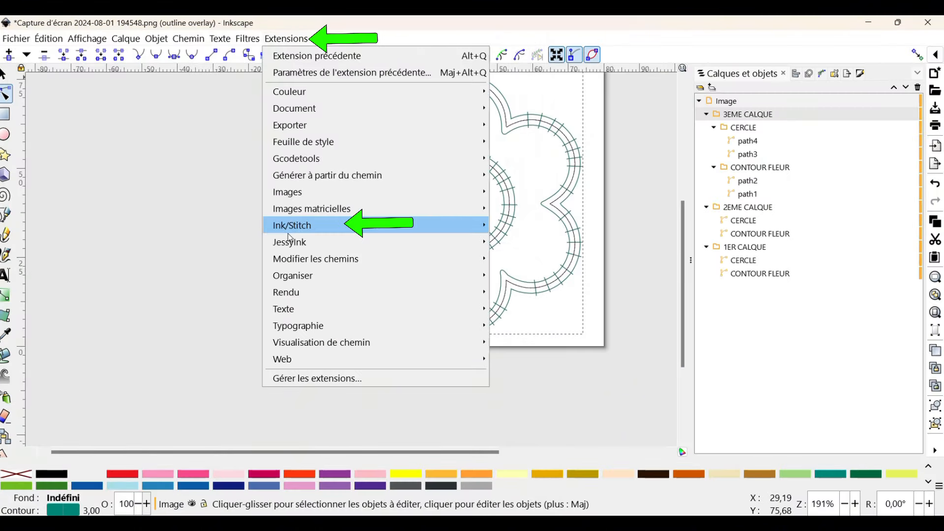
pyautogui.moveTo(304, 228)
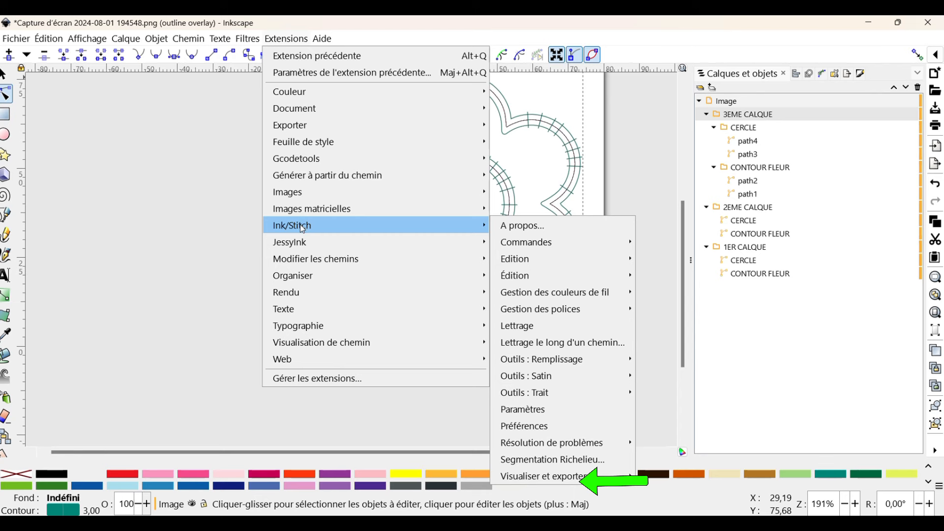
pyautogui.moveTo(565, 481)
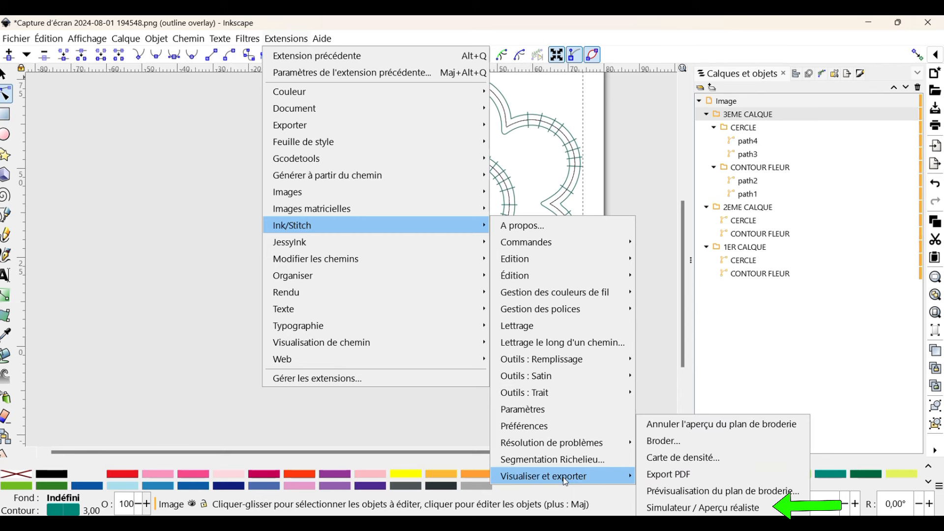
pyautogui.click(677, 506)
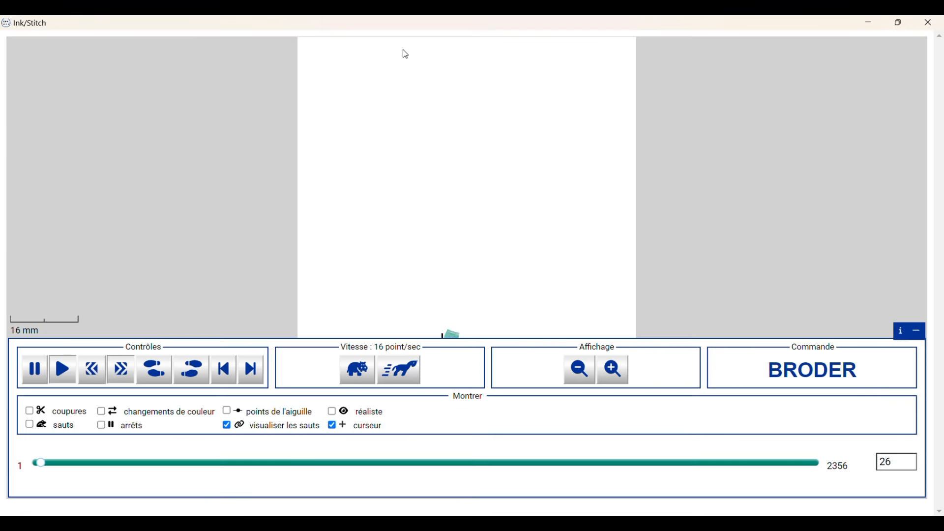
pyautogui.click(400, 371)
pyautogui.click(399, 371)
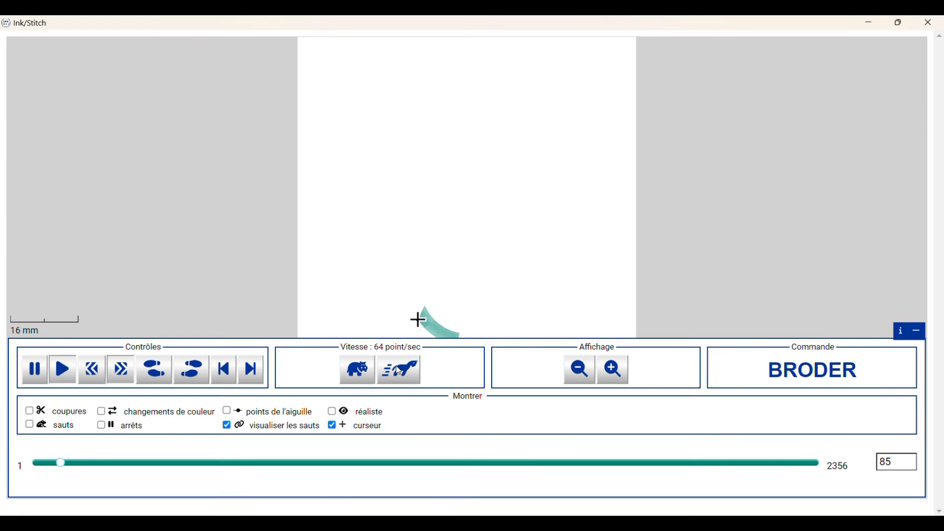
pyautogui.click(400, 372)
pyautogui.click(399, 371)
pyautogui.click(400, 371)
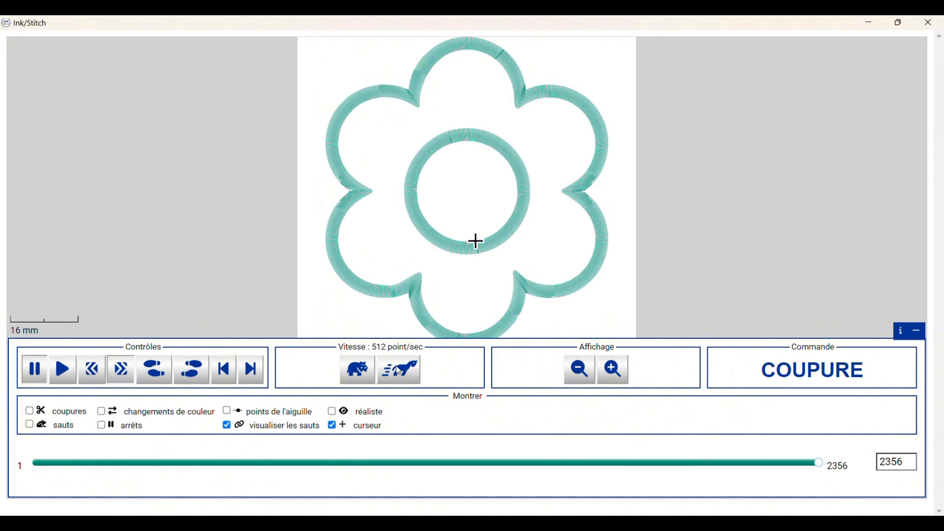
pyautogui.click(333, 412)
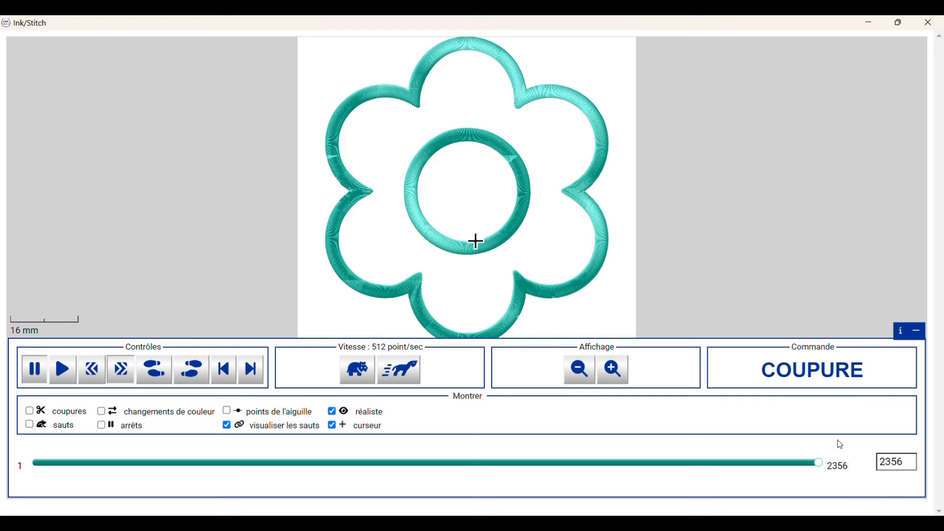
pyautogui.click(930, 20)
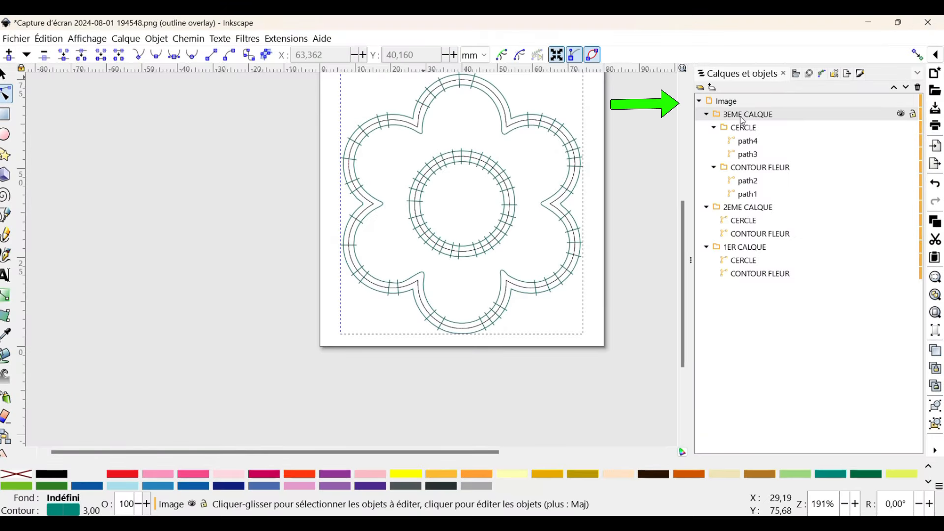
# - Simulate the embroidery of the whole Image layer in the Ink/Stitch simulator at 256 points per second
pyautogui.click(732, 102)
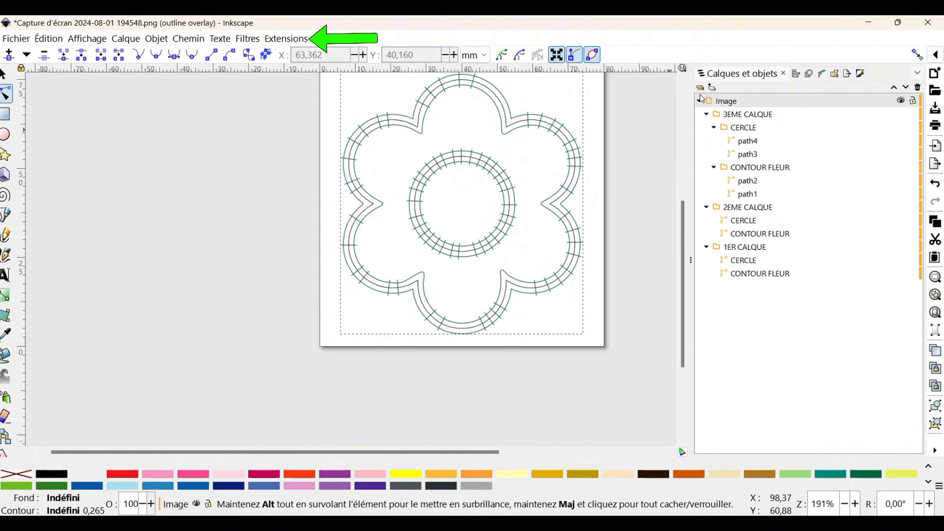
pyautogui.click(287, 39)
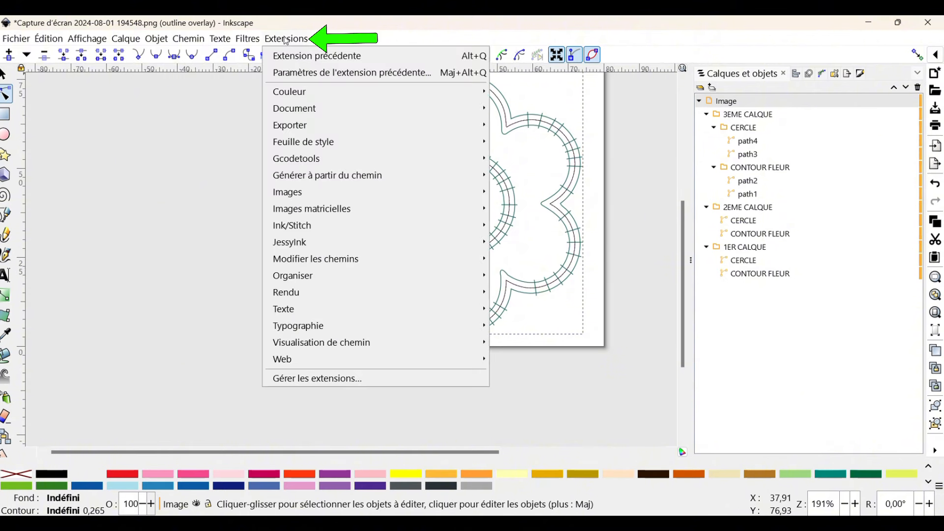
pyautogui.moveTo(293, 227)
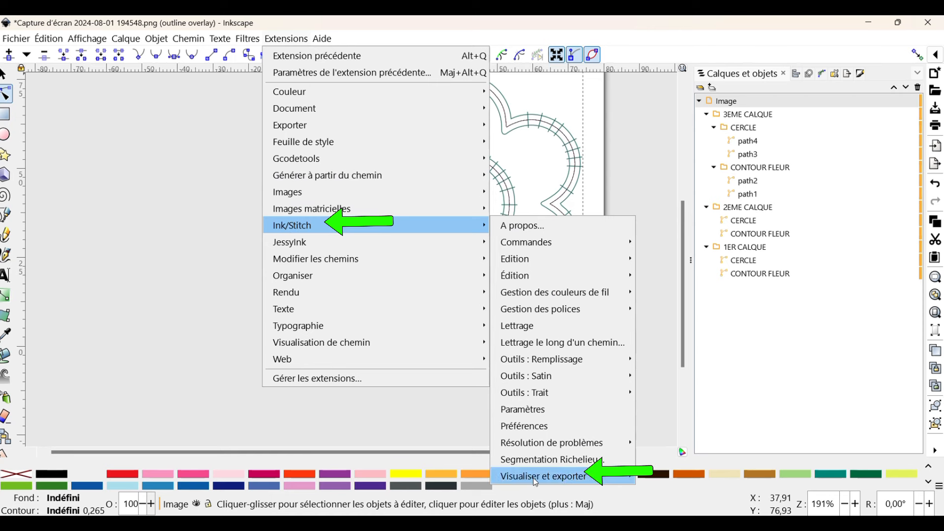
pyautogui.moveTo(540, 477)
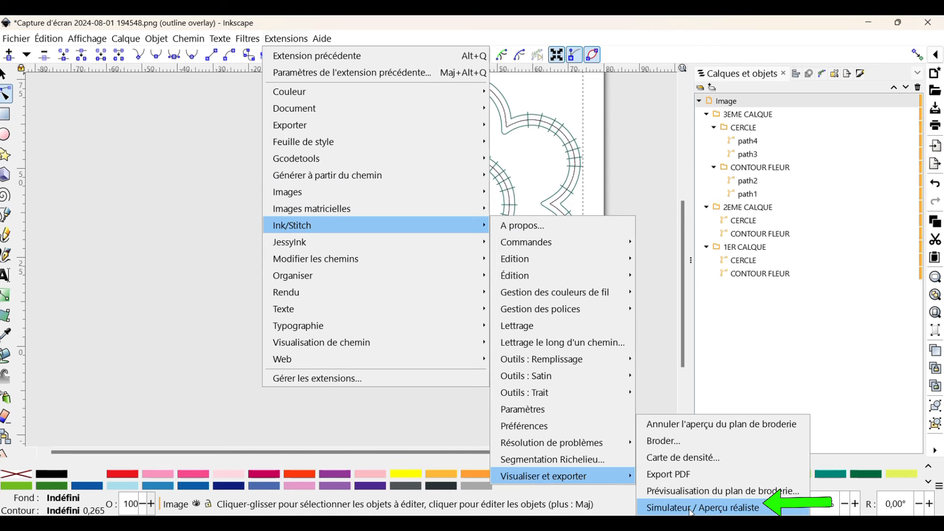
pyautogui.click(695, 509)
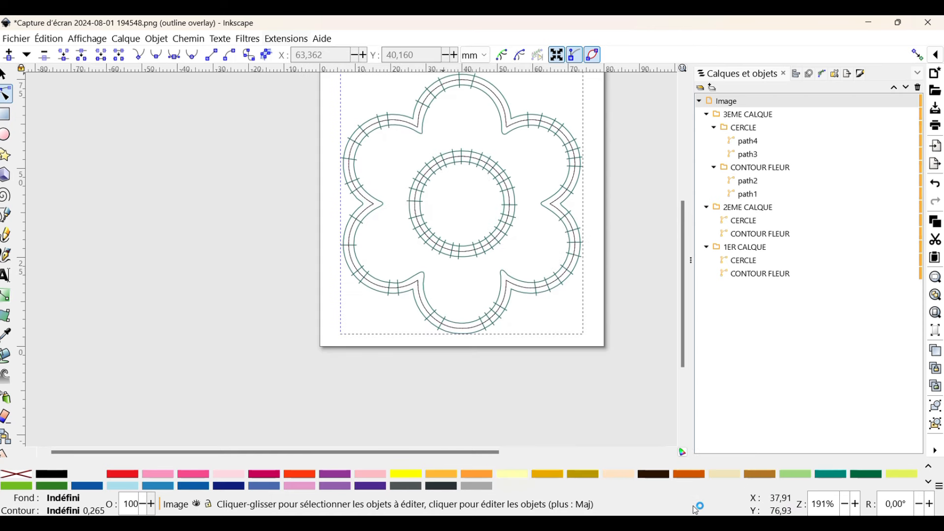
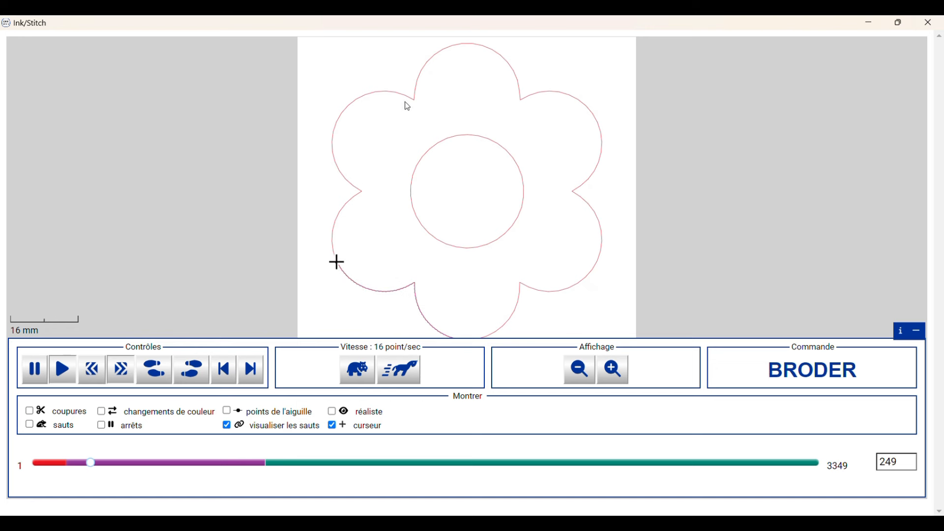
pyautogui.click(402, 377)
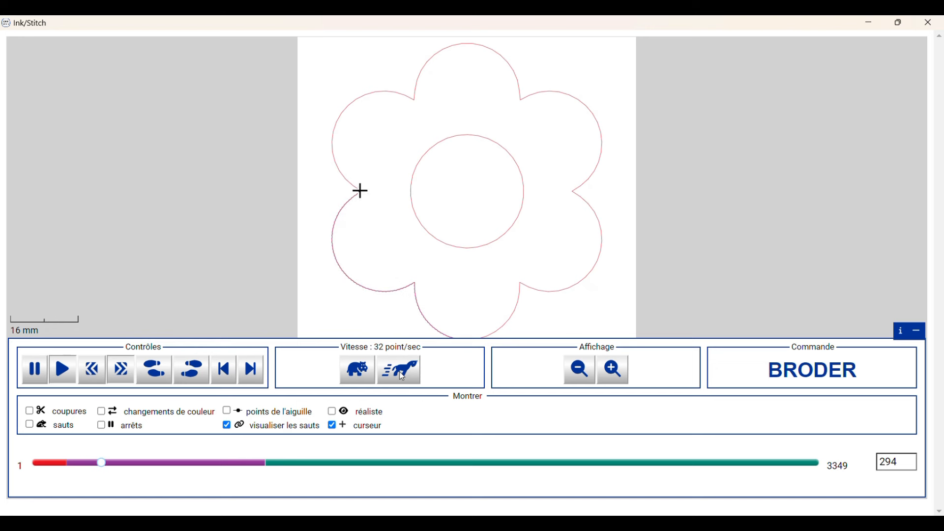
pyautogui.click(402, 377)
pyautogui.click(402, 377)
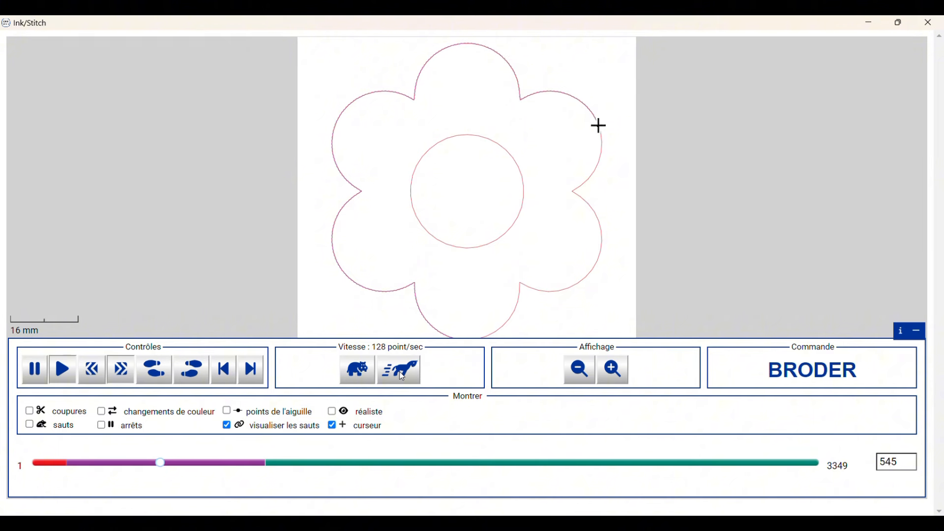
pyautogui.click(403, 377)
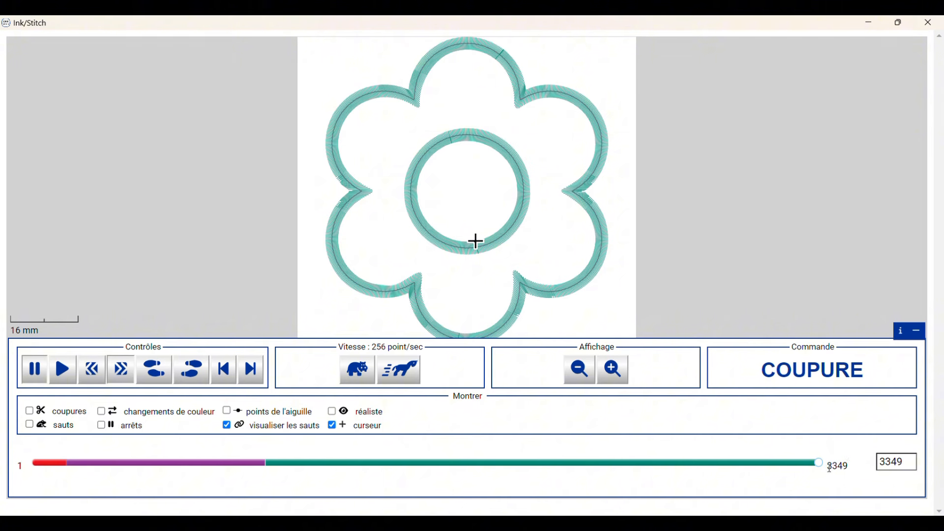
# - Hide the cursor and jump stitches, enable realistic rendering and examine the satin stitches closely around the lower notches and circle
pyautogui.click(334, 426)
pyautogui.scroll(5, 474, 304)
pyautogui.moveTo(455, 207)
pyautogui.mouseDown()
pyautogui.moveTo(474, 233)
pyautogui.moveTo(533, 226)
pyautogui.moveTo(525, 216)
pyautogui.moveTo(549, 225)
pyautogui.moveTo(511, 216)
pyautogui.mouseUp()
pyautogui.click(332, 413)
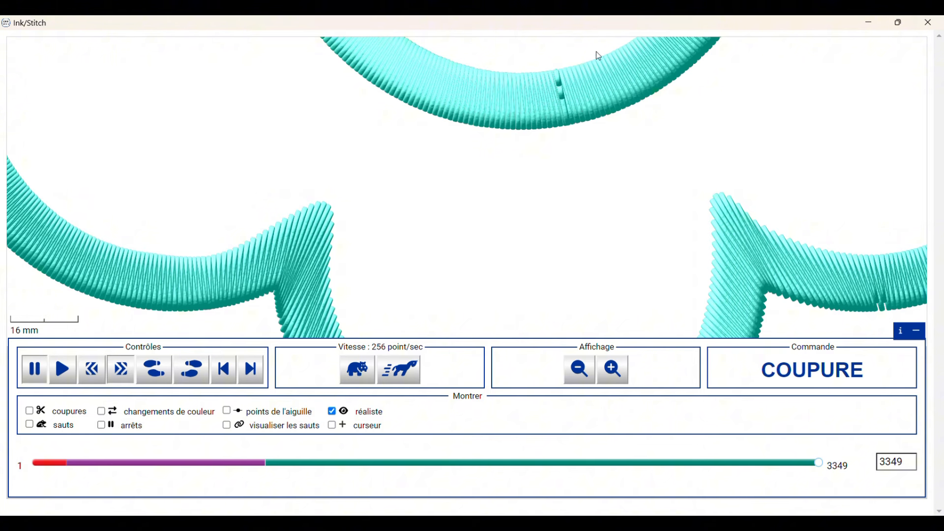
# - Examine the realistic satin stitches around the central circle and the flower's upper notches, and close the simulator
pyautogui.scroll(3, 597, 57)
pyautogui.scroll(1, 422, 319)
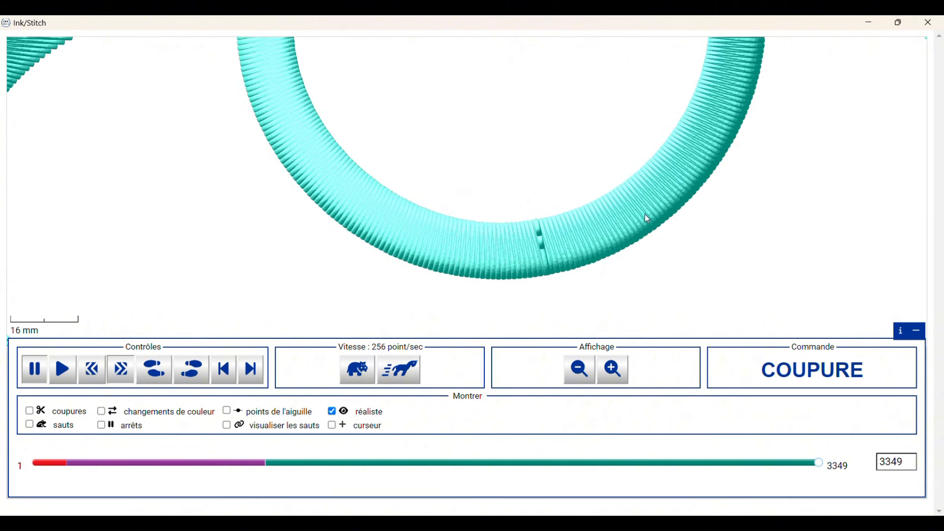
pyautogui.scroll(5, 651, 207)
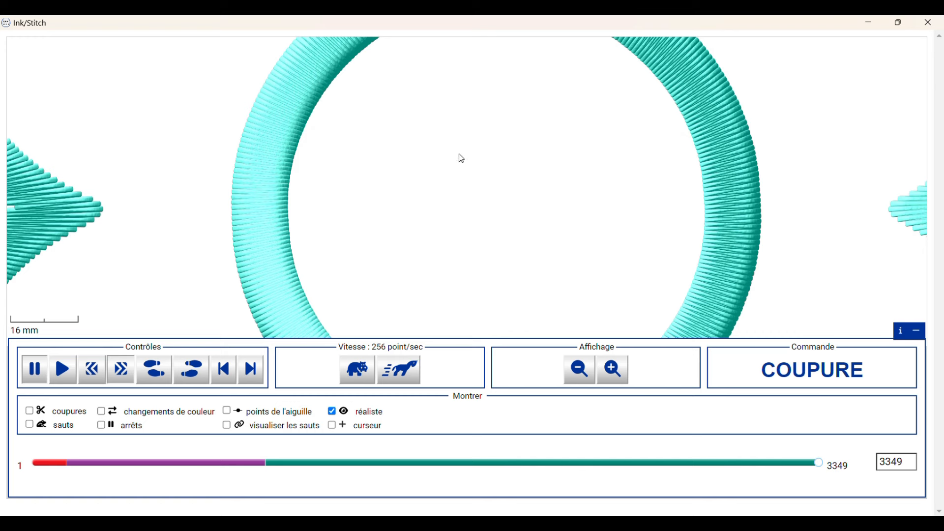
pyautogui.scroll(1, 53, 226)
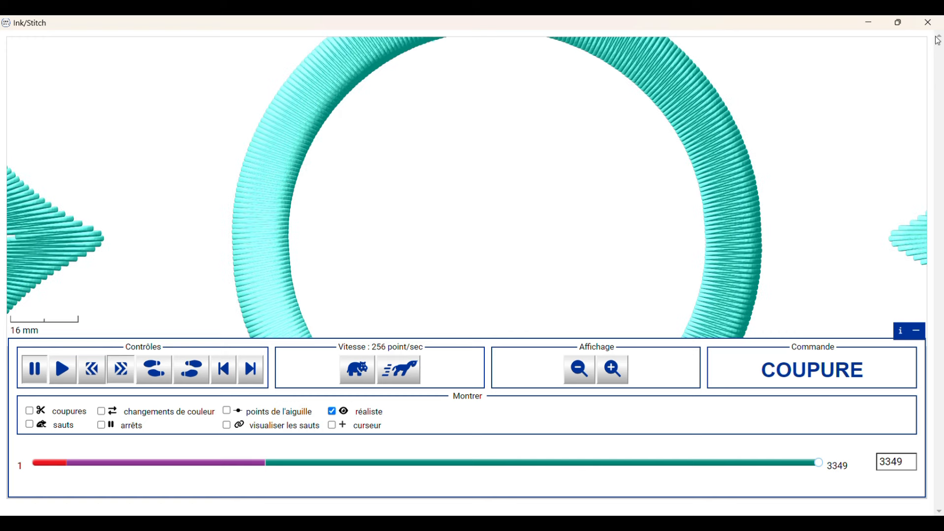
pyautogui.scroll(8, 438, 252)
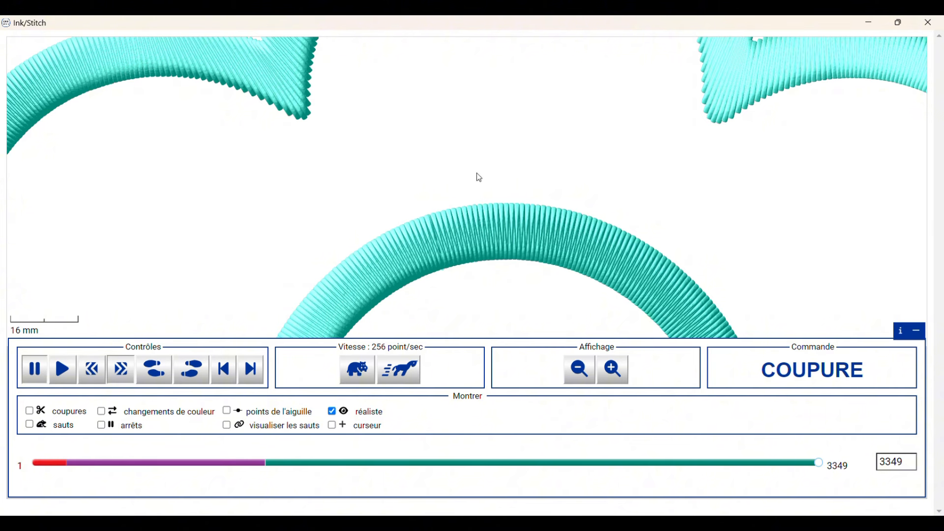
pyautogui.click(929, 23)
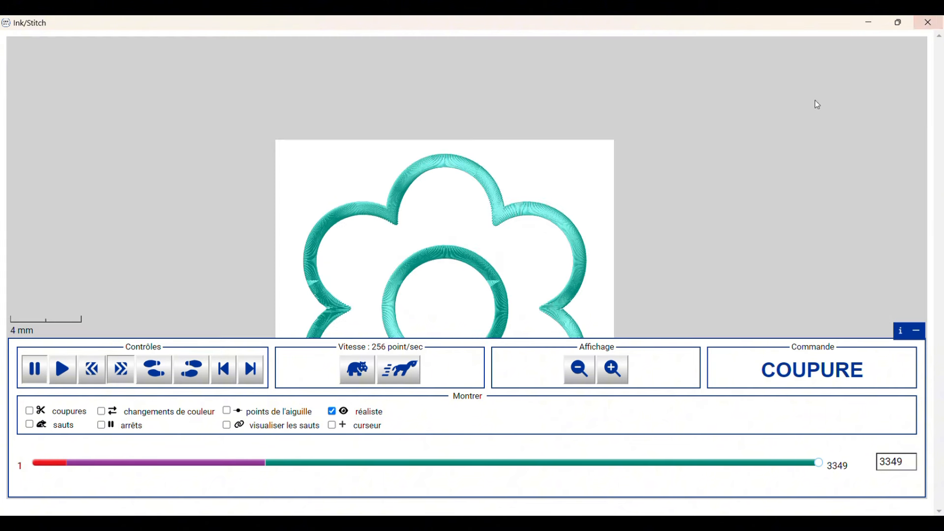
pyautogui.click(929, 23)
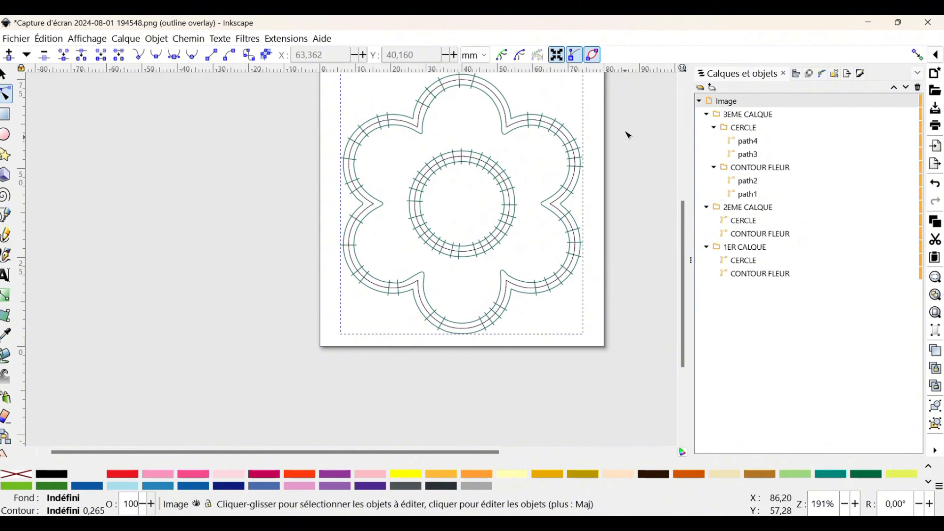
pyautogui.click(636, 182)
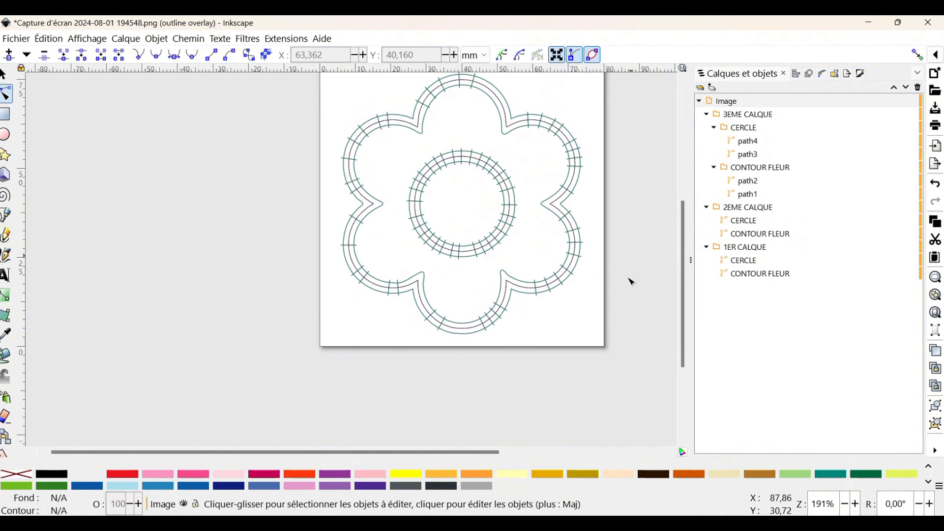
pyautogui.moveTo(612, 378); pyautogui.dragTo(278, 78)
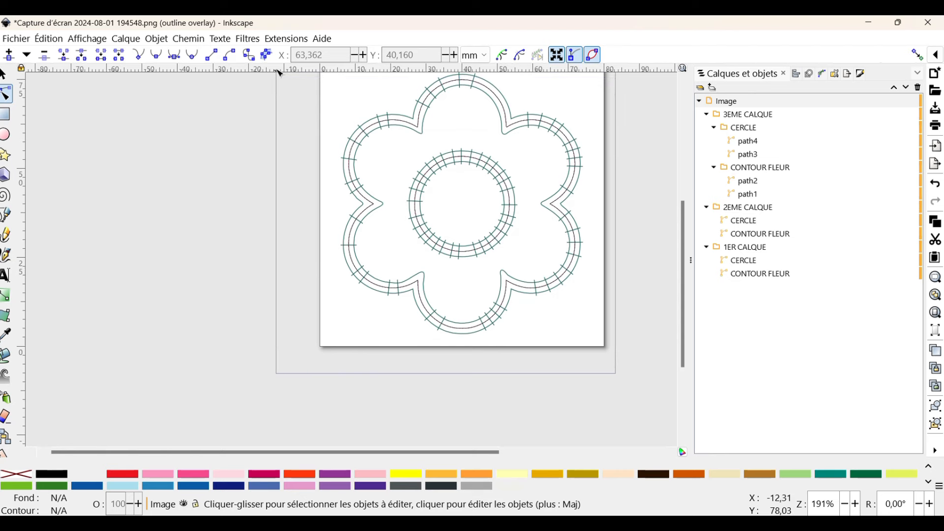
pyautogui.scroll(2, 442, 339)
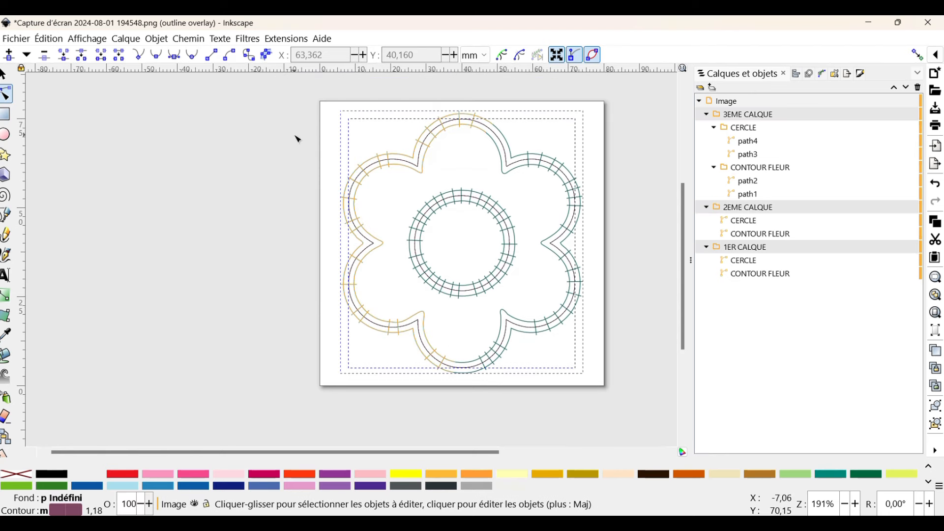
pyautogui.click(295, 100)
pyautogui.moveTo(294, 84); pyautogui.dragTo(636, 382)
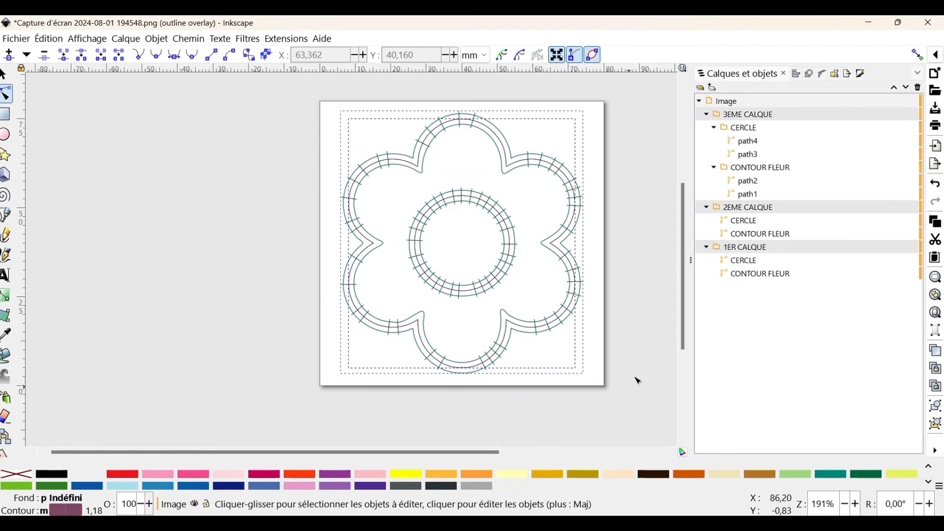
pyautogui.click(763, 117)
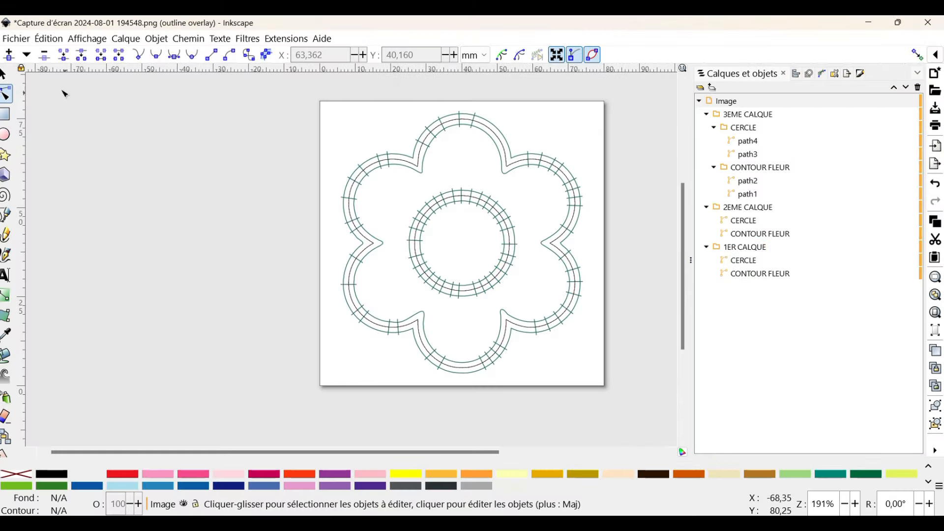
# - Save the design as an Inkscape SVG named FLEUR 70 in the broderie folder
pyautogui.click(18, 40)
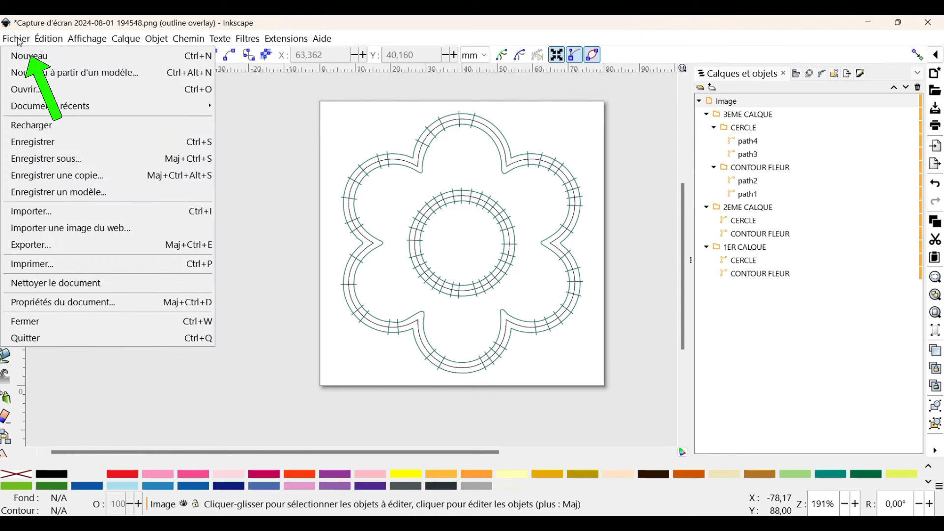
pyautogui.click(70, 159)
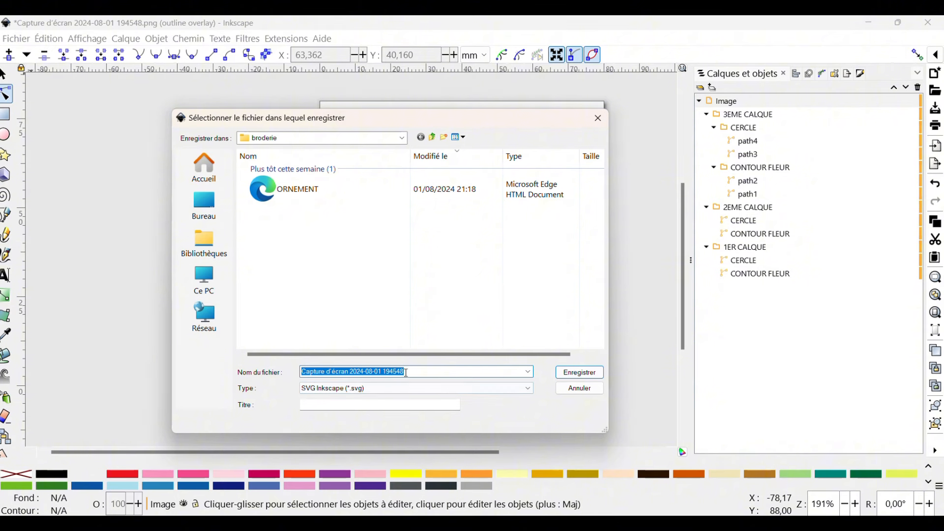
pyautogui.write('FLEUR')
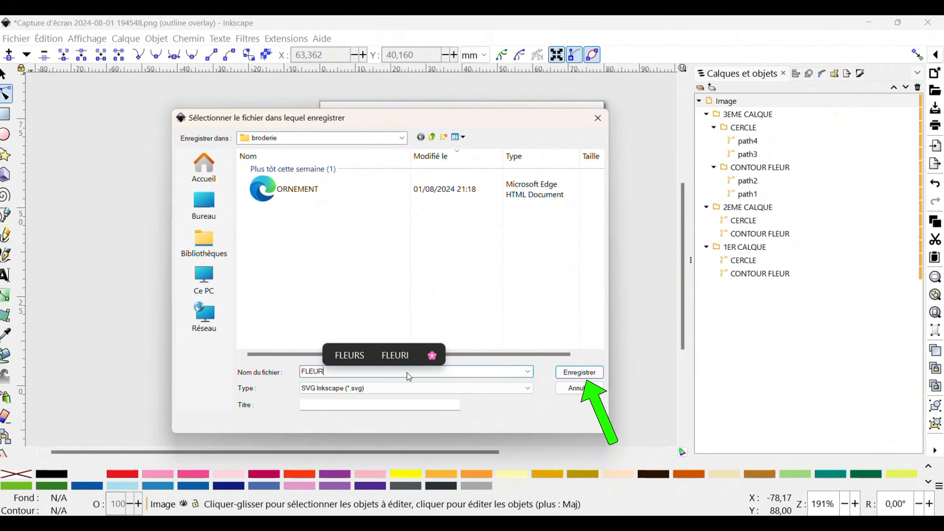
pyautogui.write(' 70')
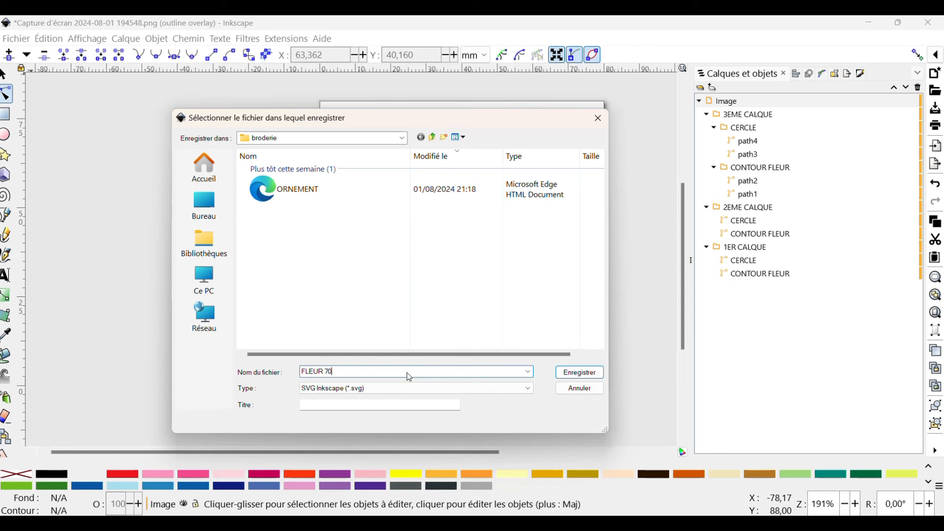
pyautogui.press('Return')
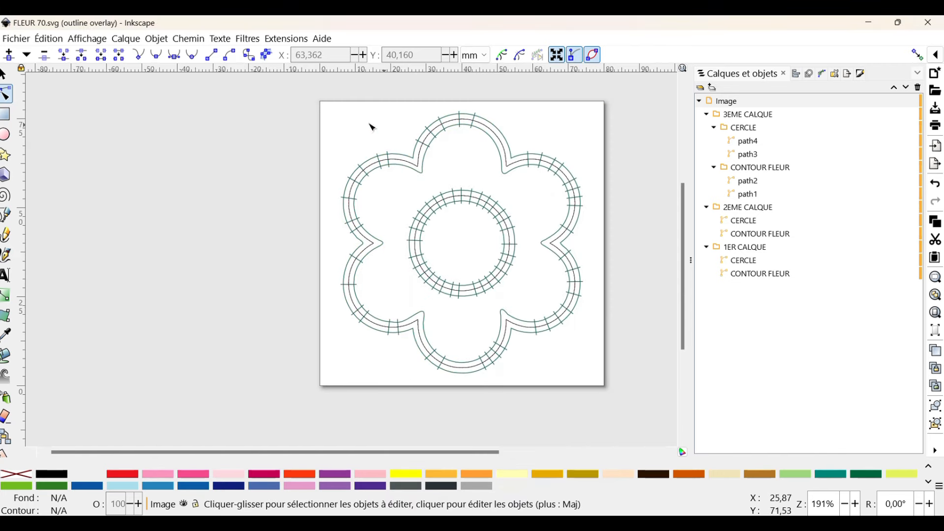
# - Save the design as FLEUR 70 in Ink/Stitch's Brother embroidery format (.pes) in the BRODERIE TUTO folder on the USB drive (D:)
pyautogui.click(20, 39)
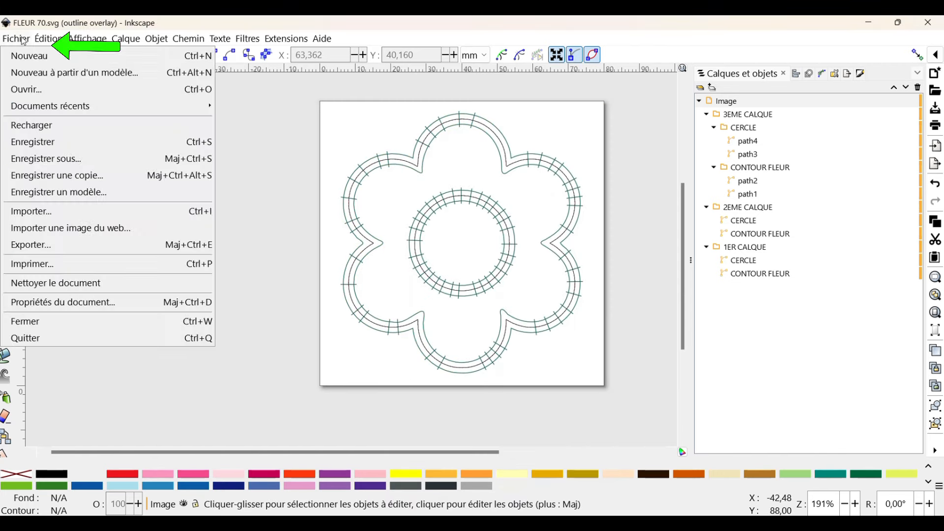
pyautogui.click(57, 164)
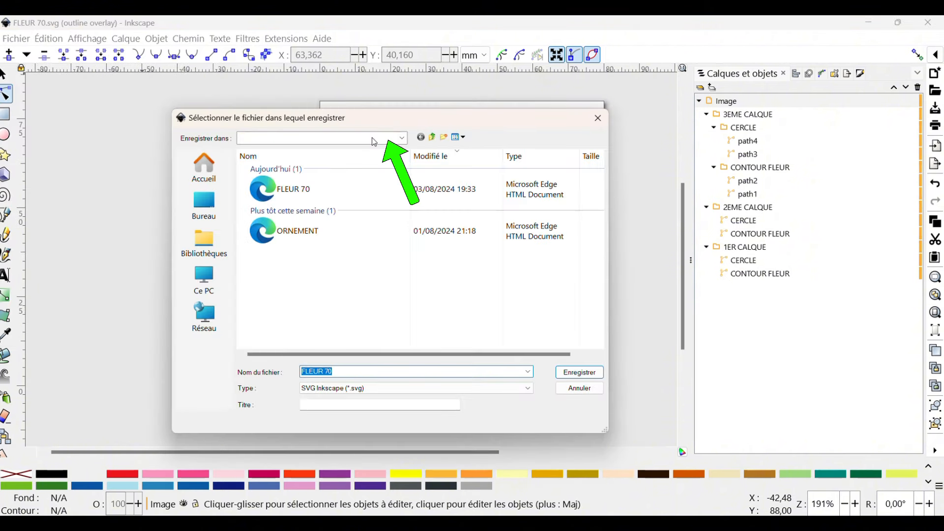
pyautogui.click(374, 142)
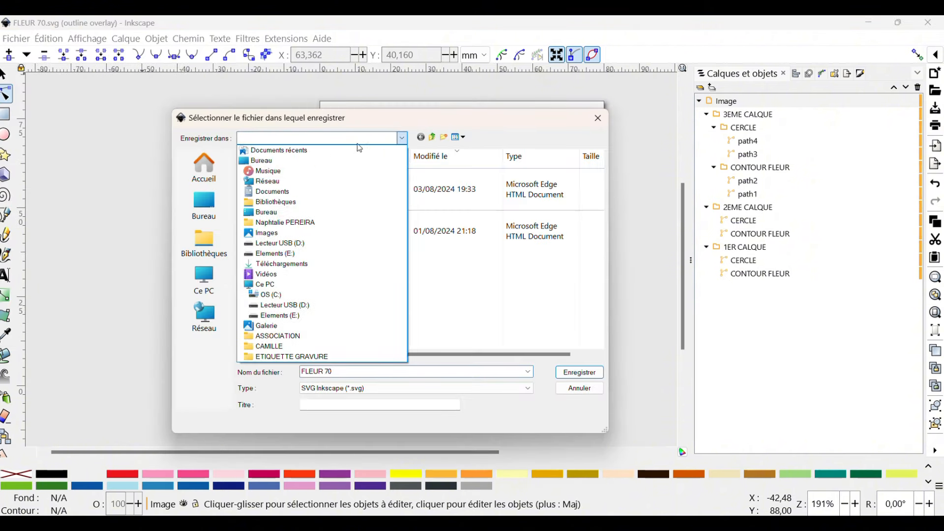
pyautogui.click(306, 310)
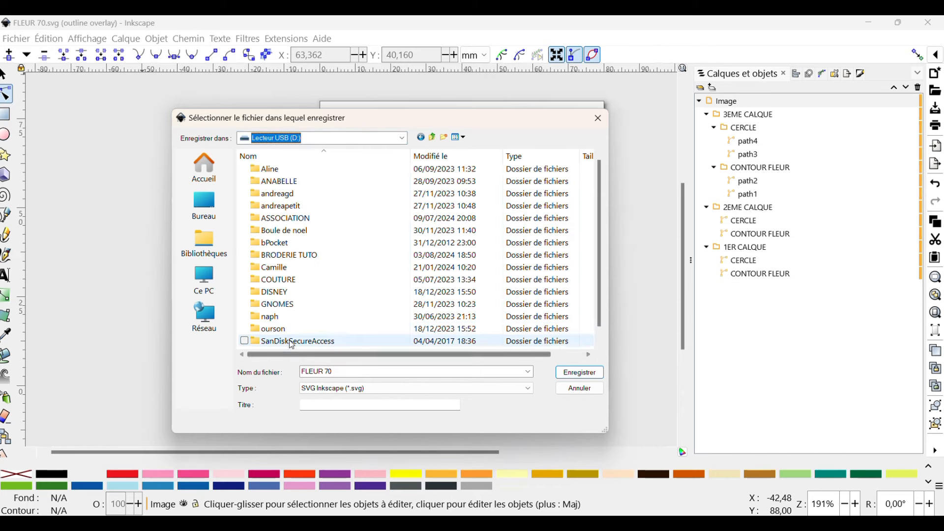
pyautogui.scroll(-1, 307, 209)
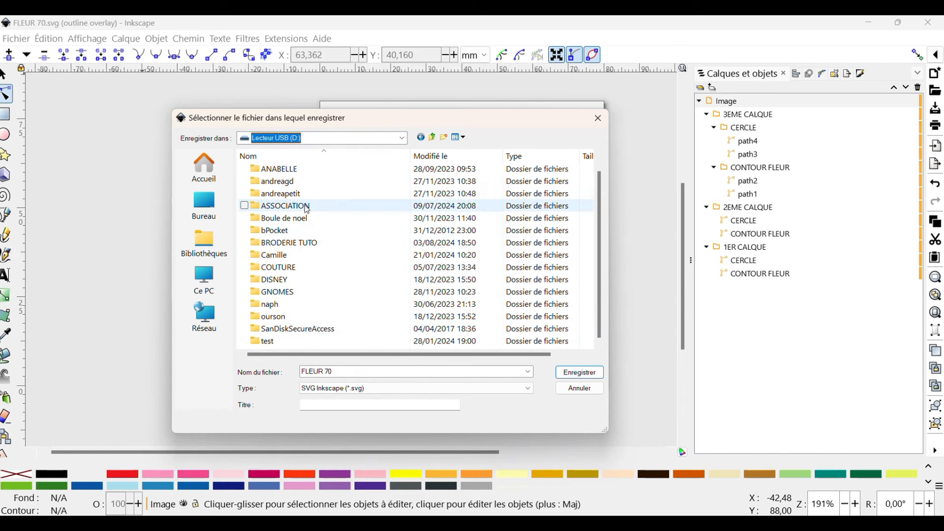
pyautogui.scroll(1, 315, 317)
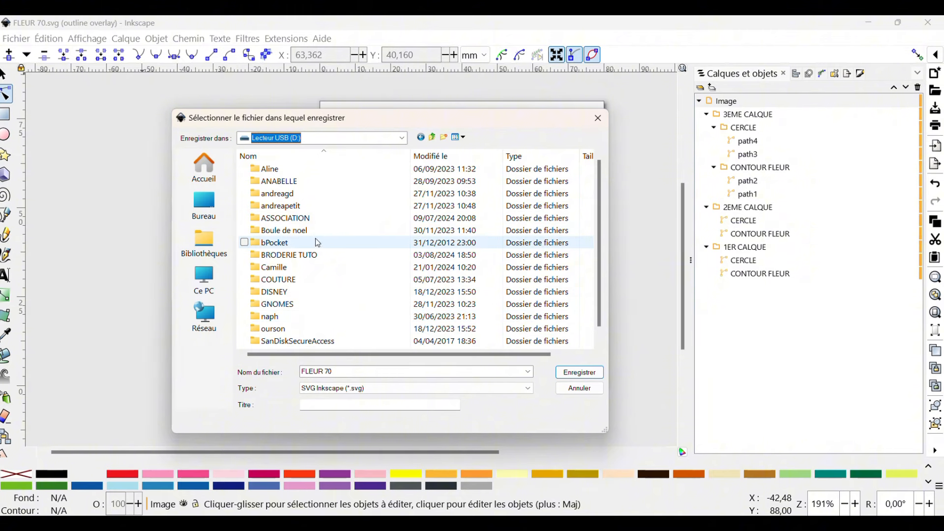
pyautogui.doubleClick(340, 255)
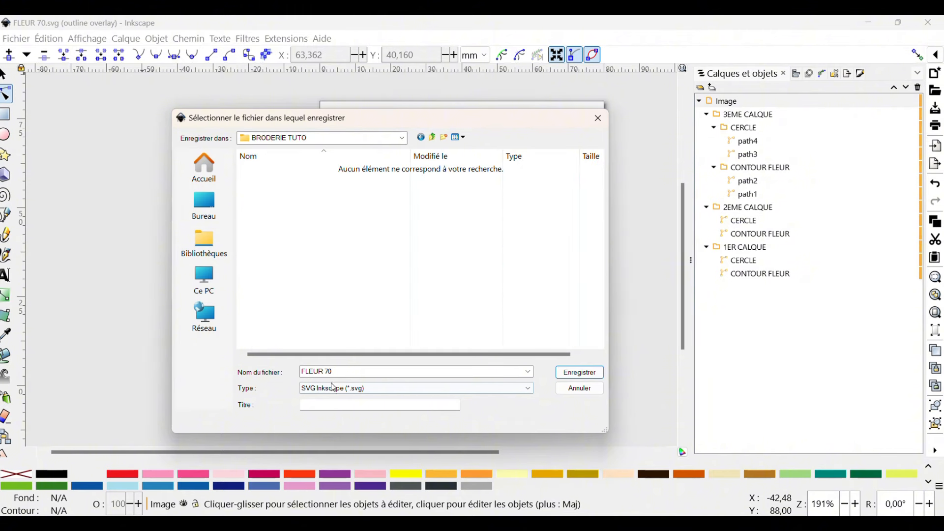
pyautogui.click(381, 389)
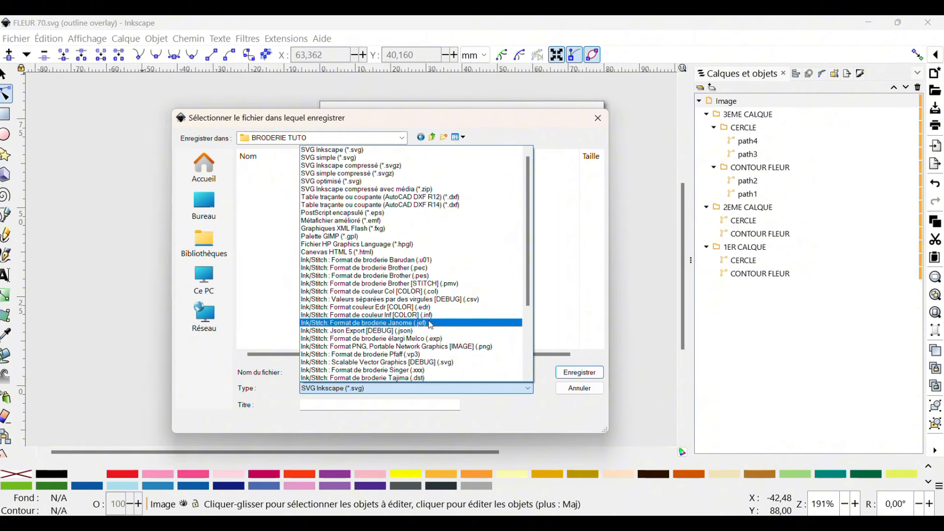
pyautogui.click(424, 277)
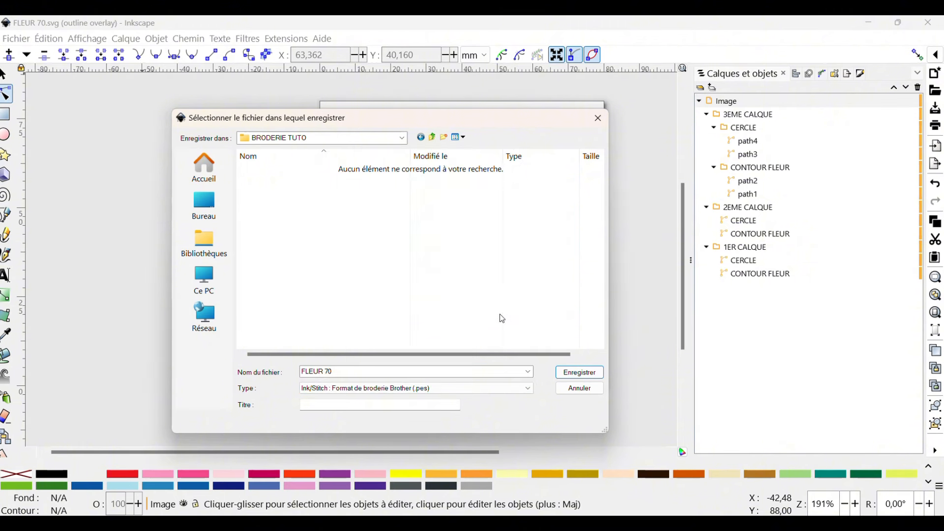
pyautogui.click(353, 371)
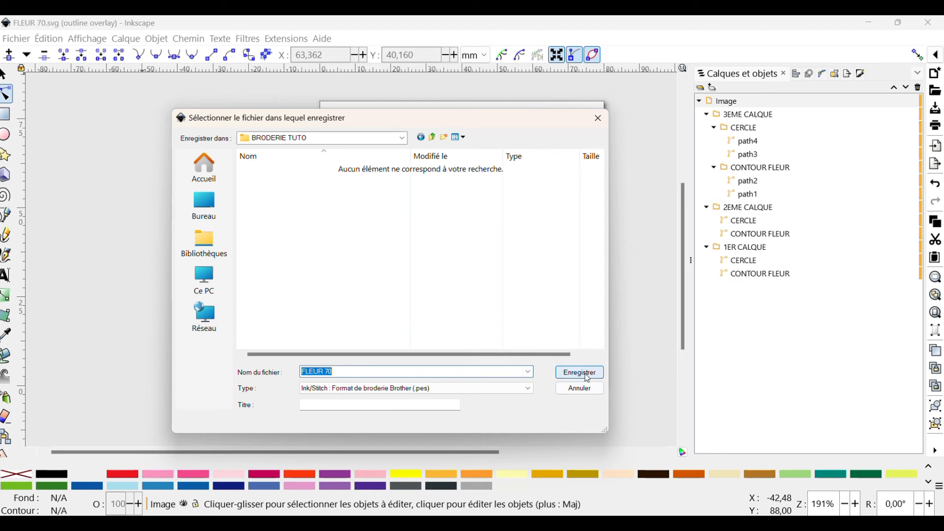
pyautogui.click(587, 377)
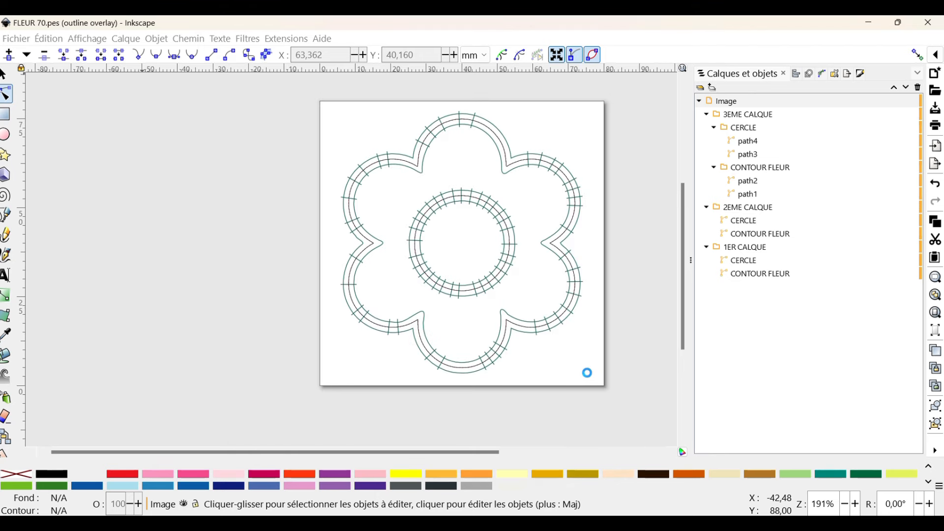